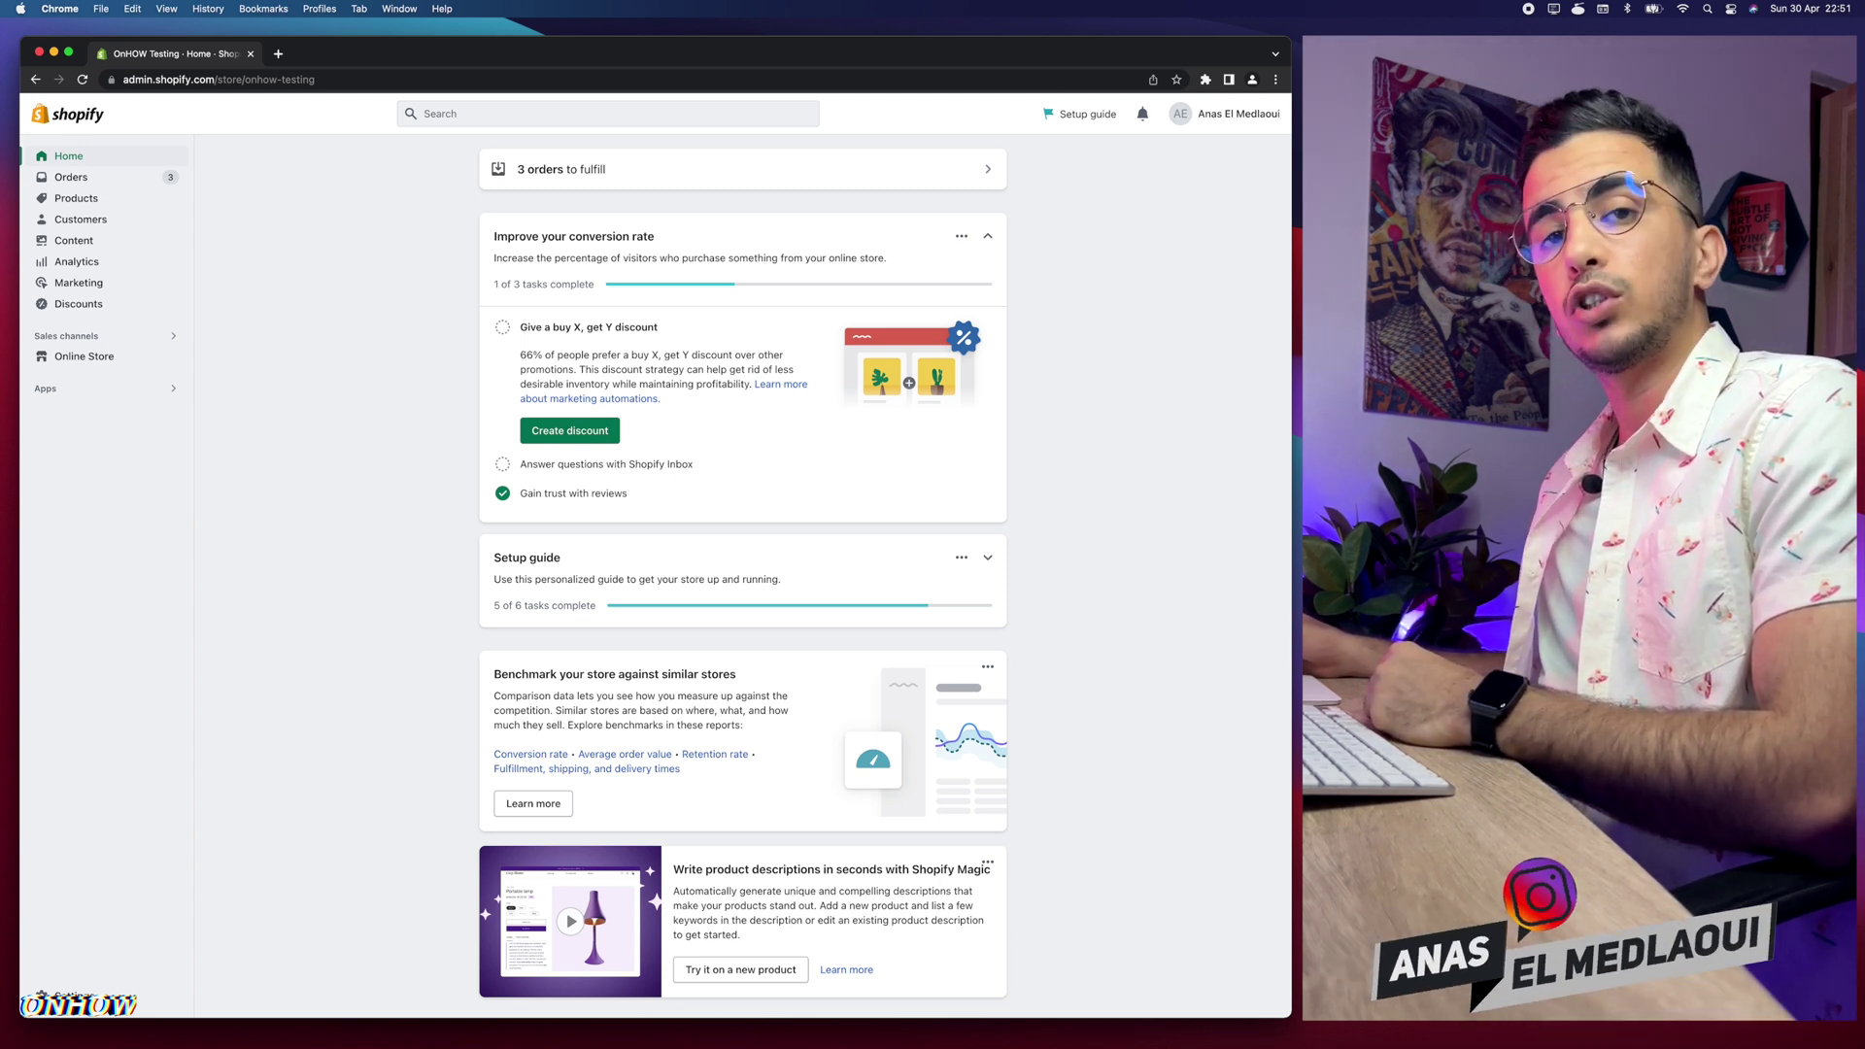
key("super+Tab")
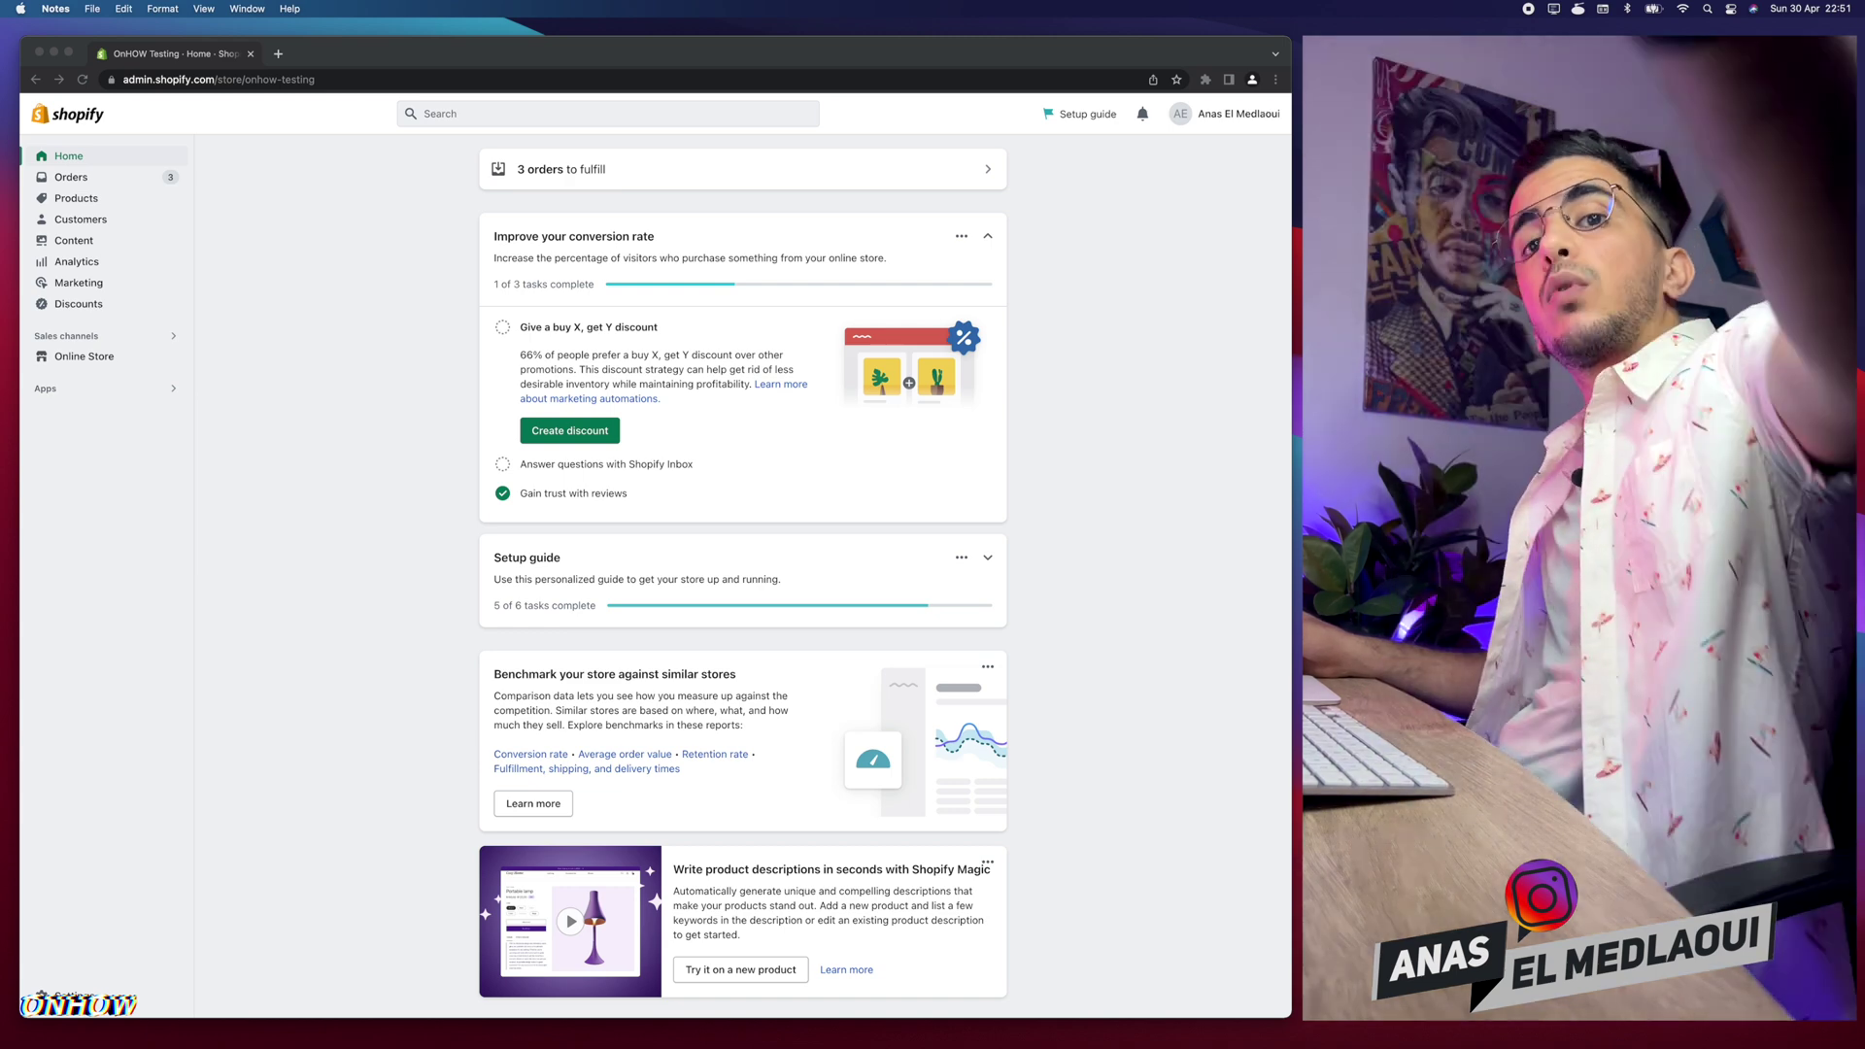
key("super+v")
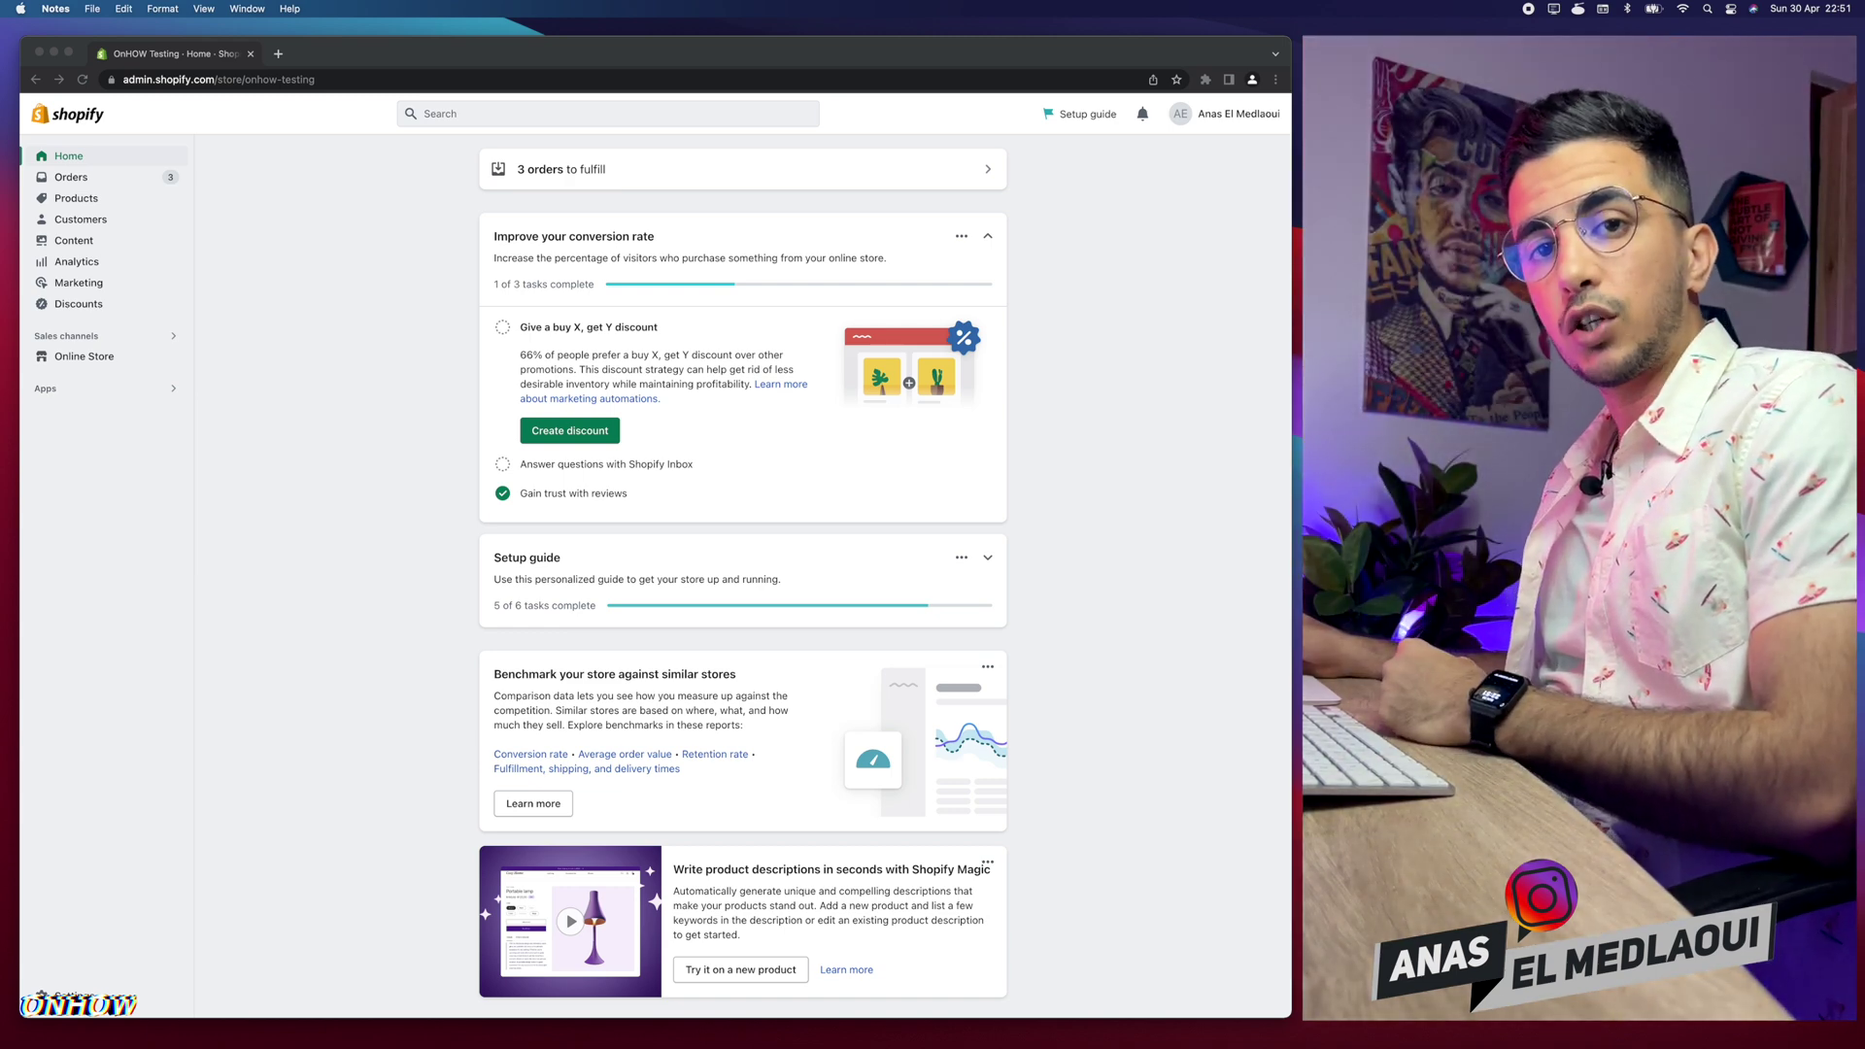
left_click(1029, 413)
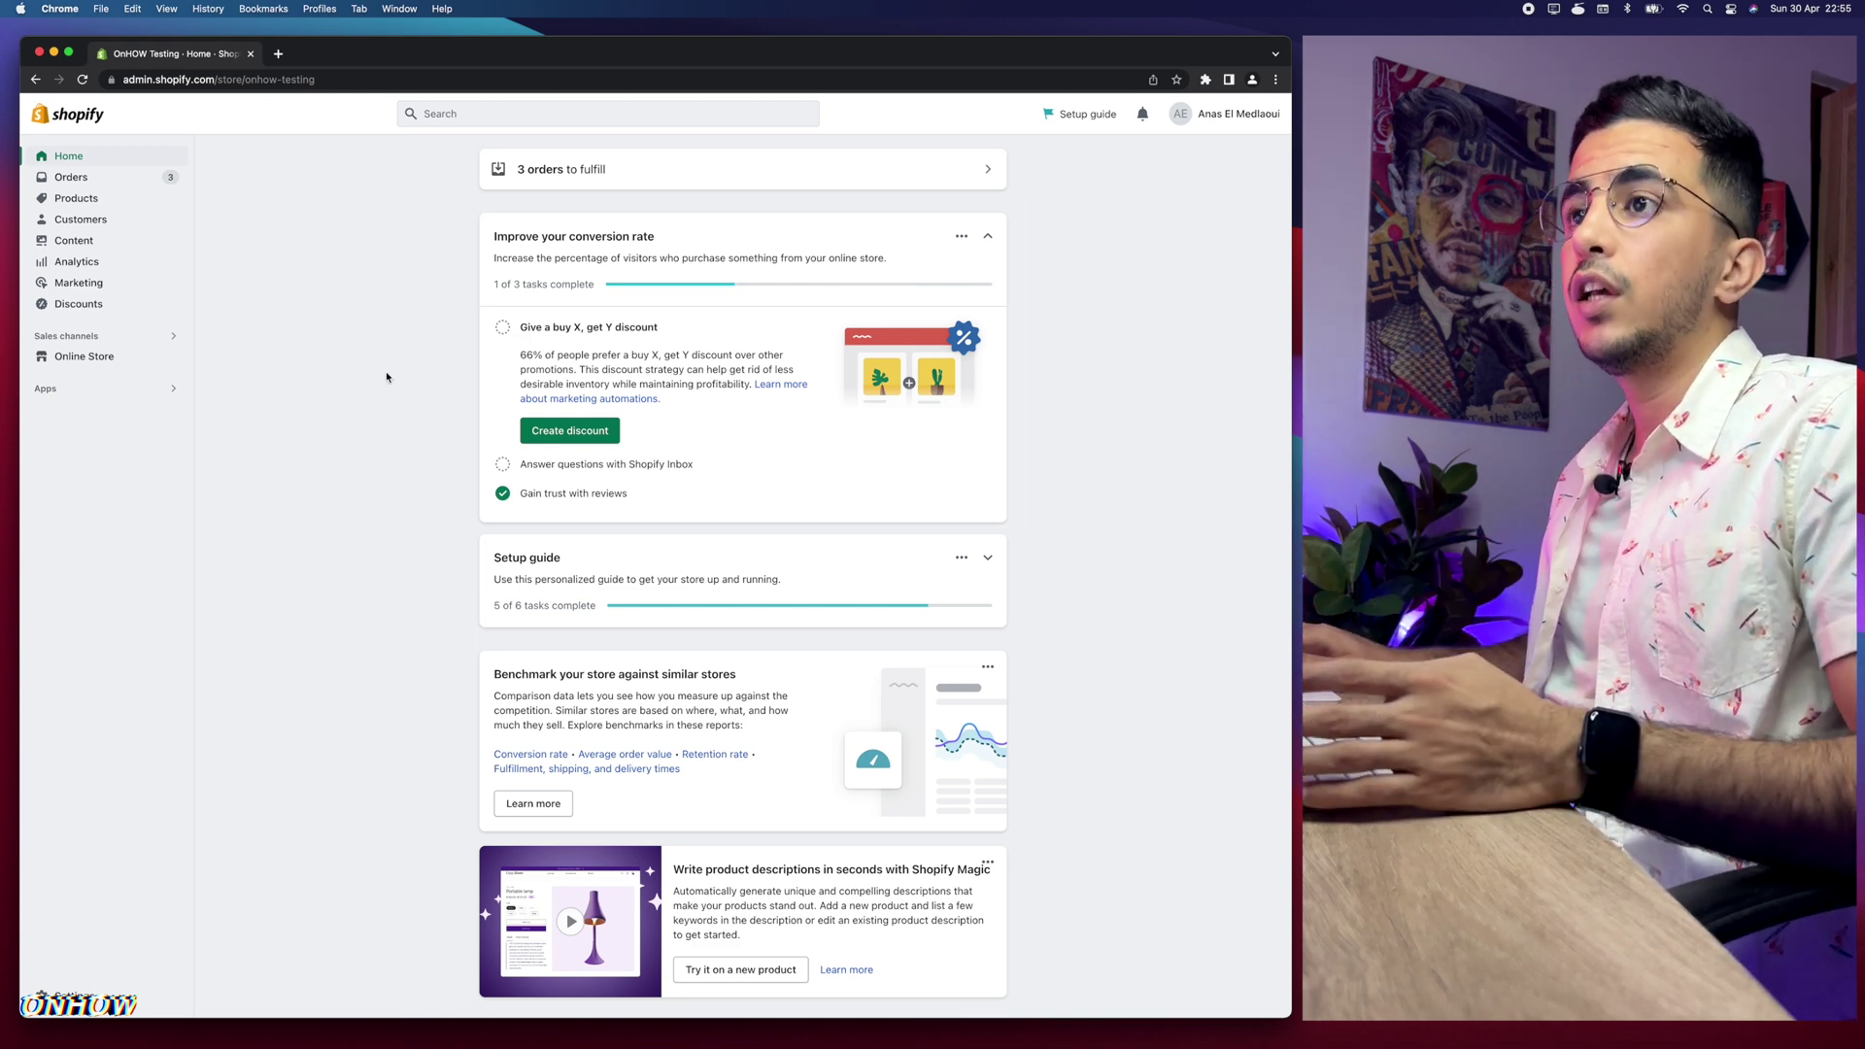
Open the current Dawn theme for customizing and add a Featured Review Carousel section below the home page's contact form
left_click(92, 357)
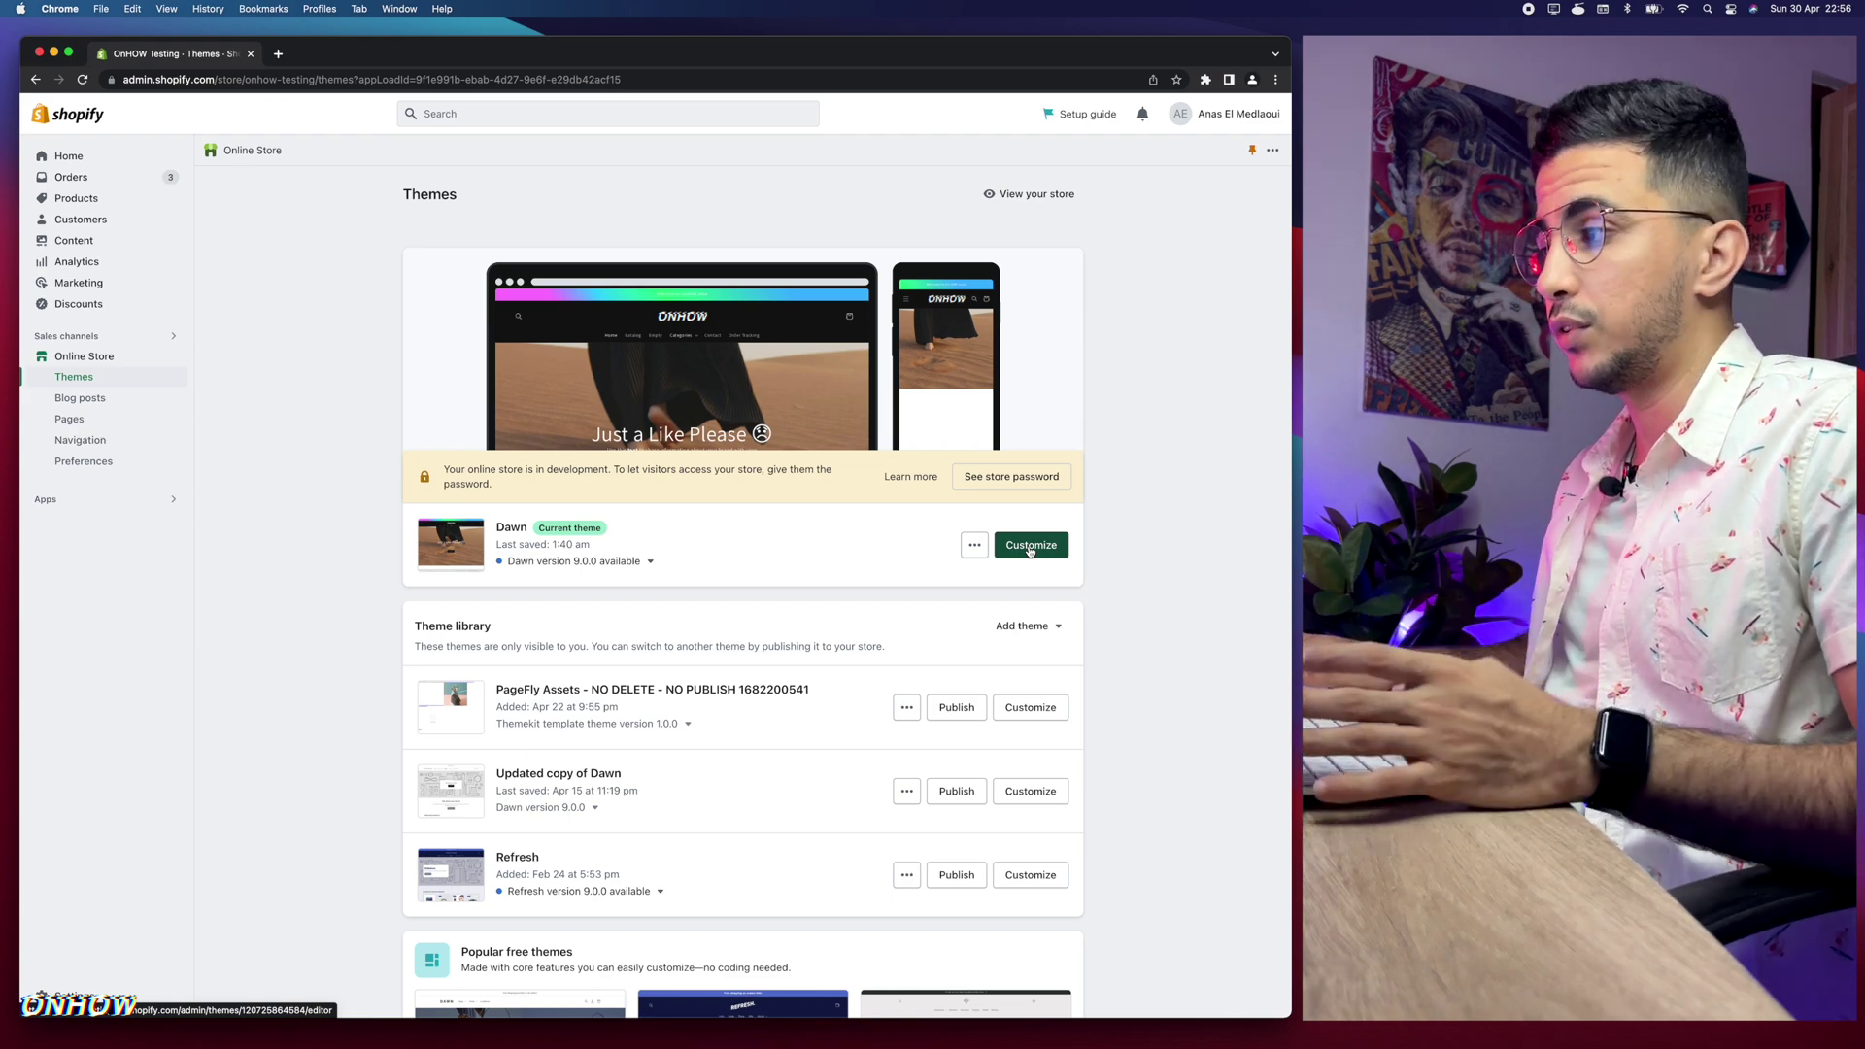
left_click(1030, 545)
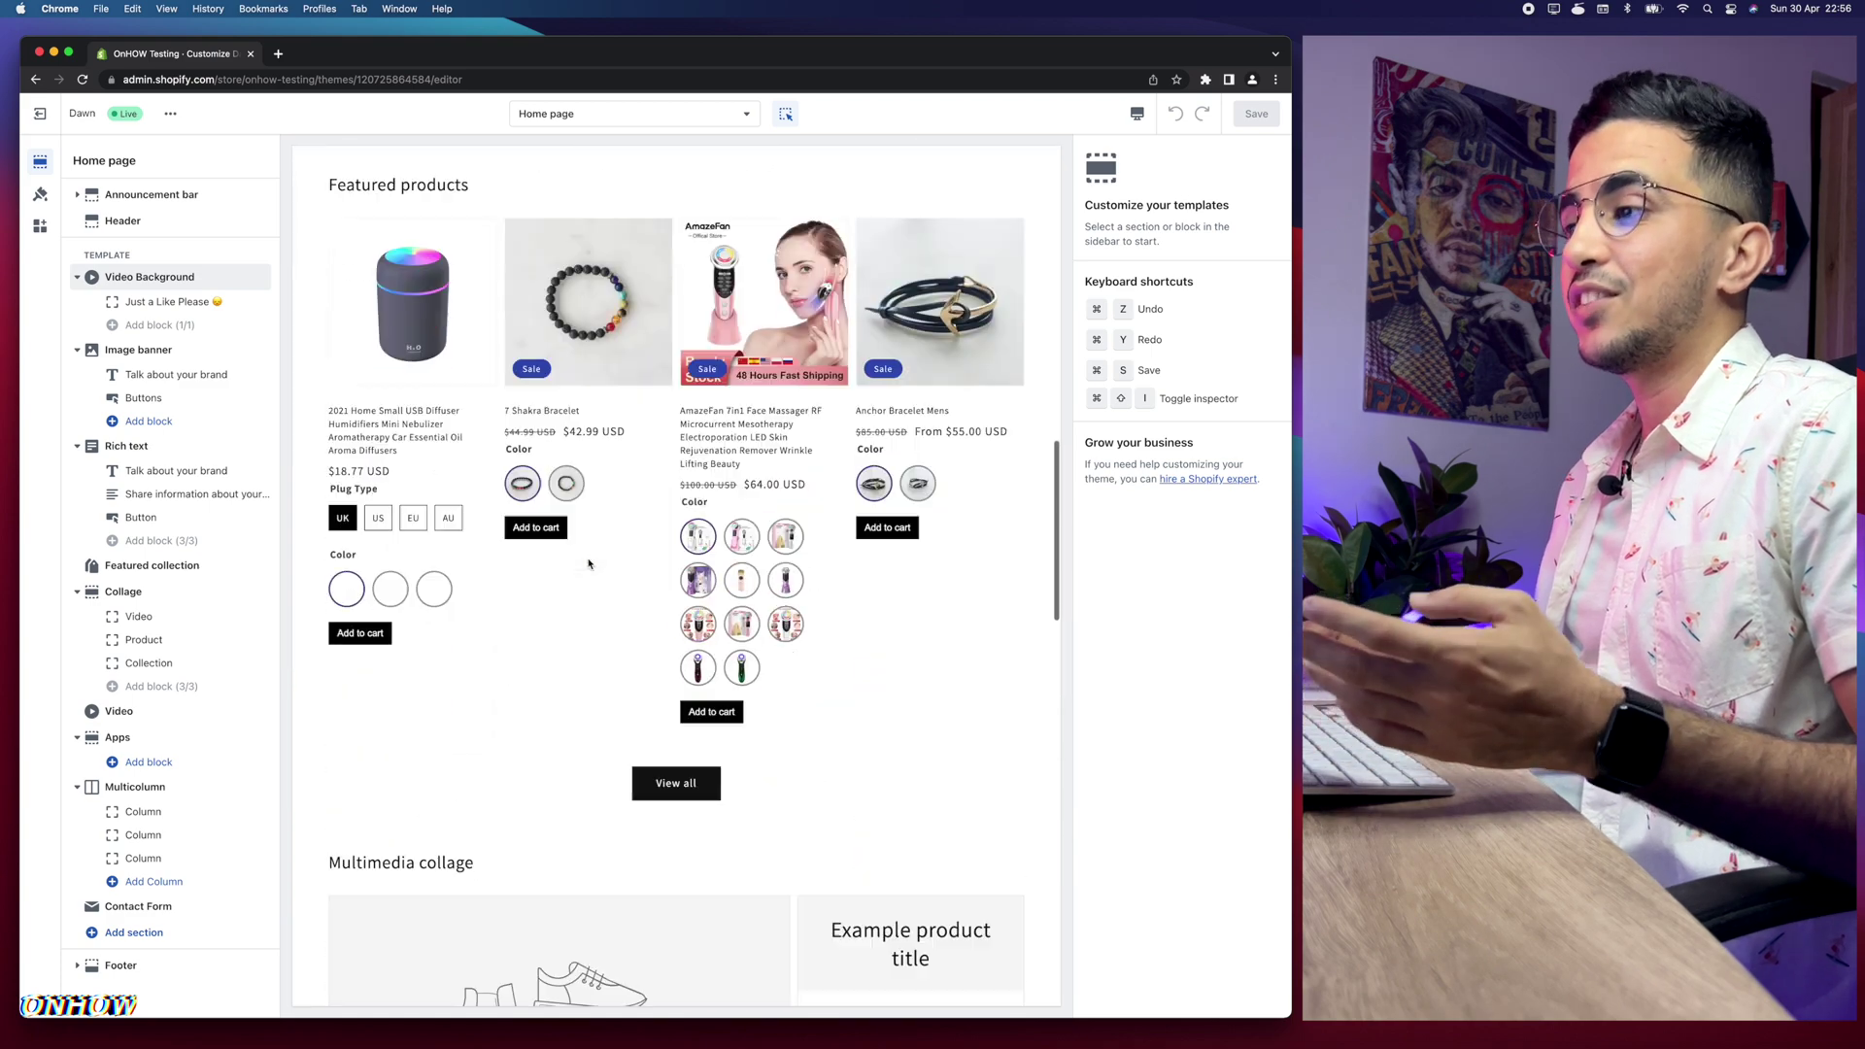
scroll(589, 563, "down", 15)
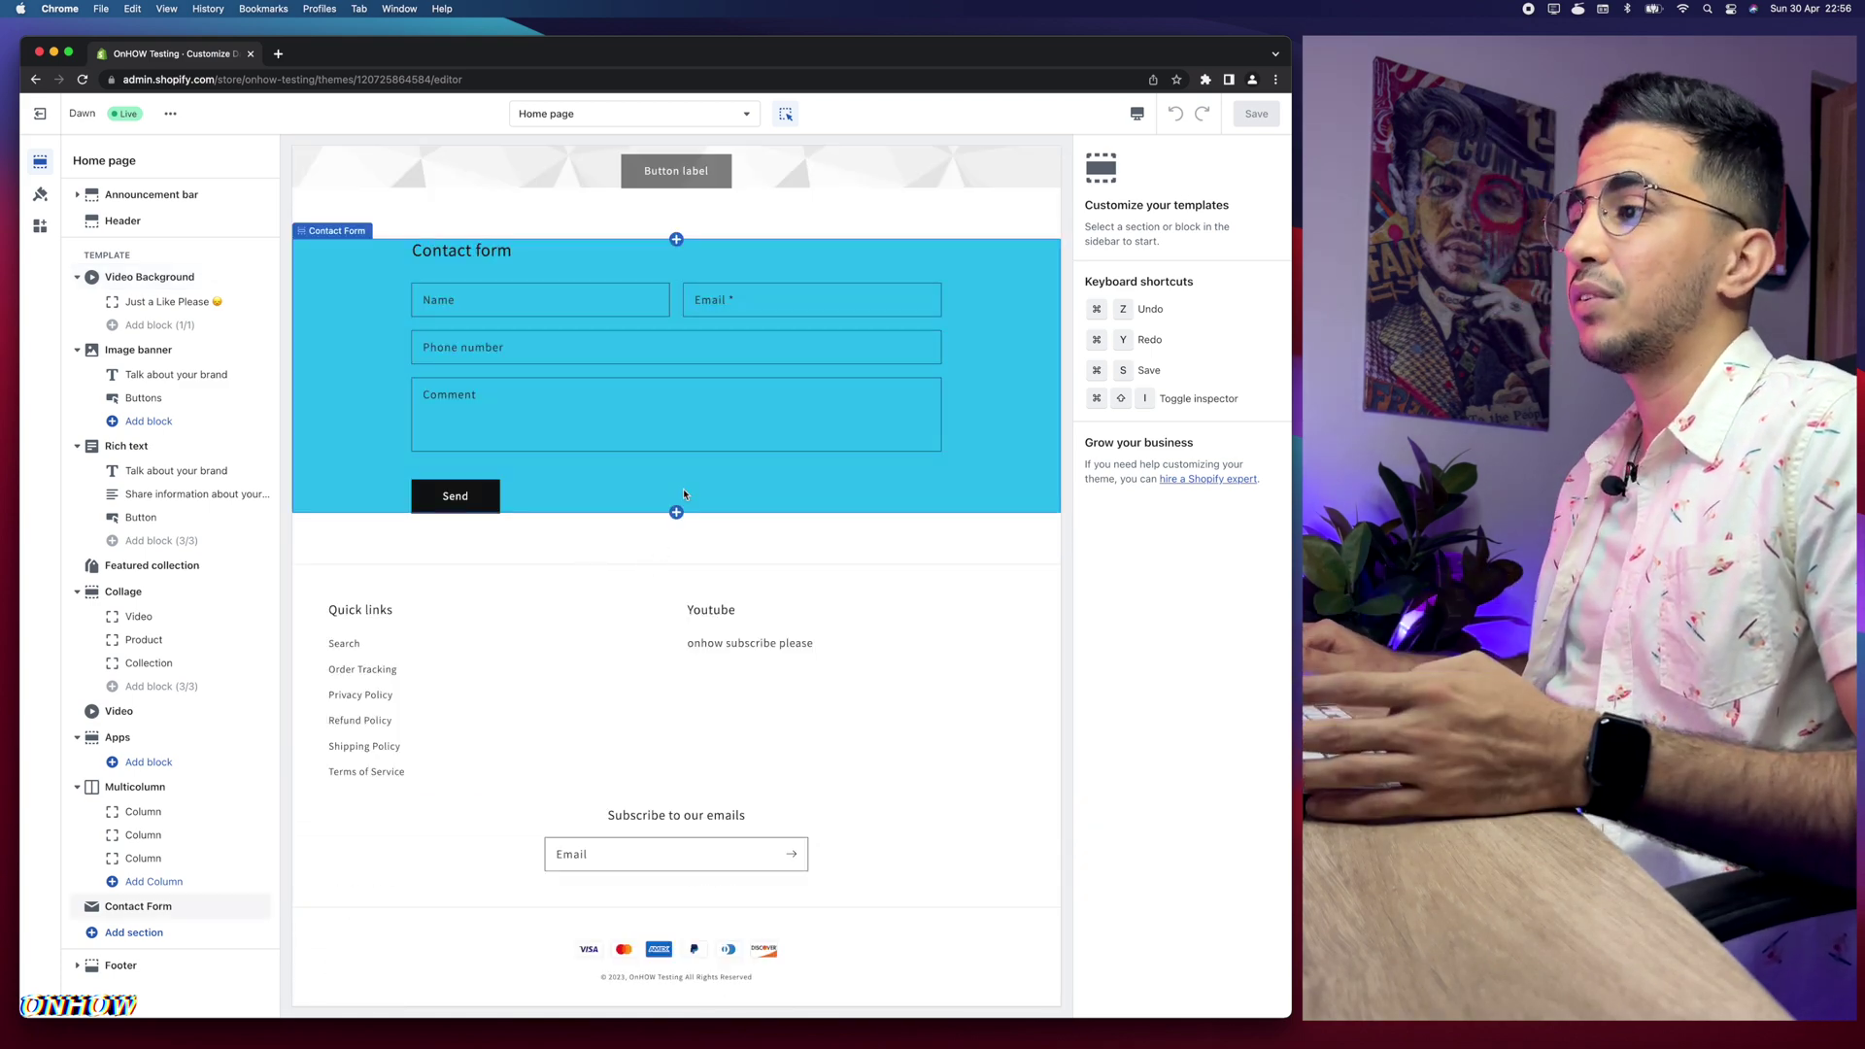
left_click(677, 517)
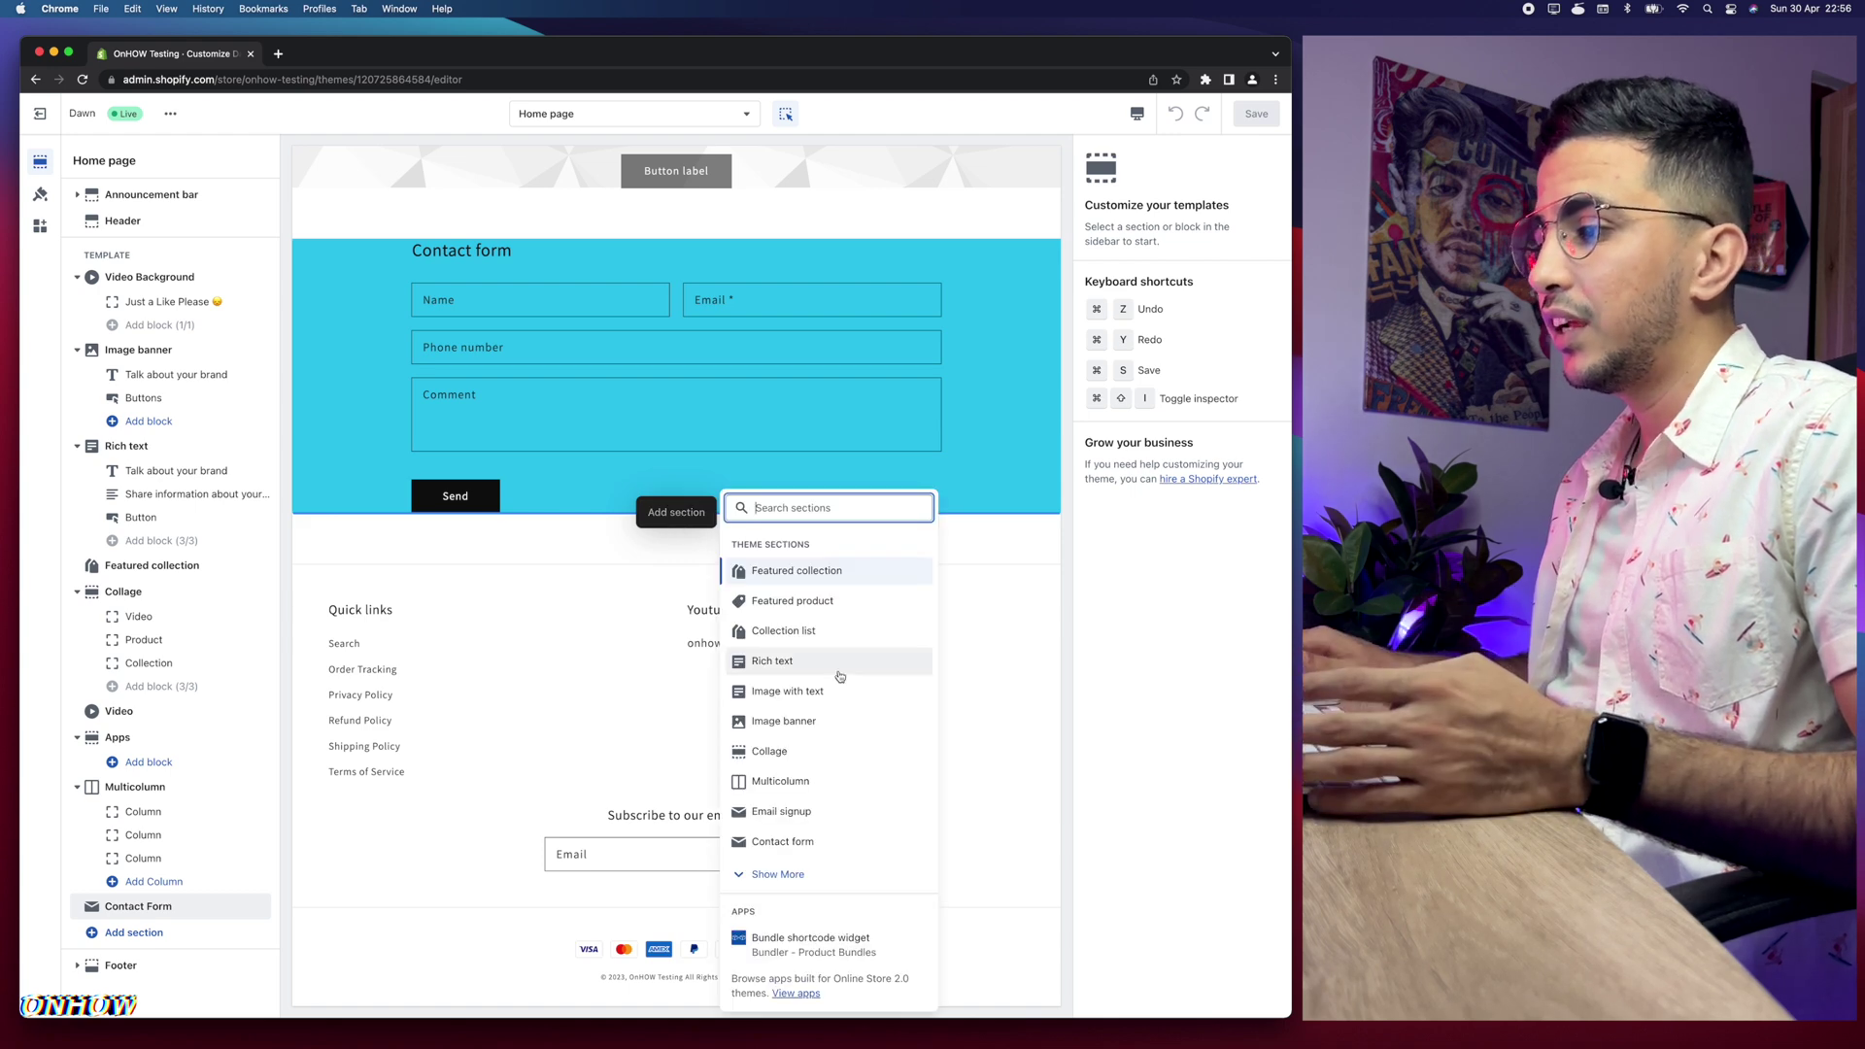
left_click(798, 876)
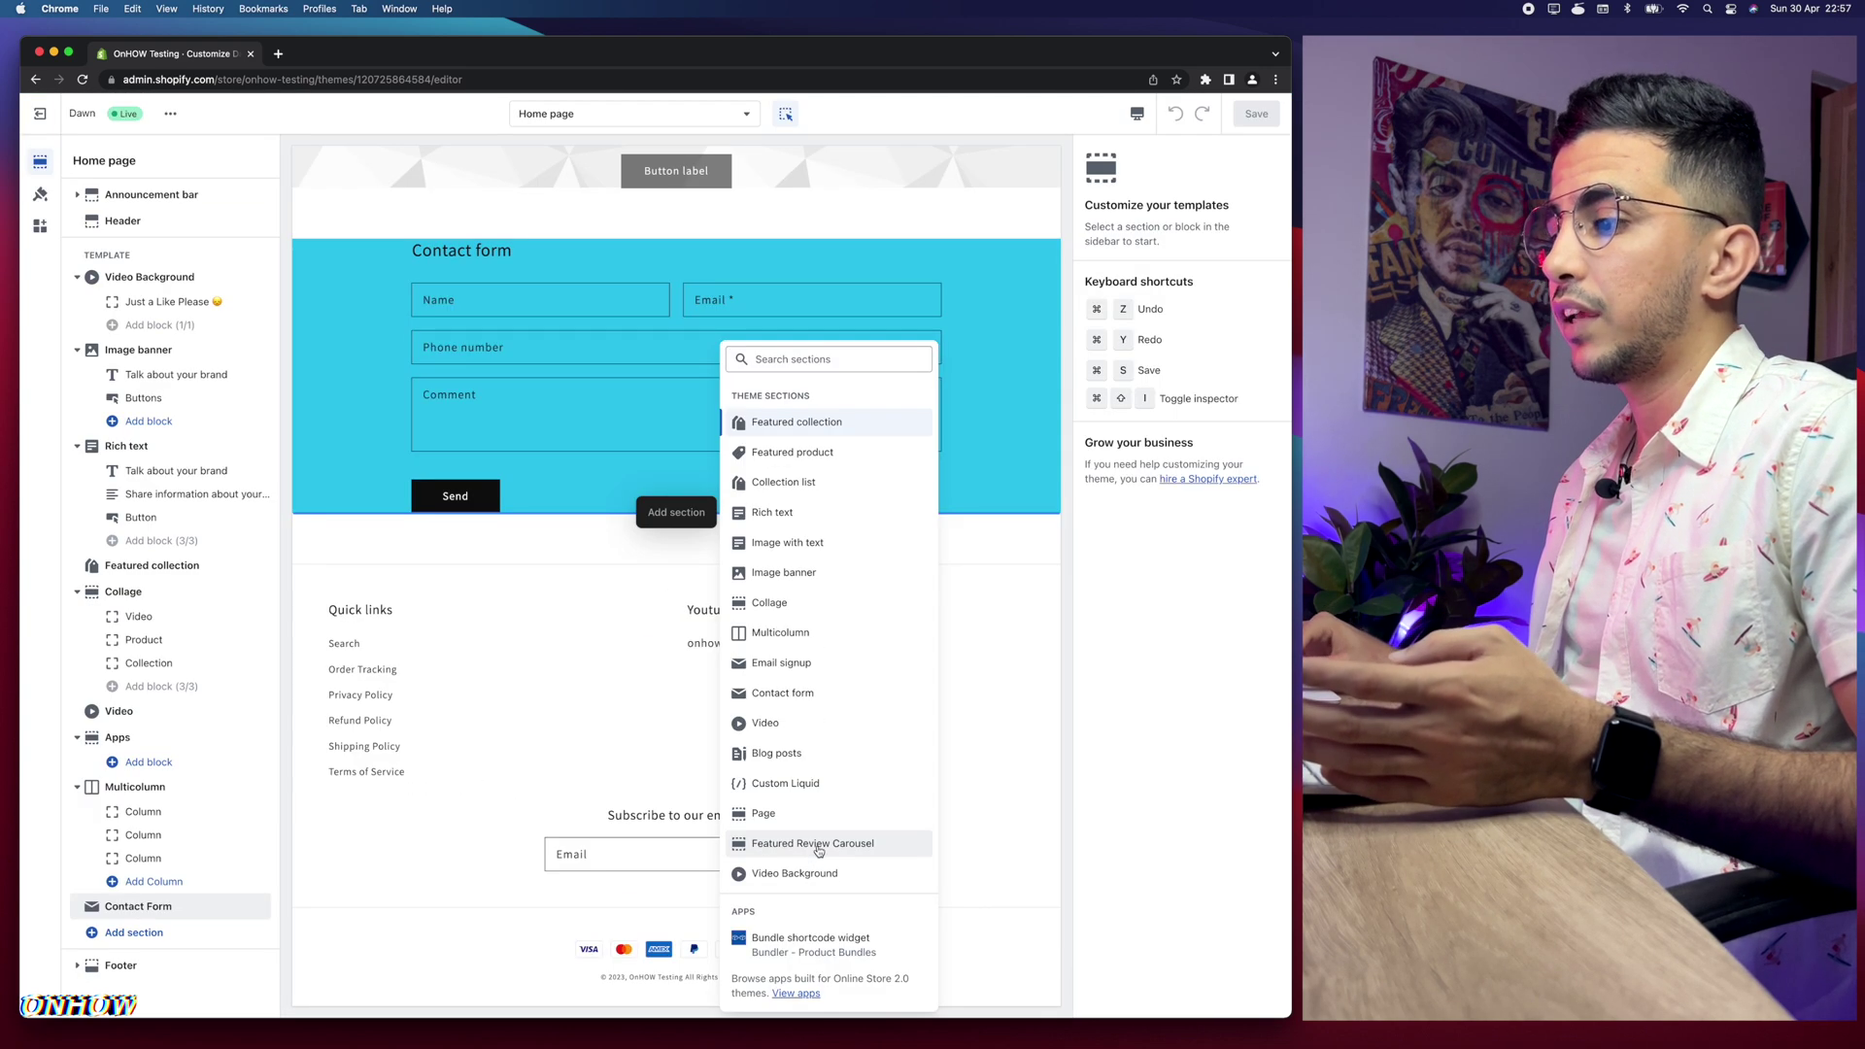
left_click(818, 843)
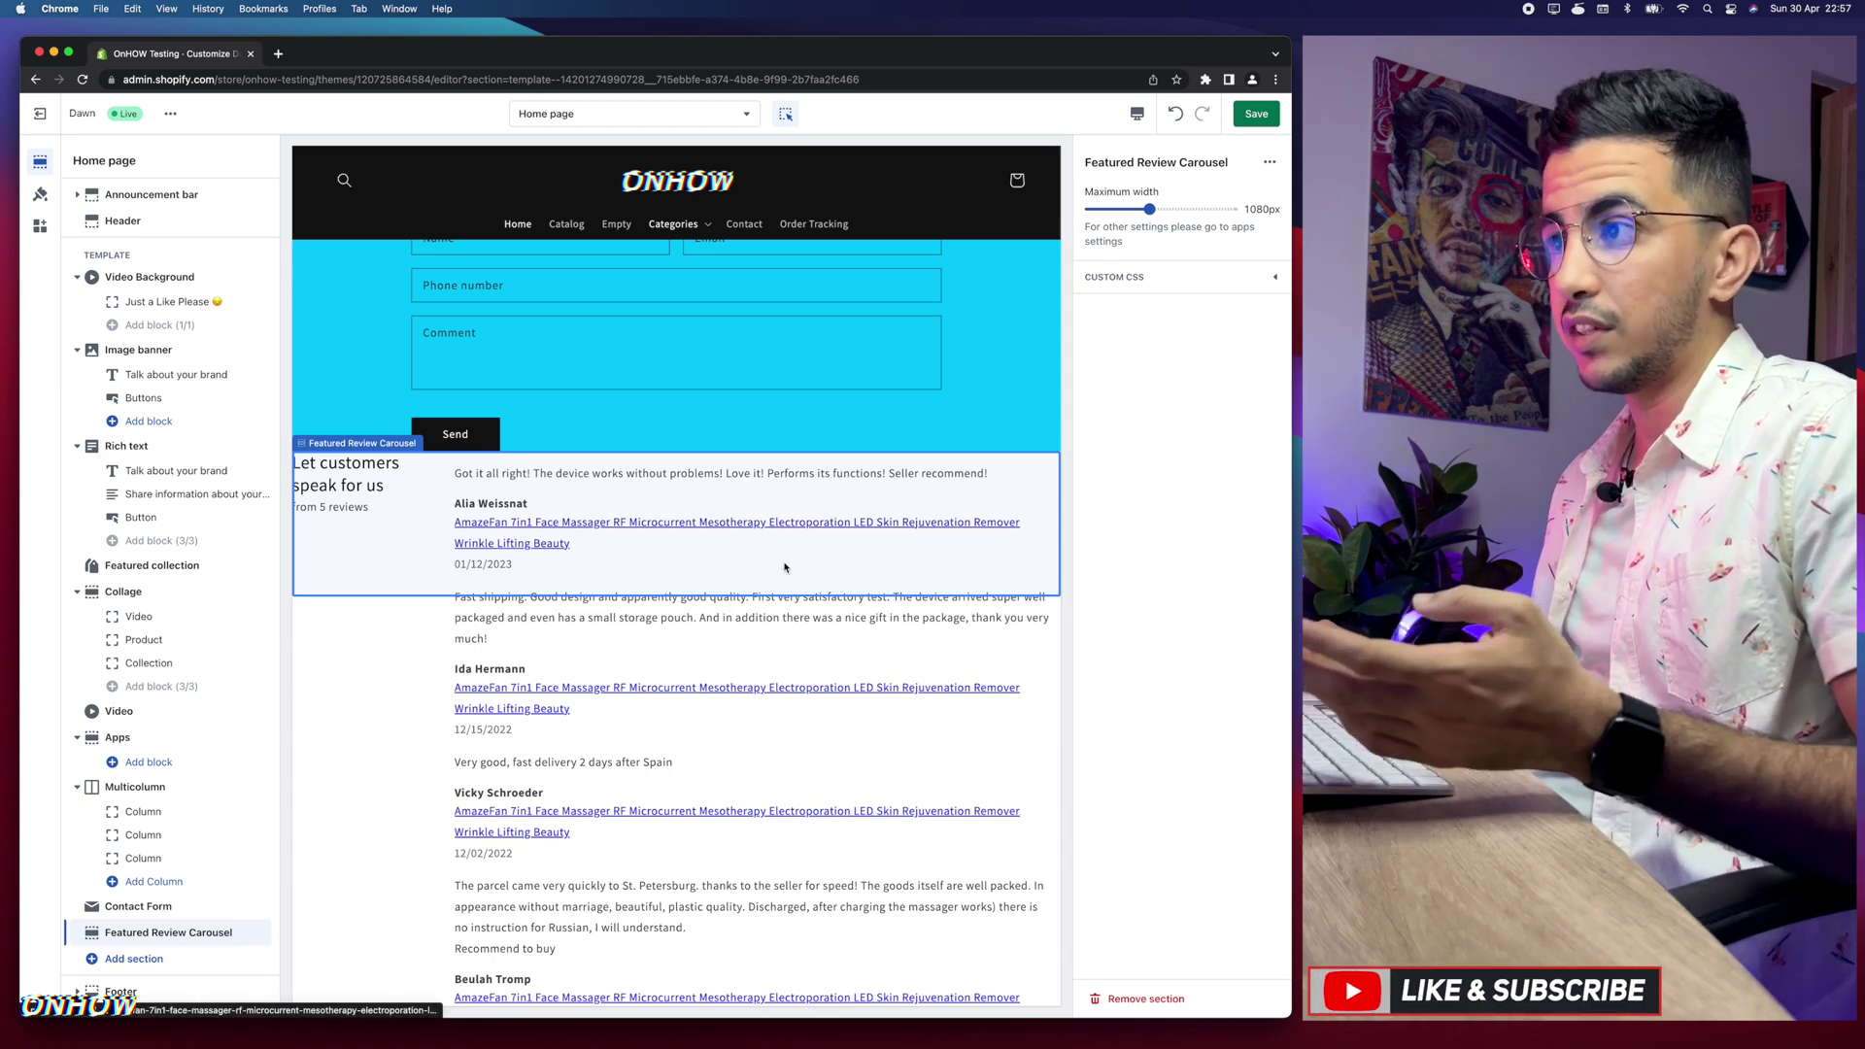
Remove the Featured Review Carousel section from the home page and exit the theme editor
left_click(1269, 162)
left_click(1235, 258)
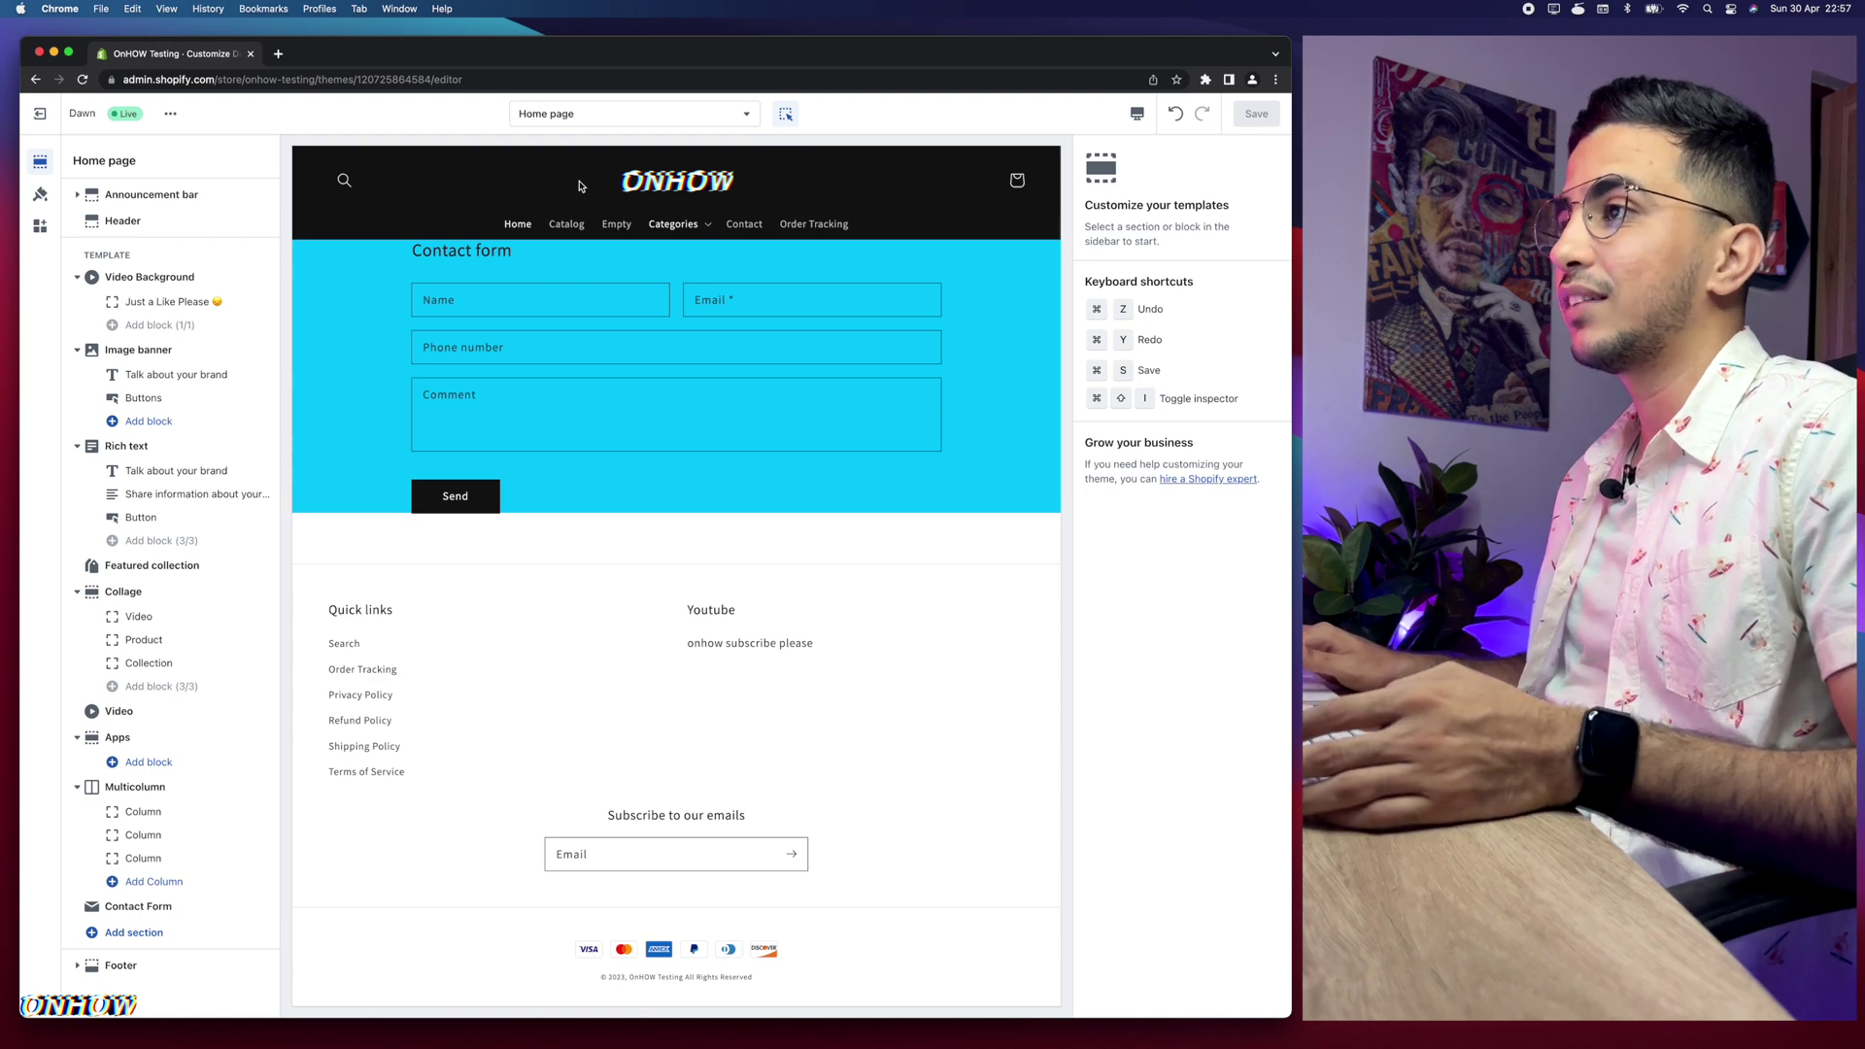
left_click(40, 114)
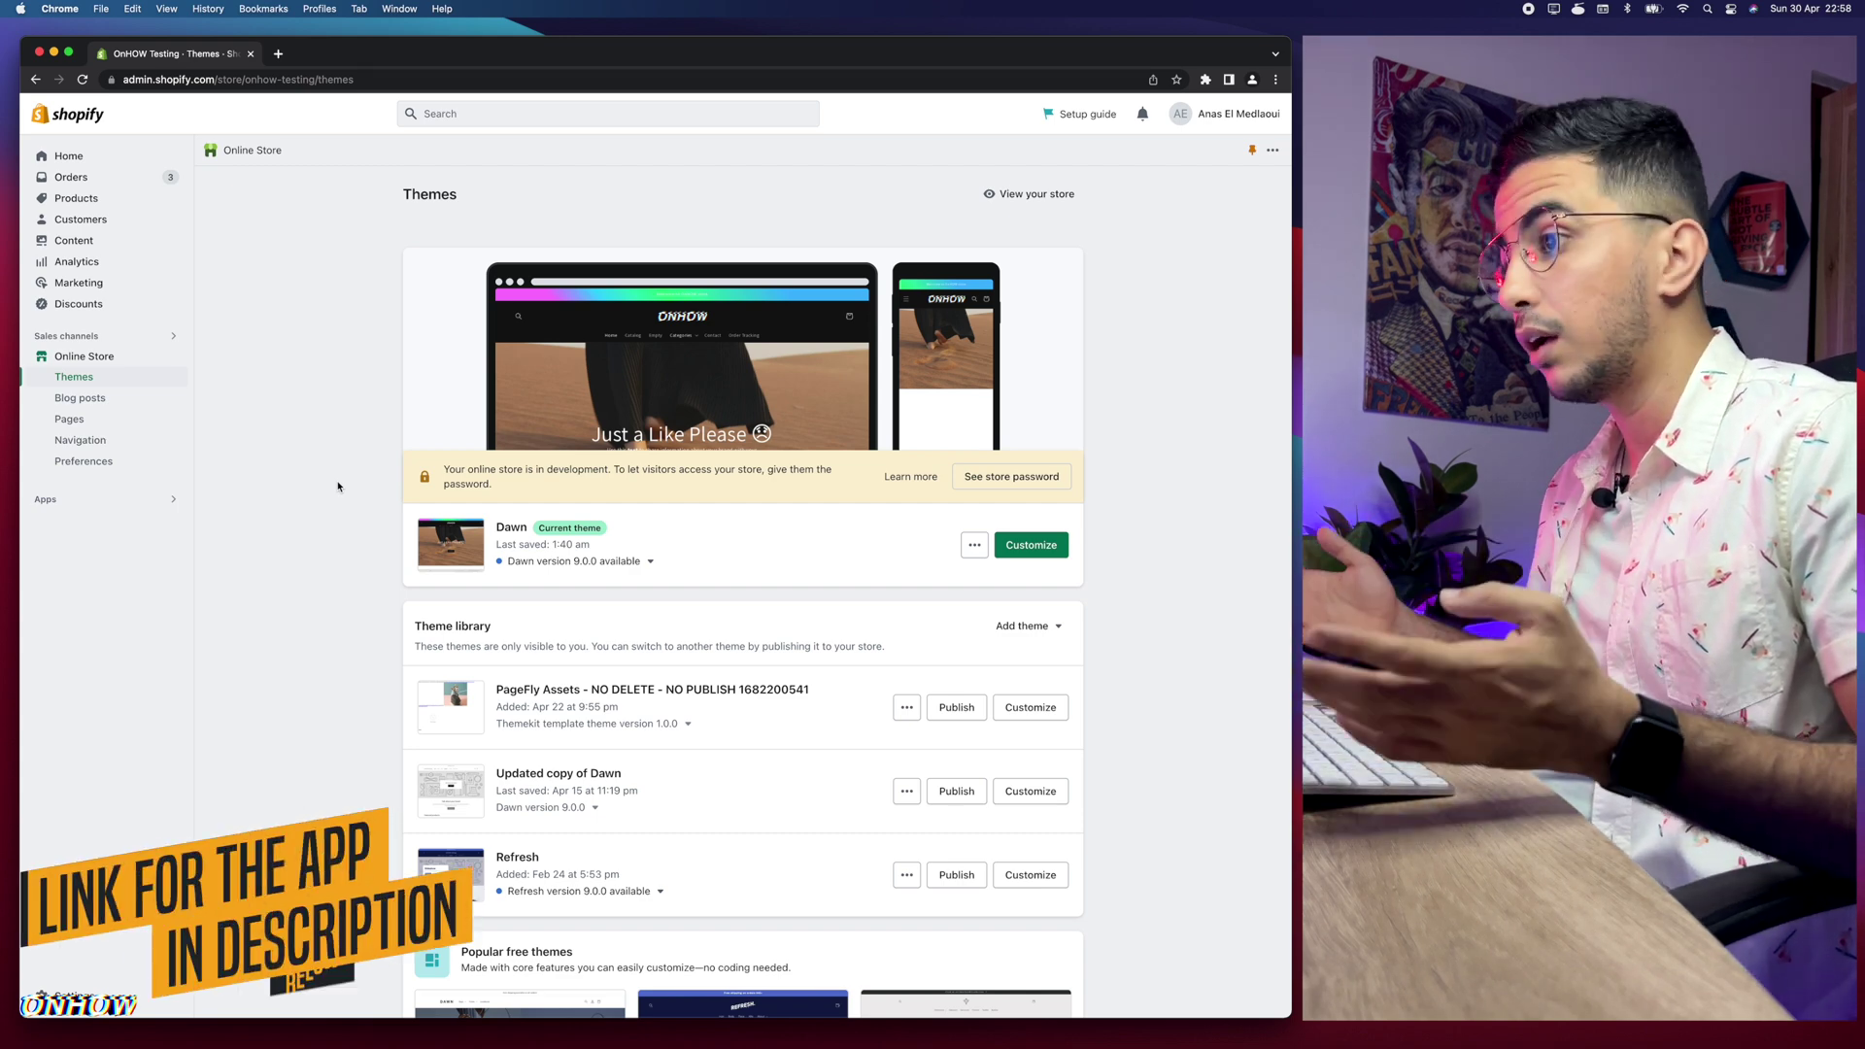
Open the Judge.me Product Reviews page of the Shopify App Store in a new tab and install the app on the store
left_click(279, 55)
type("judge")
key("Return")
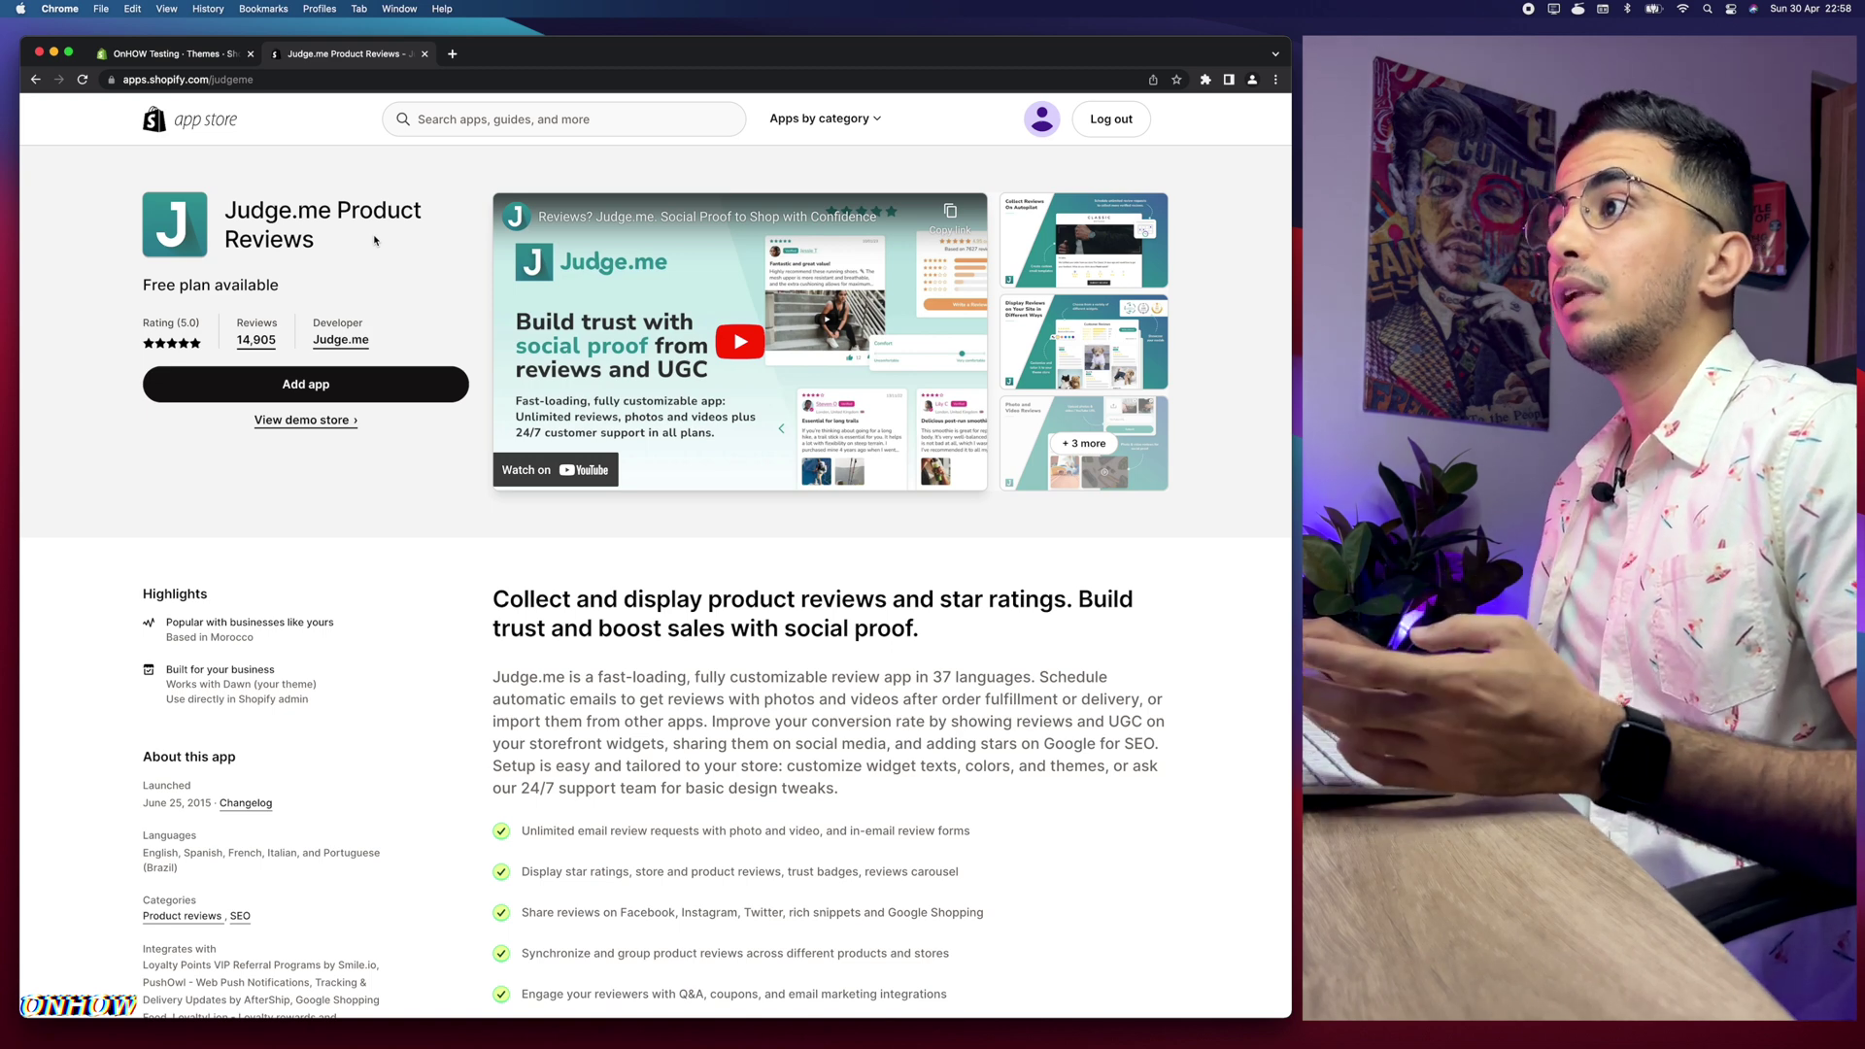
left_click_drag(224, 209, 318, 210)
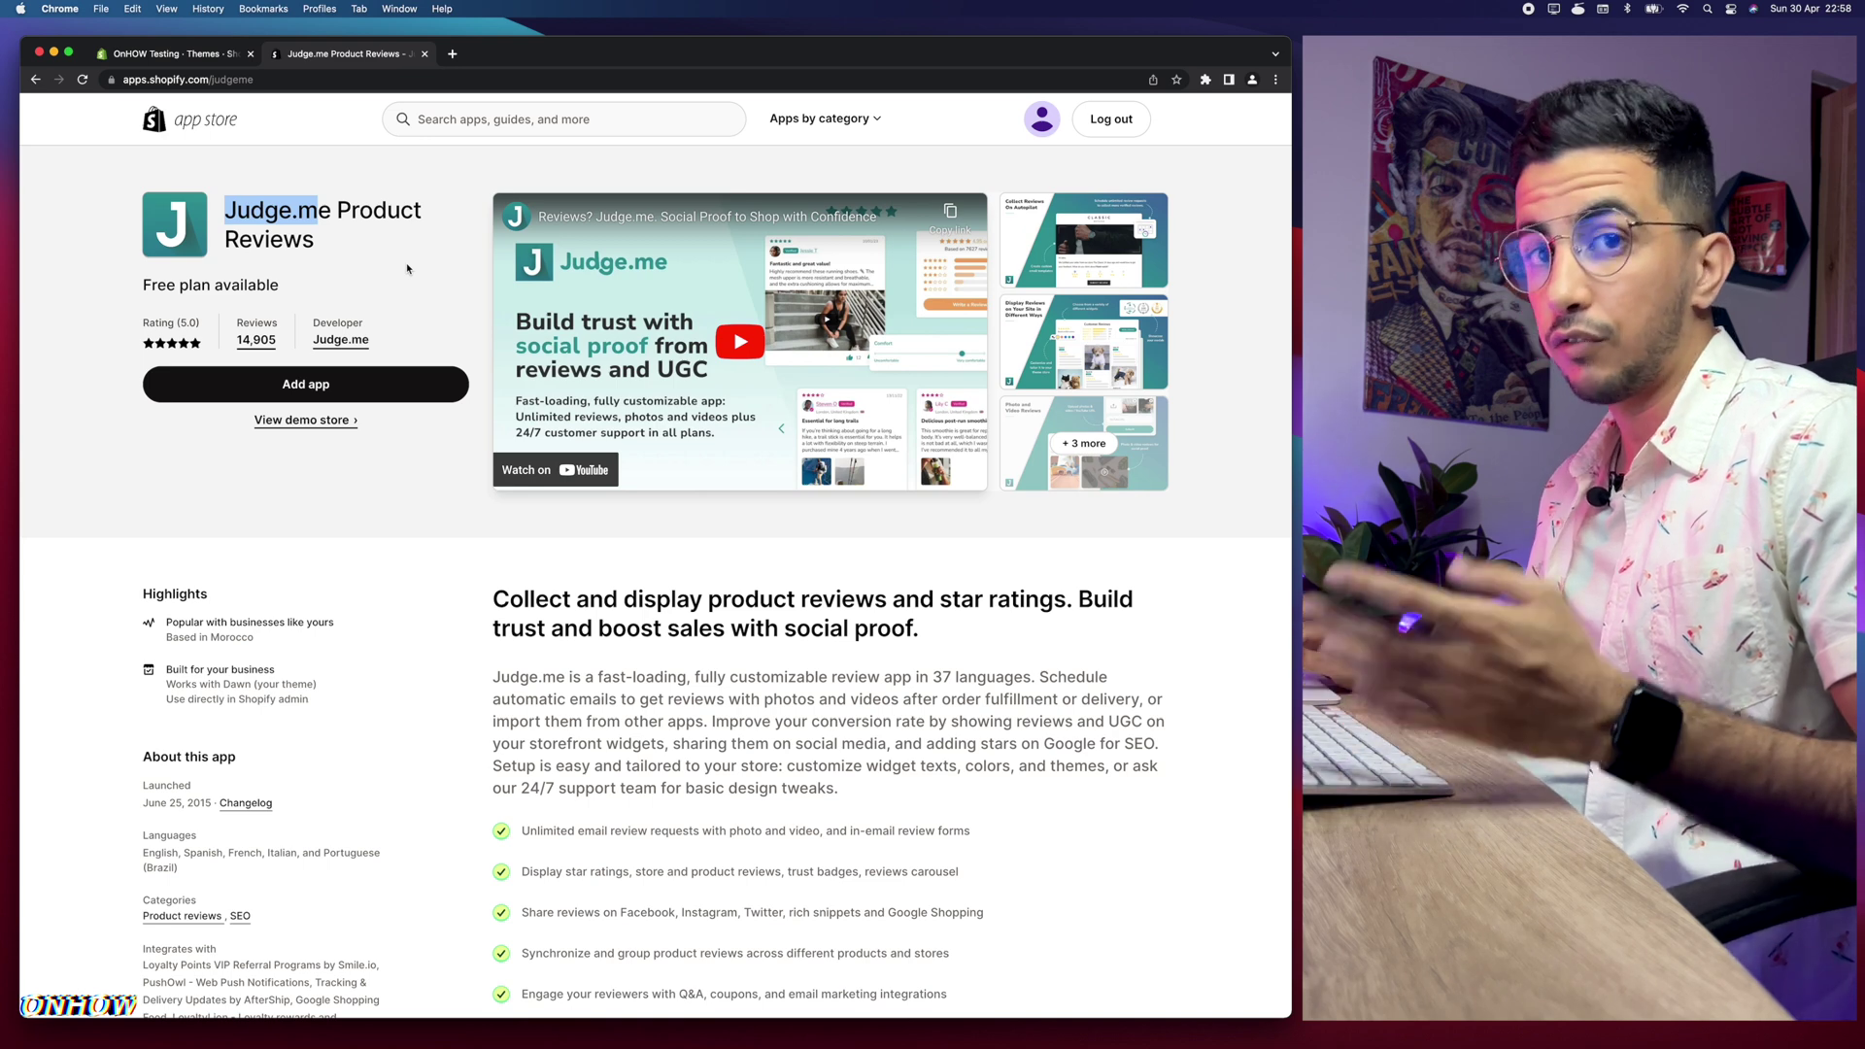
left_click(322, 380)
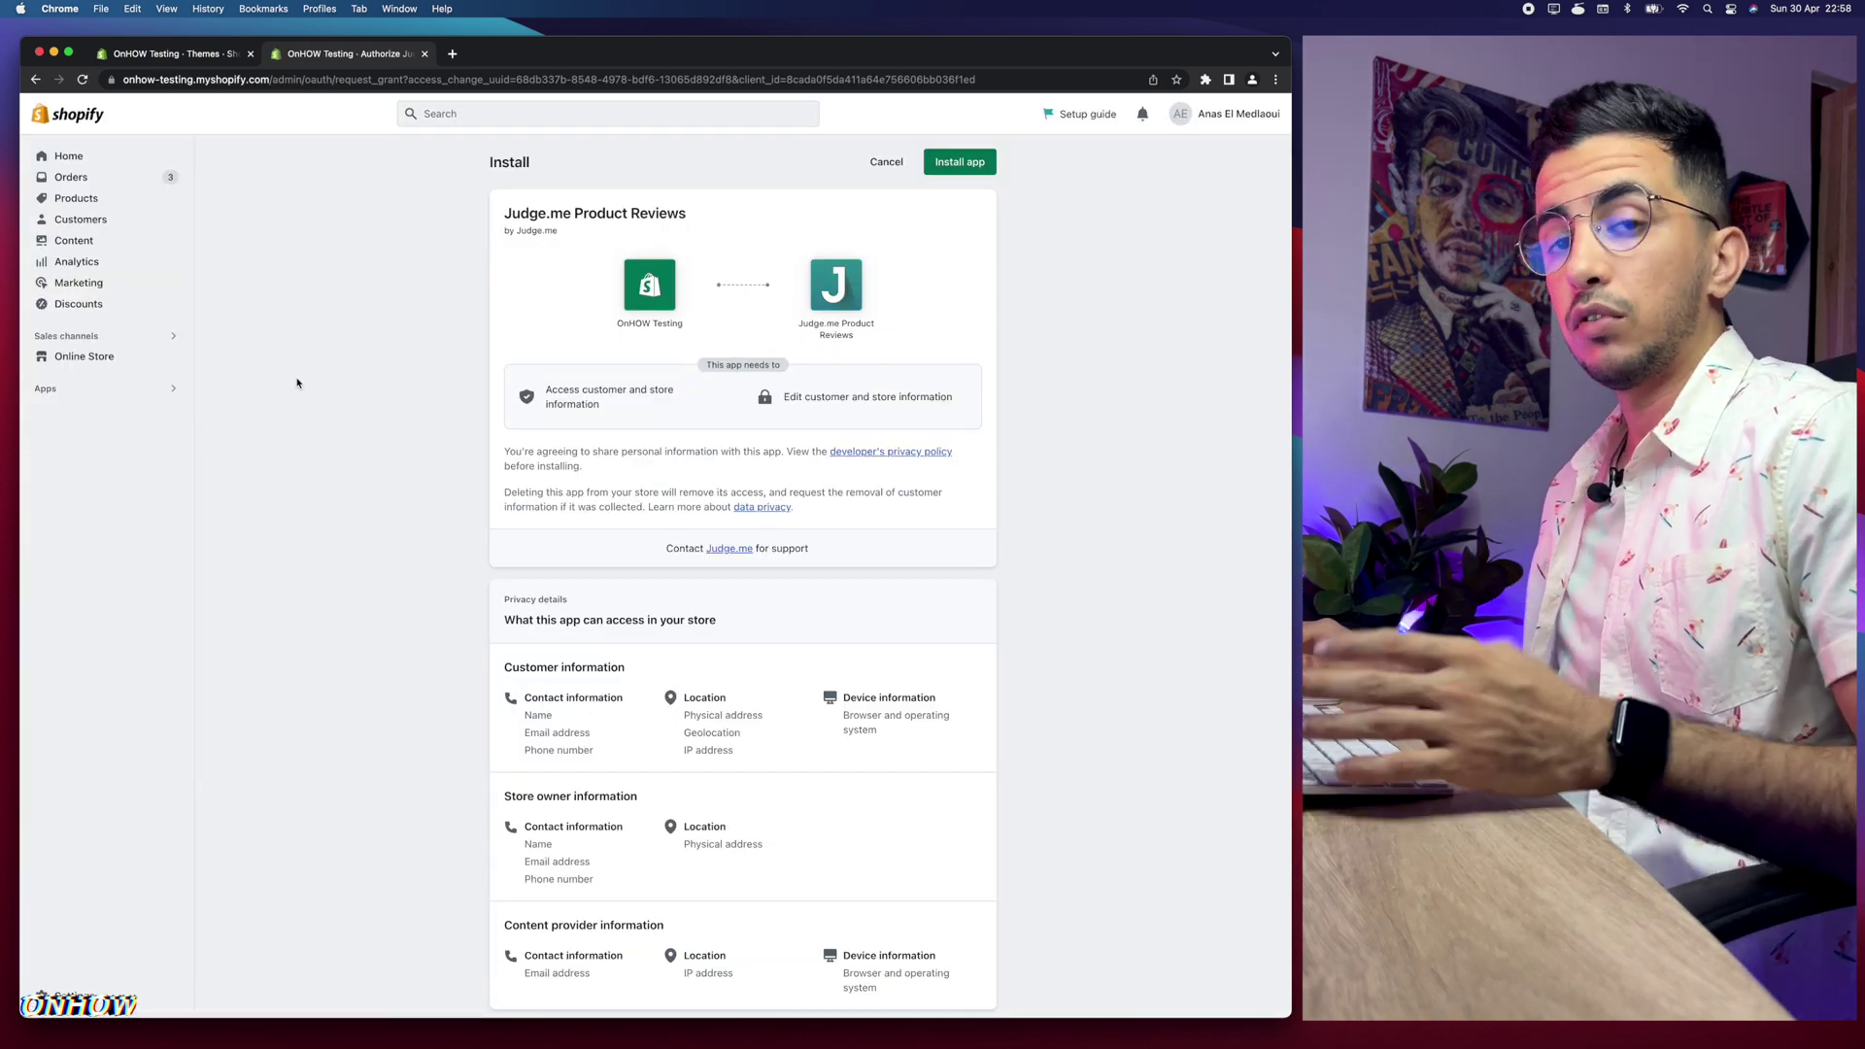
left_click(966, 165)
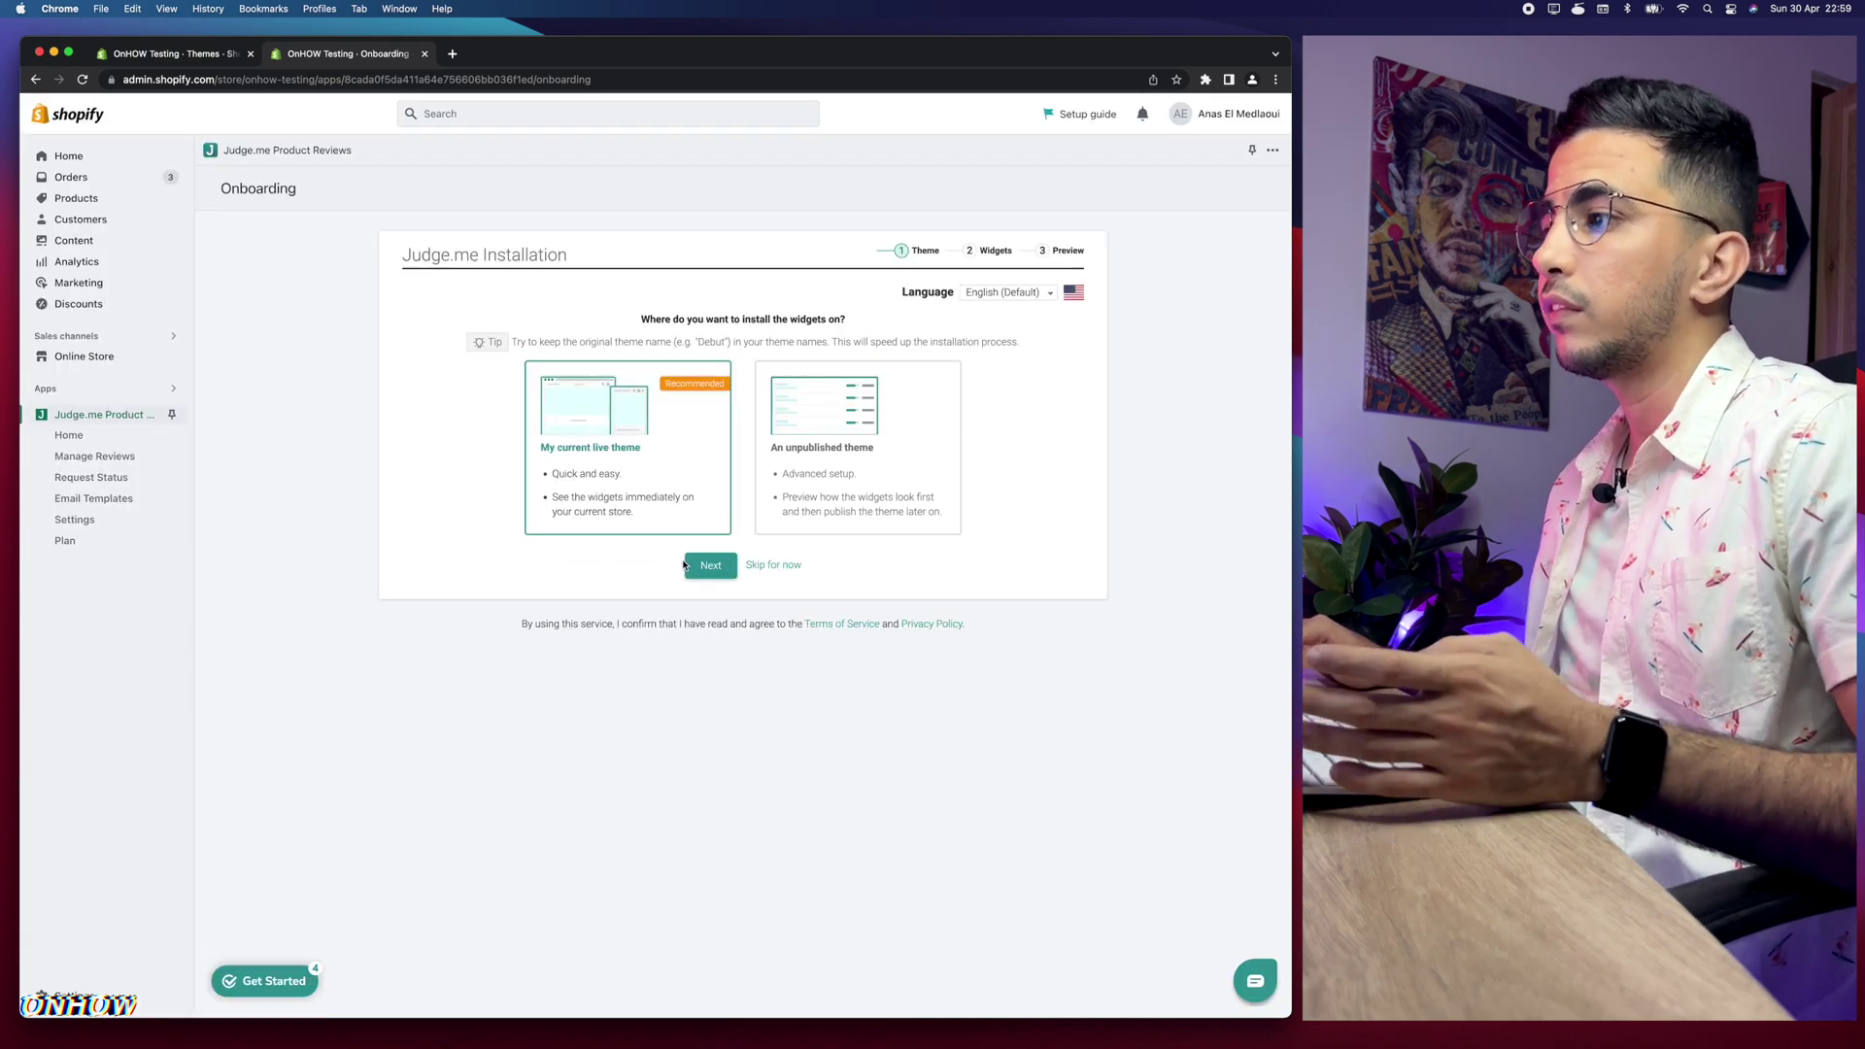
Complete the Judge.me onboarding by installing the review widget and both preview badges on the current live theme
left_click(710, 565)
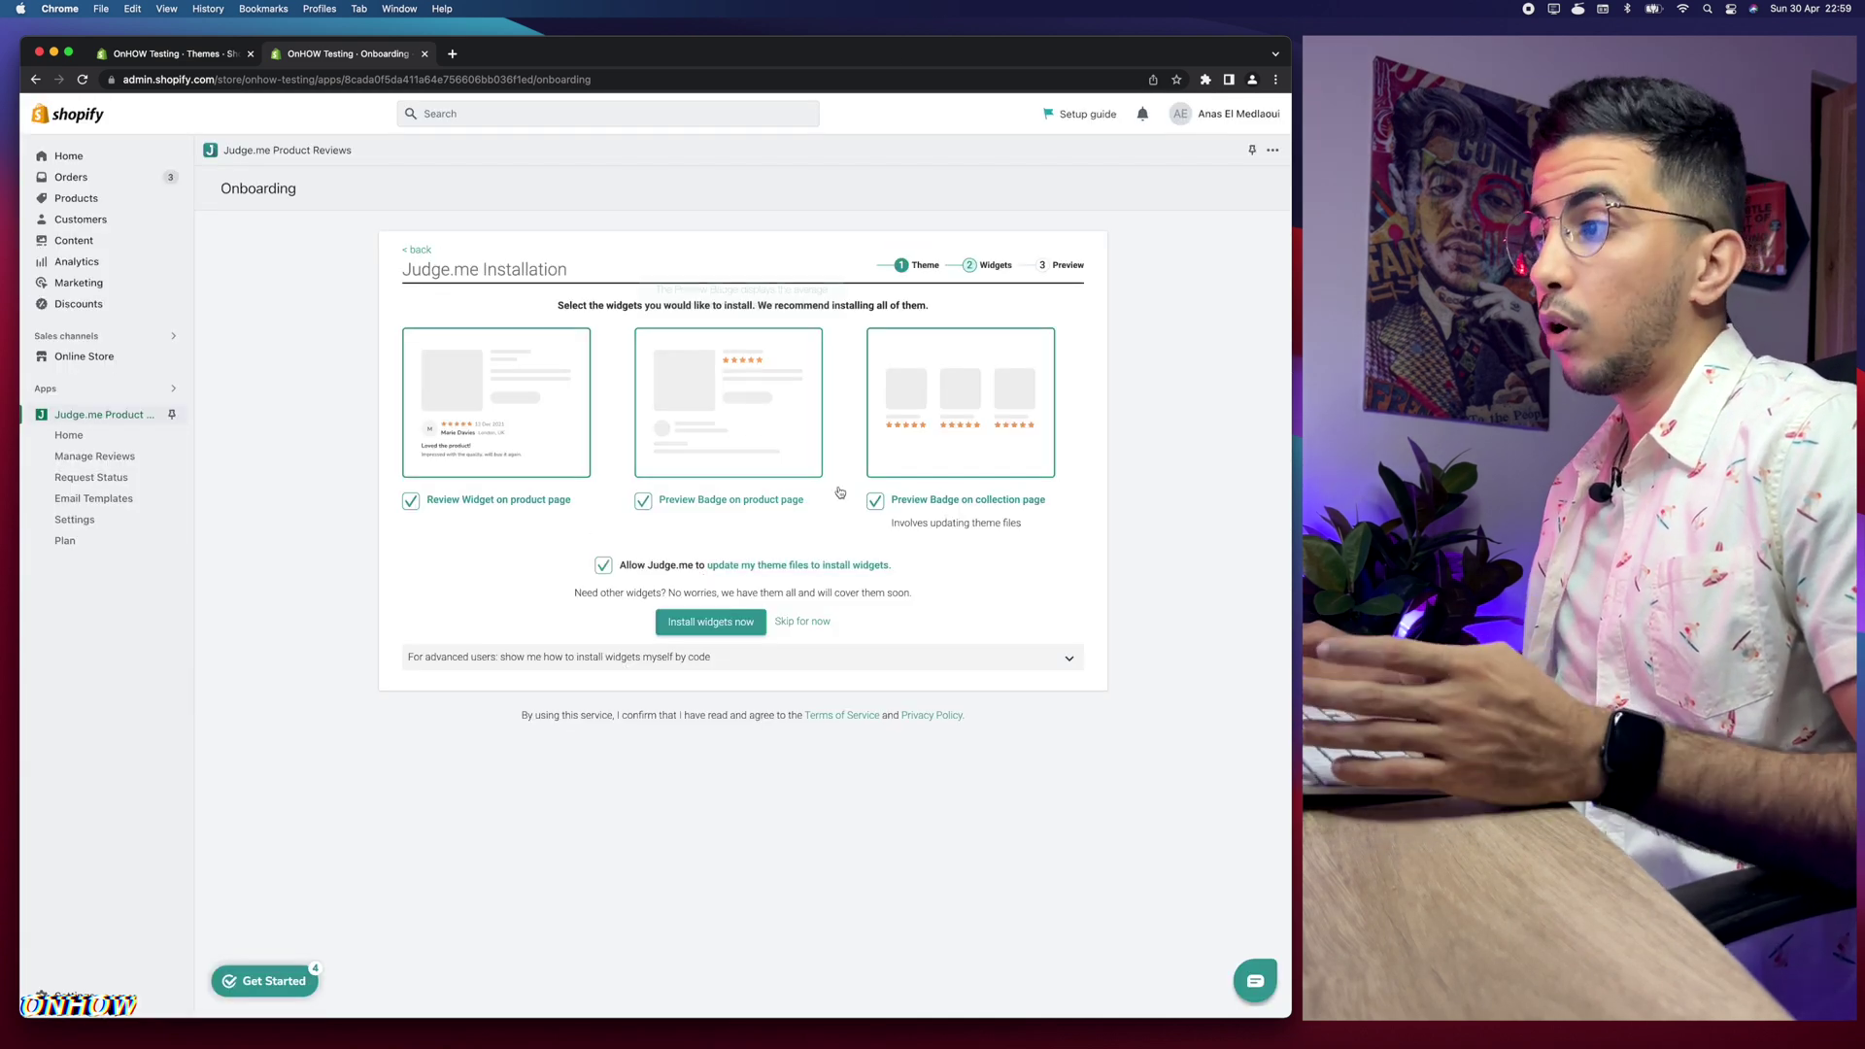
left_click(704, 622)
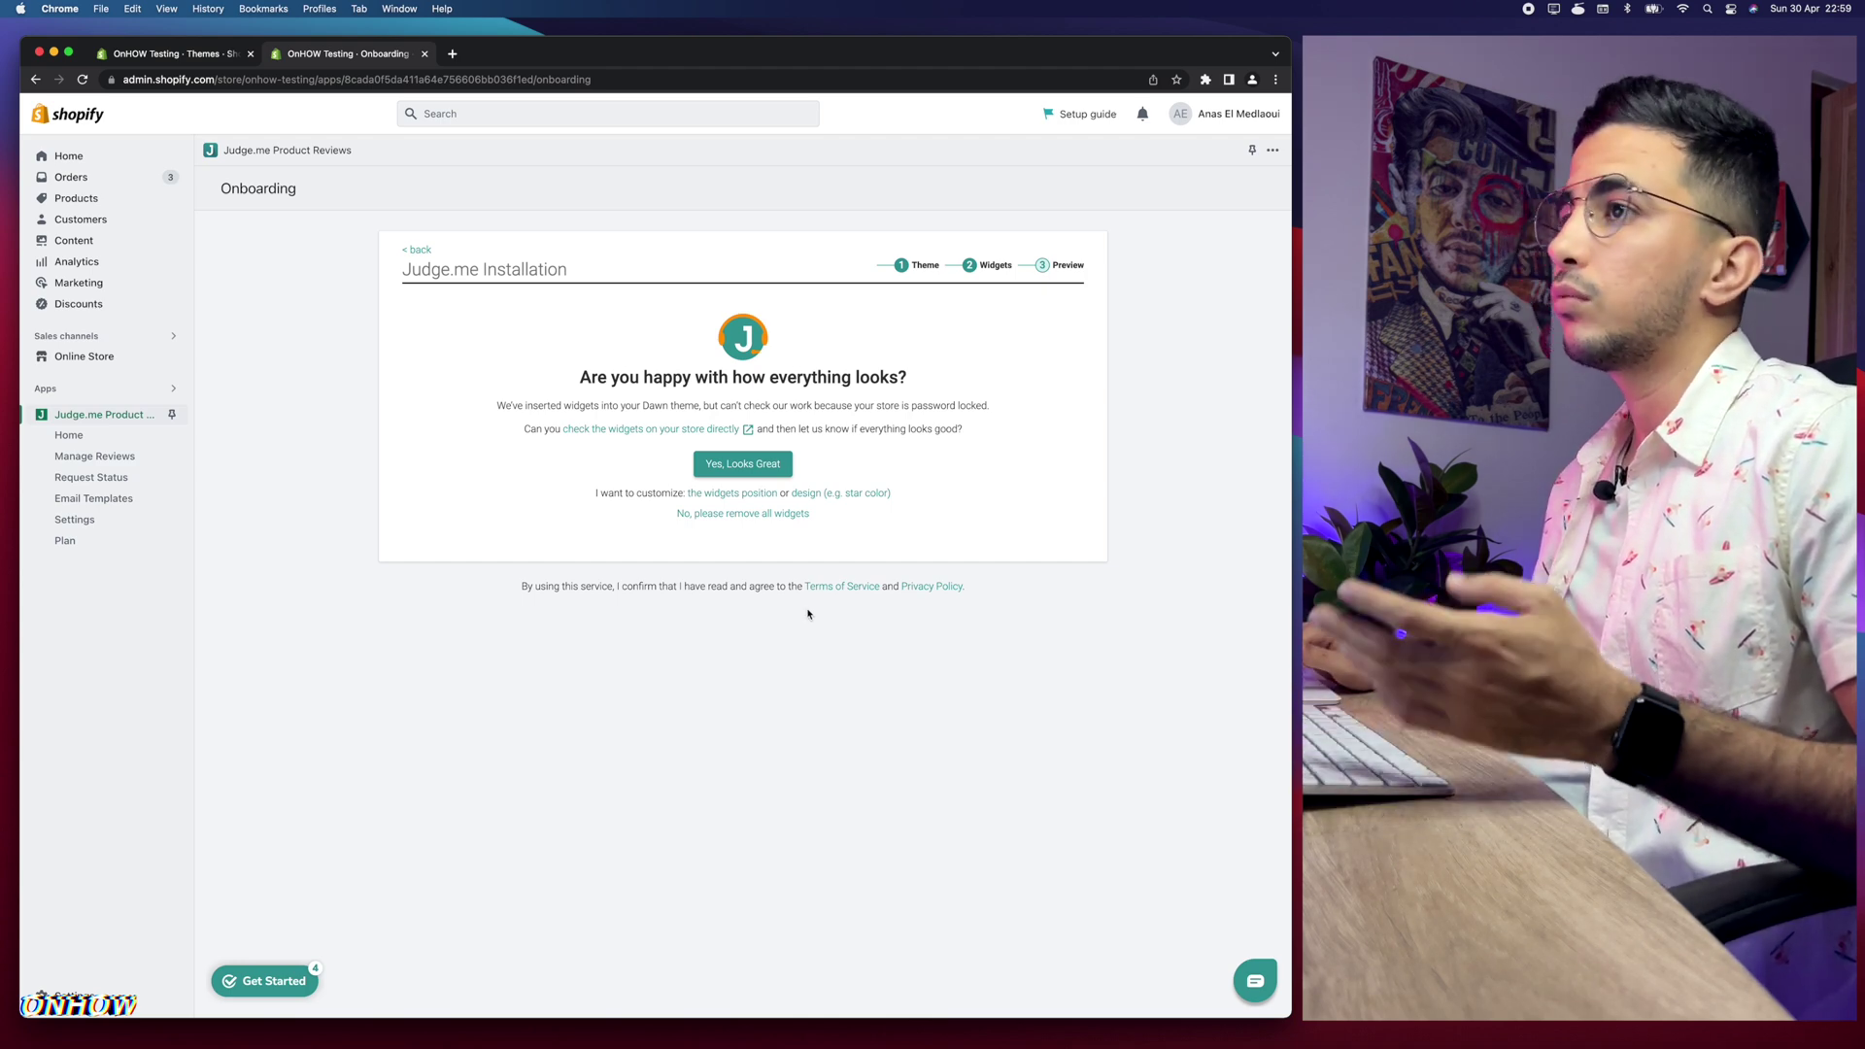
left_click(743, 467)
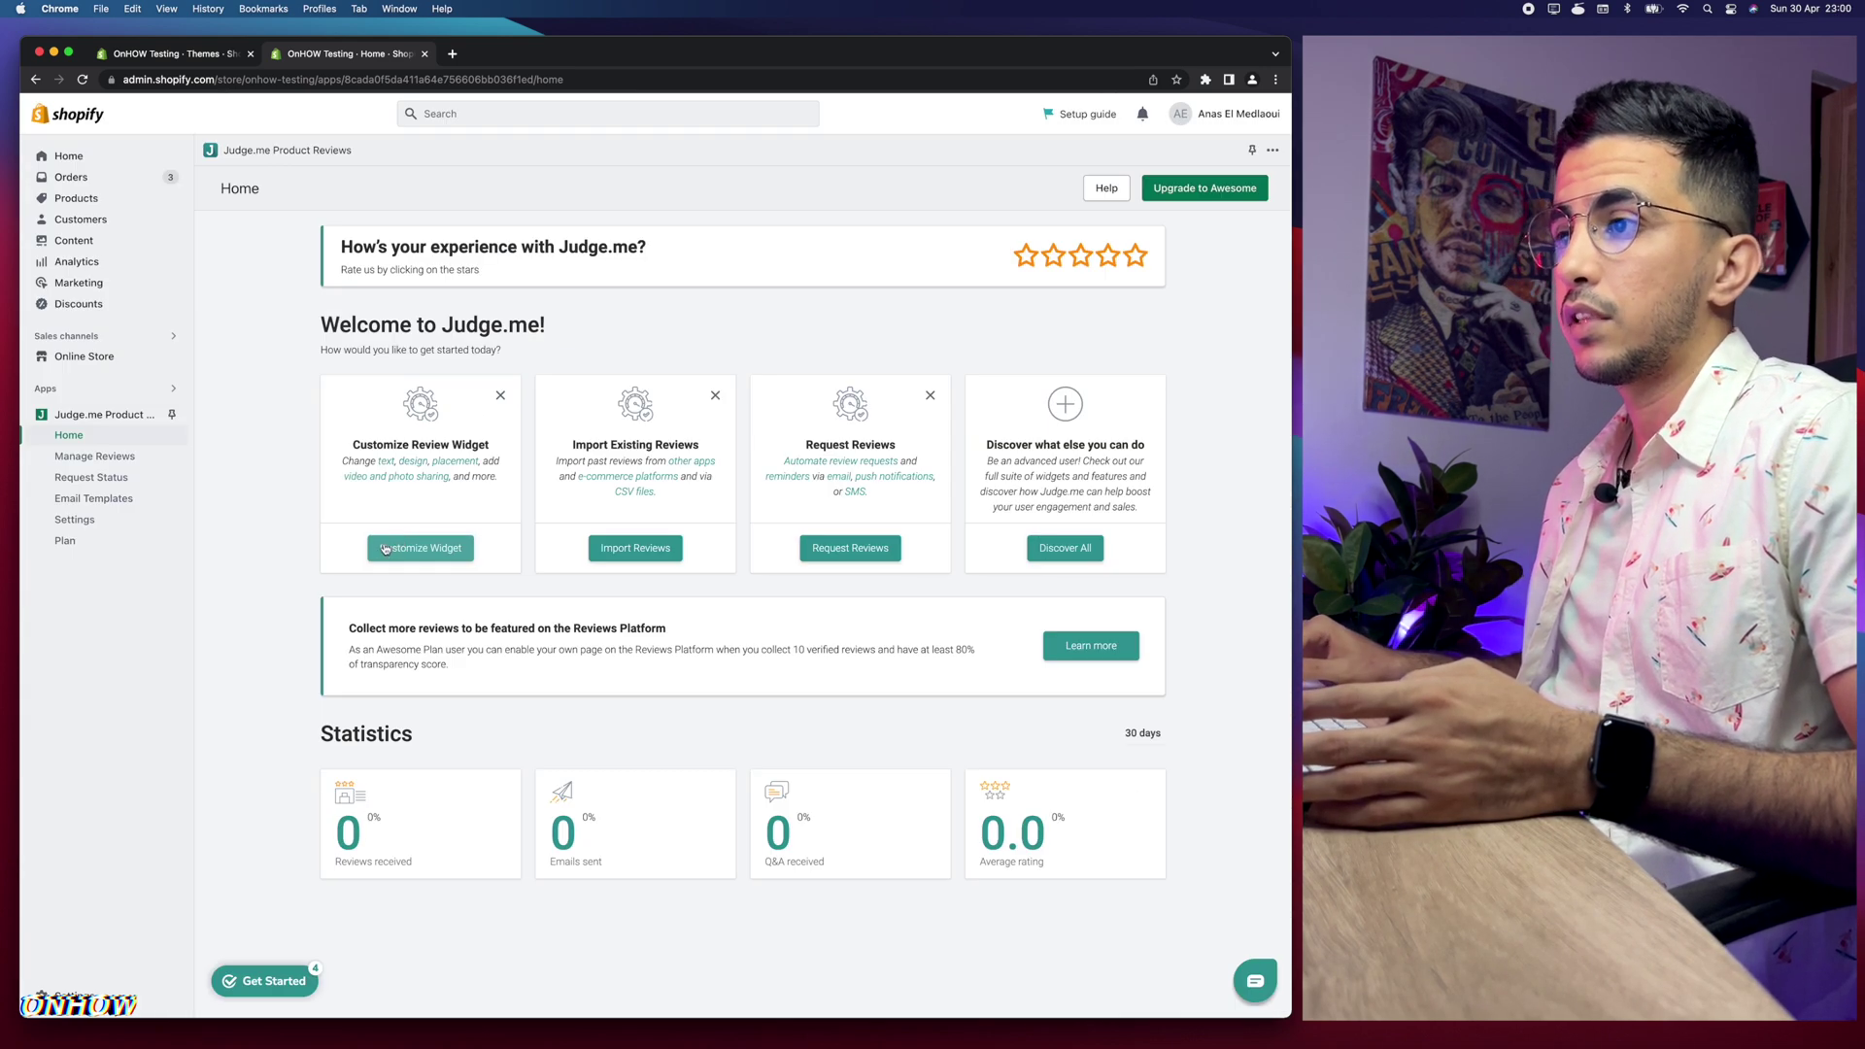
Open the Reviews Carousel settings among Judge.me's other widgets
left_click(385, 549)
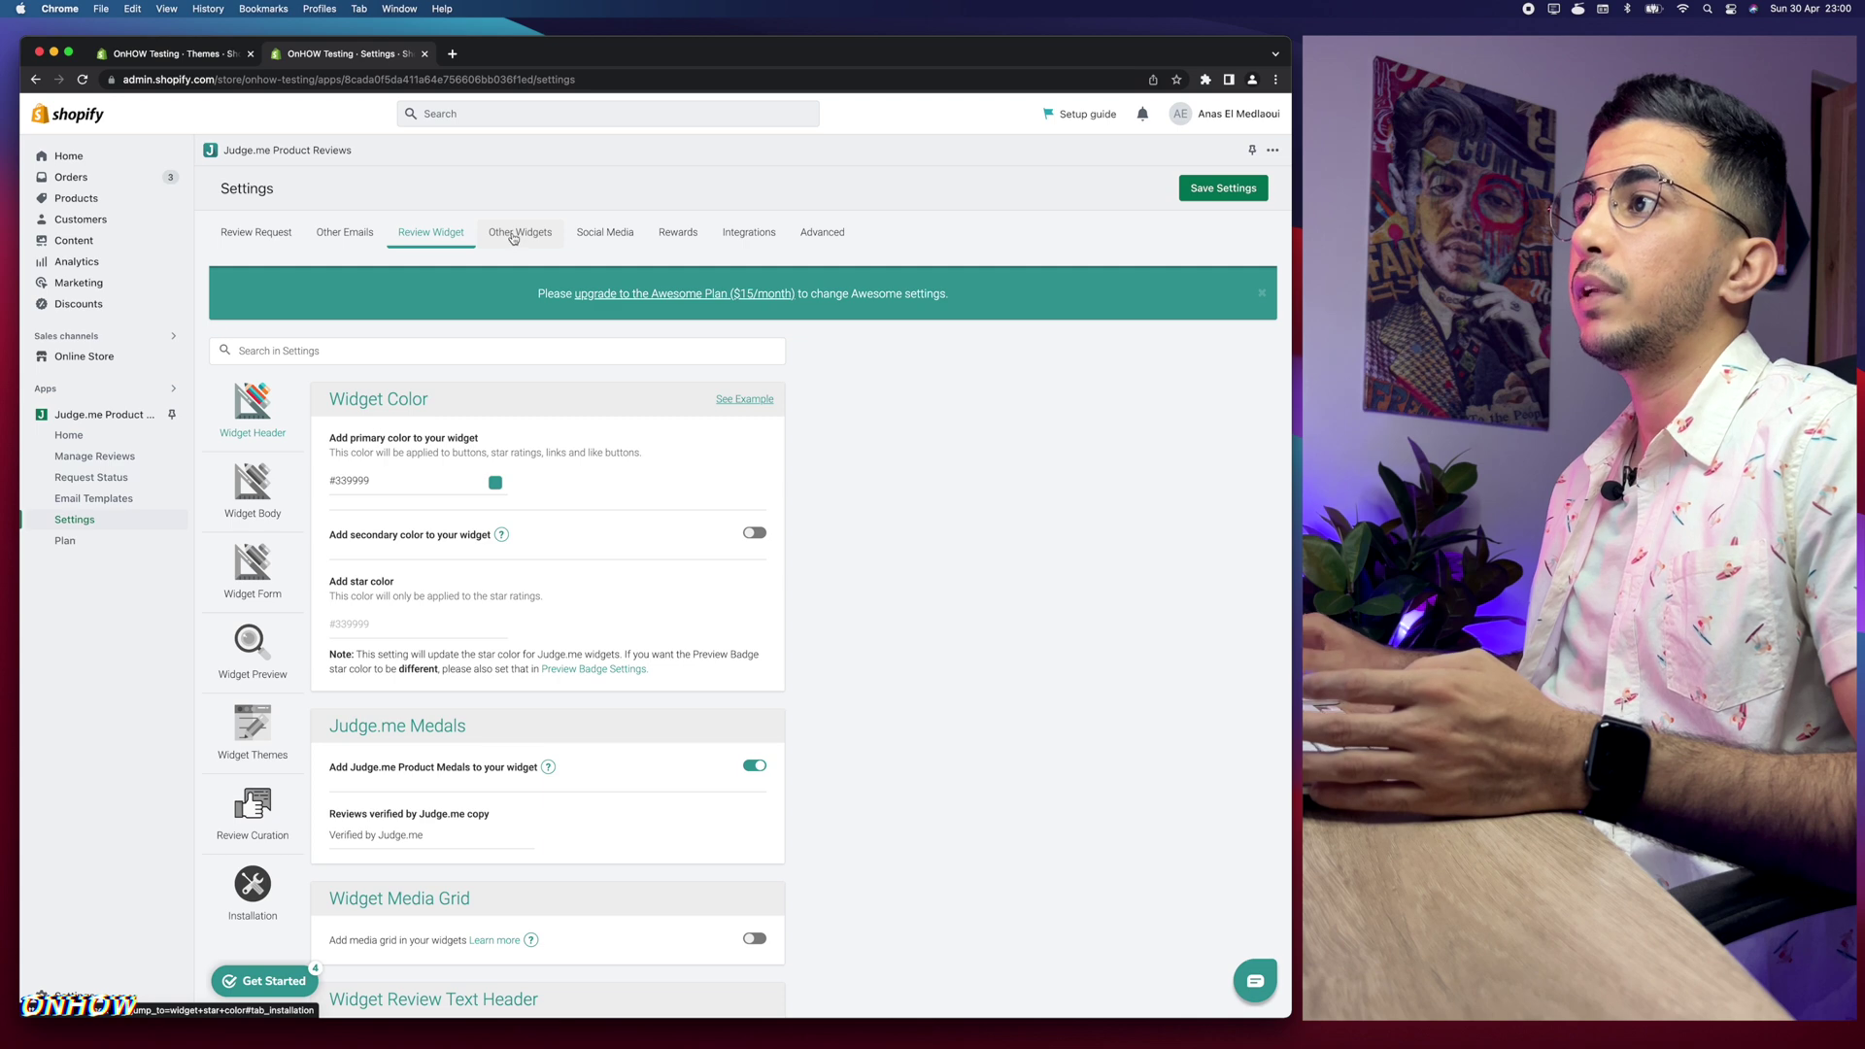
left_click(515, 243)
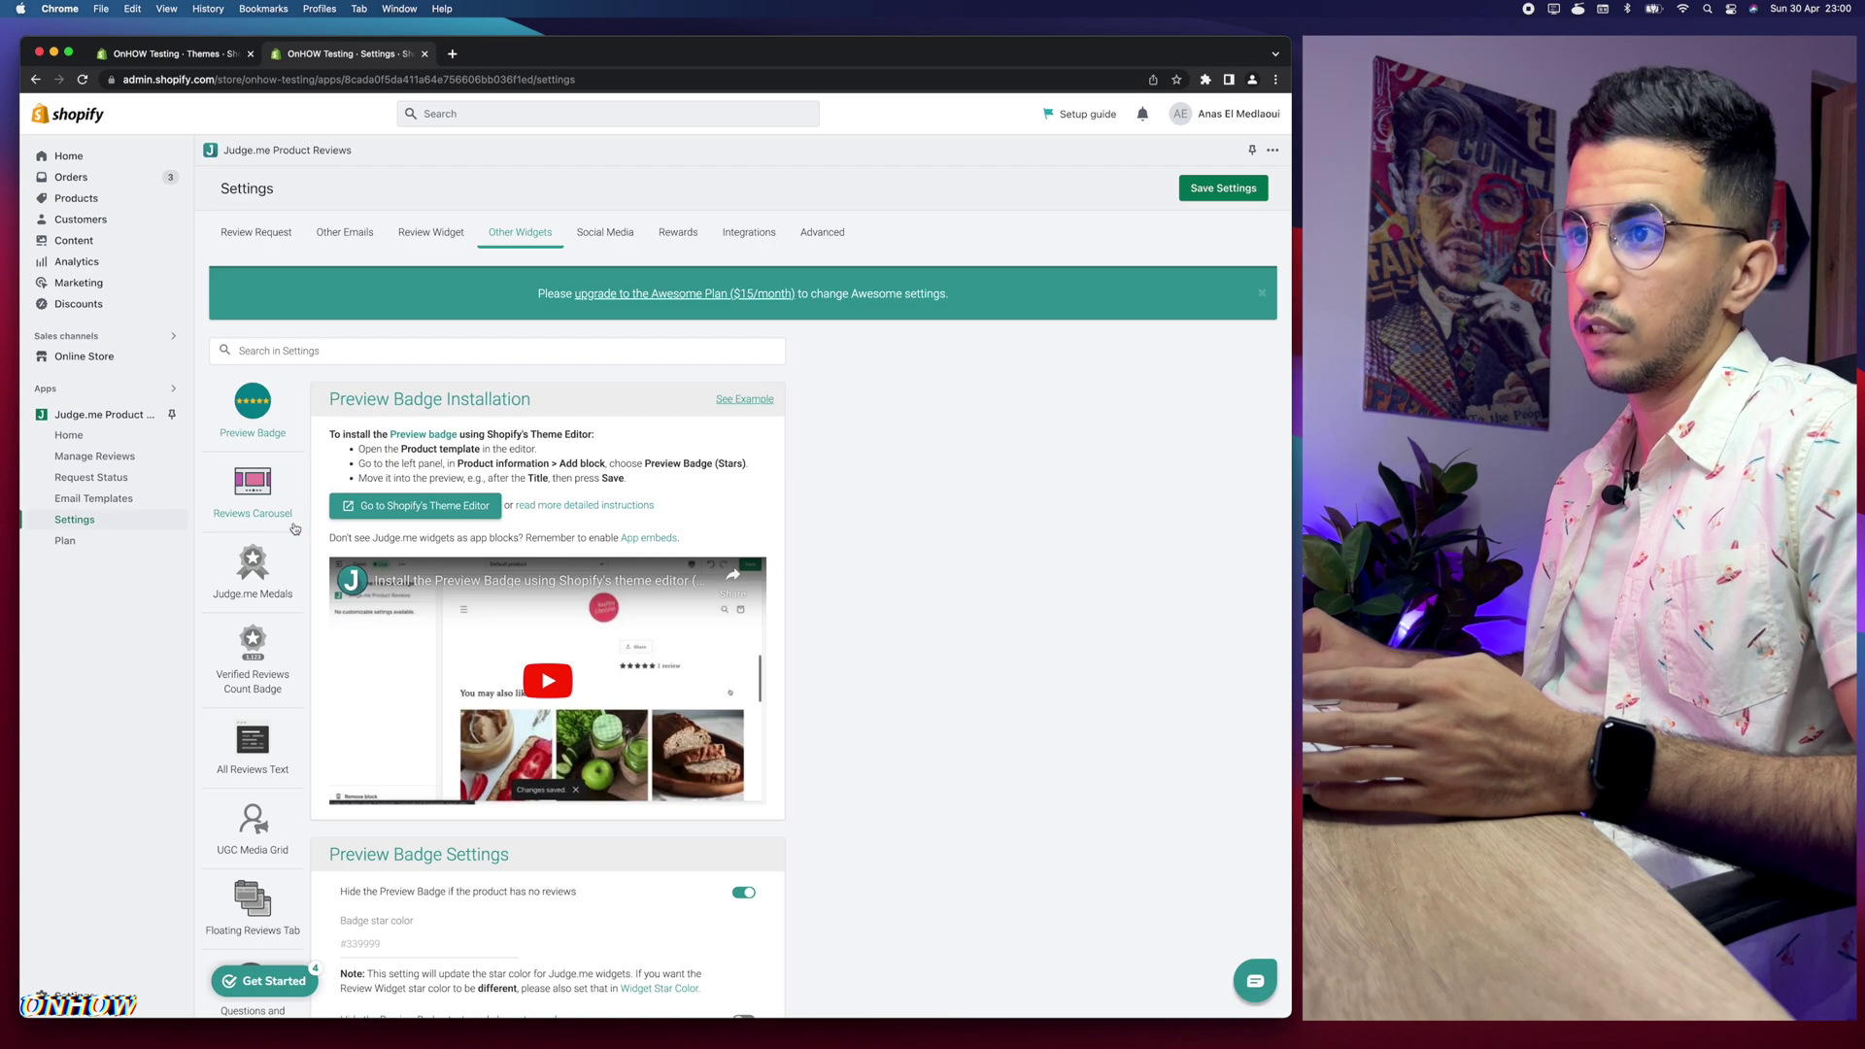
left_click(304, 525)
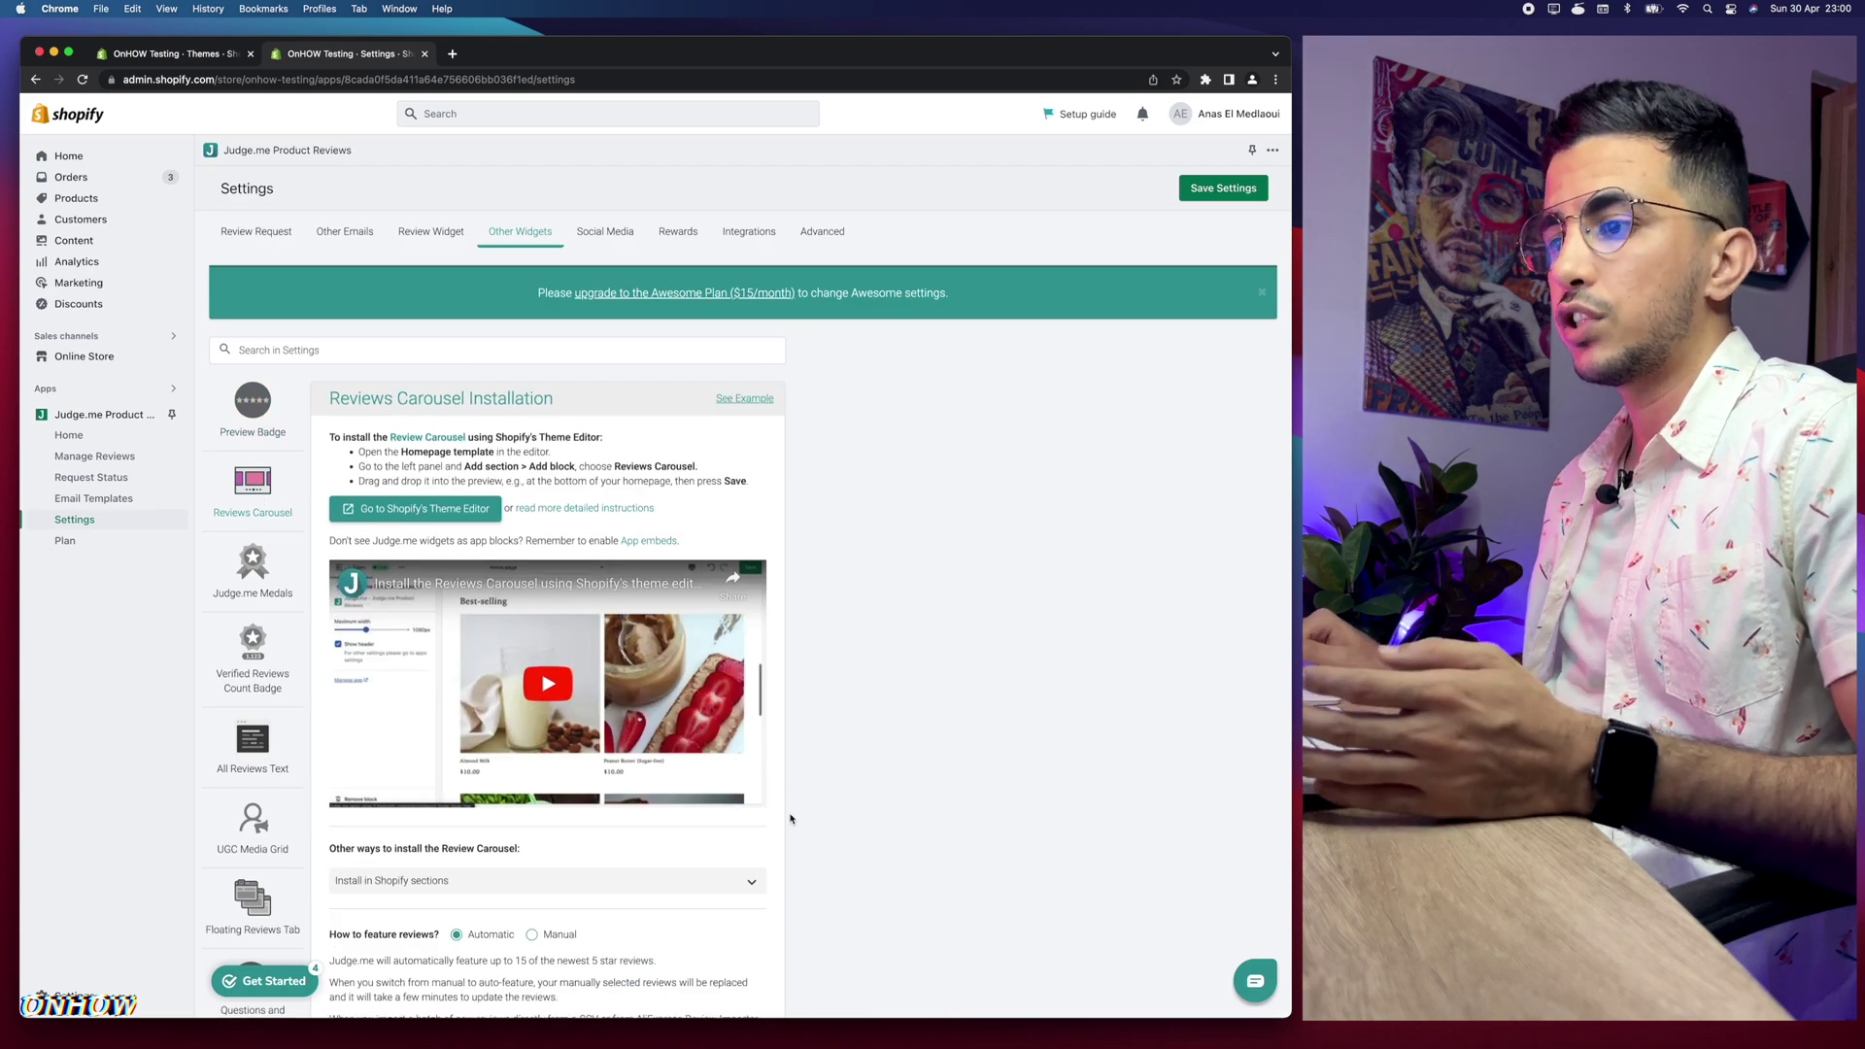
Try Manual for how the carousel features reviews, restore Automatic, and read the explanation of automatic featuring
scroll(350, 447, "down", 5)
scroll(350, 447, "up", 5)
scroll(359, 408, "down", 5)
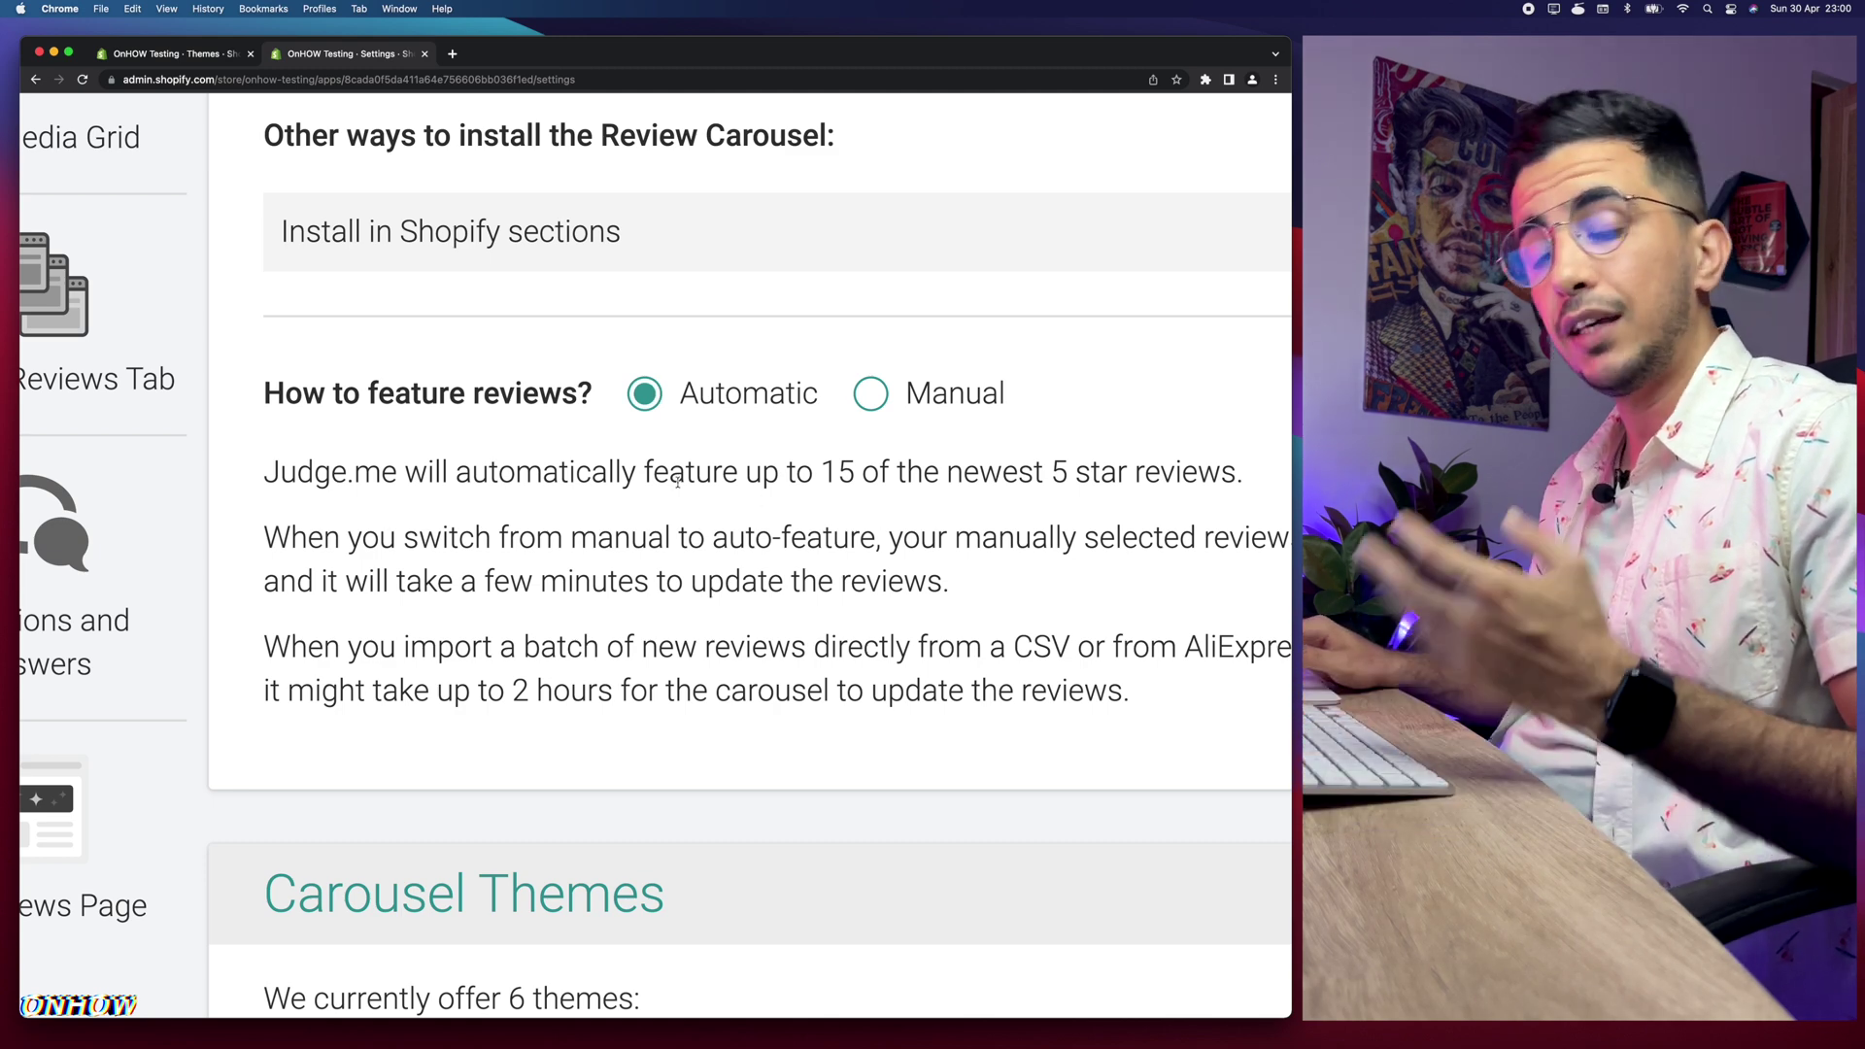
left_click(872, 393)
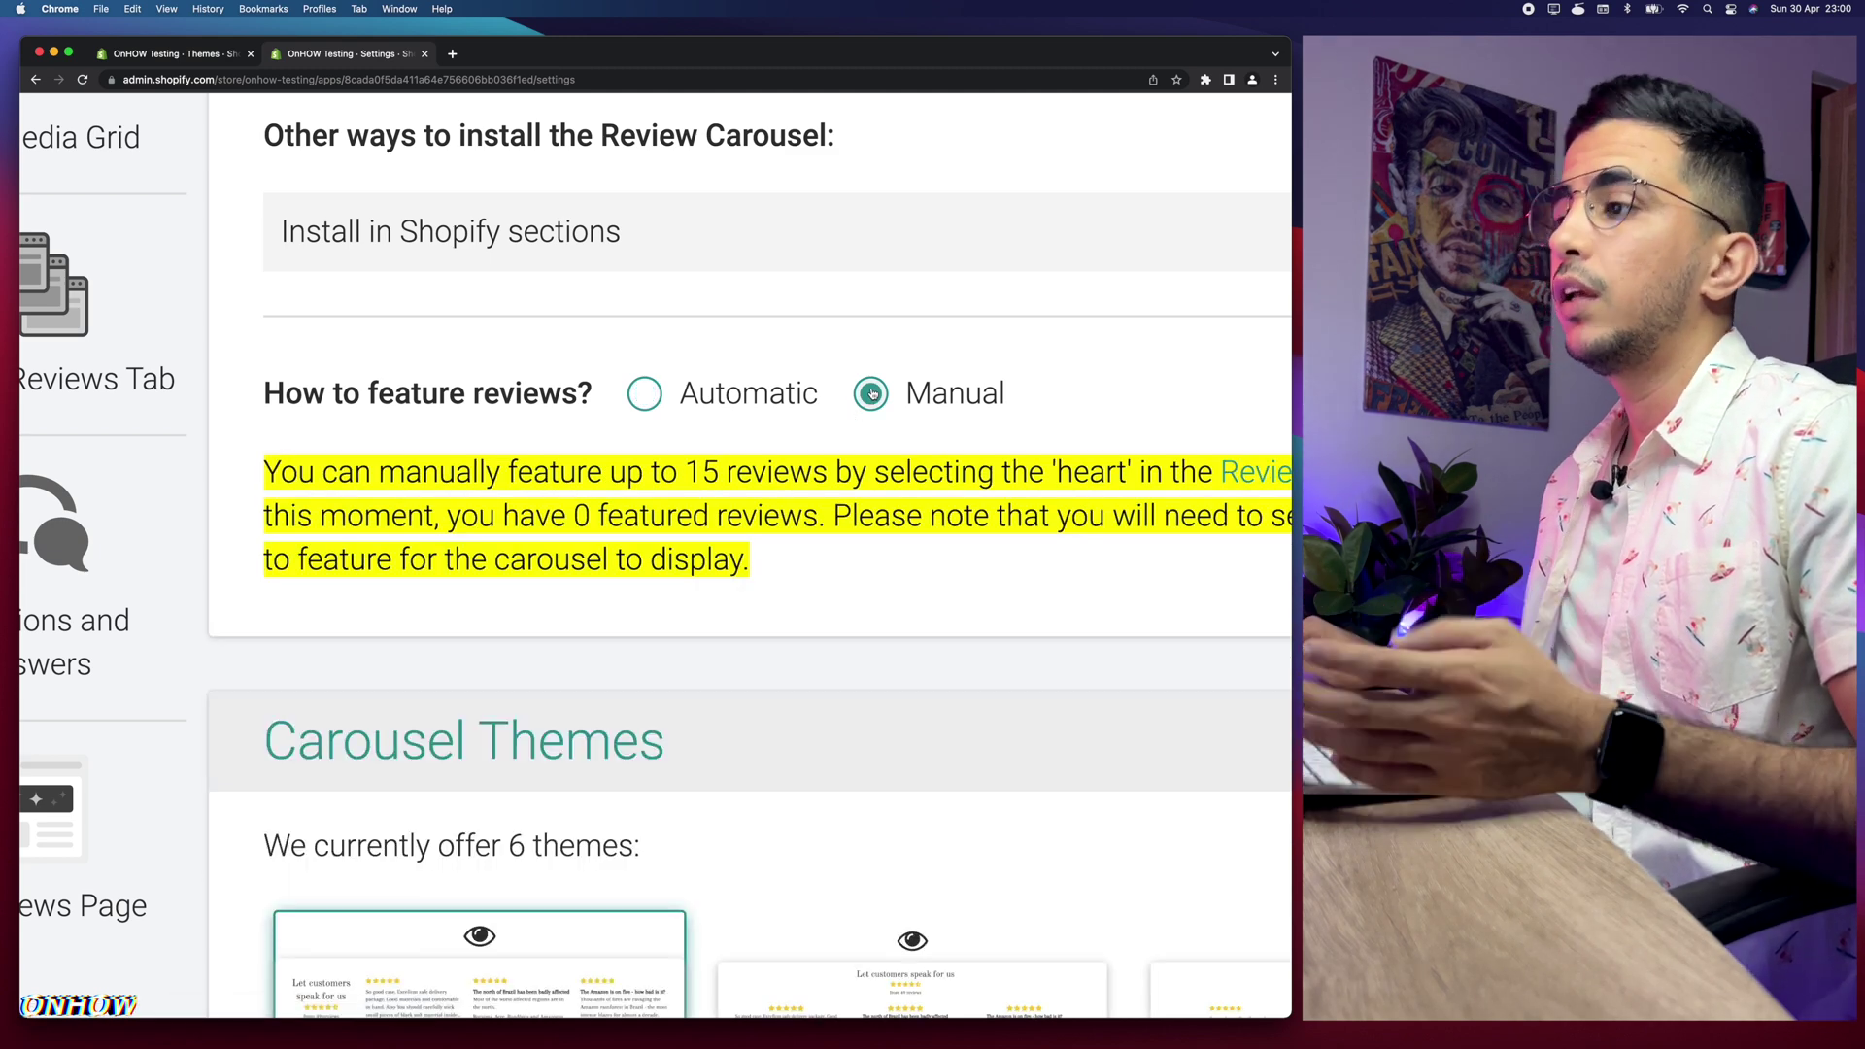
left_click(644, 400)
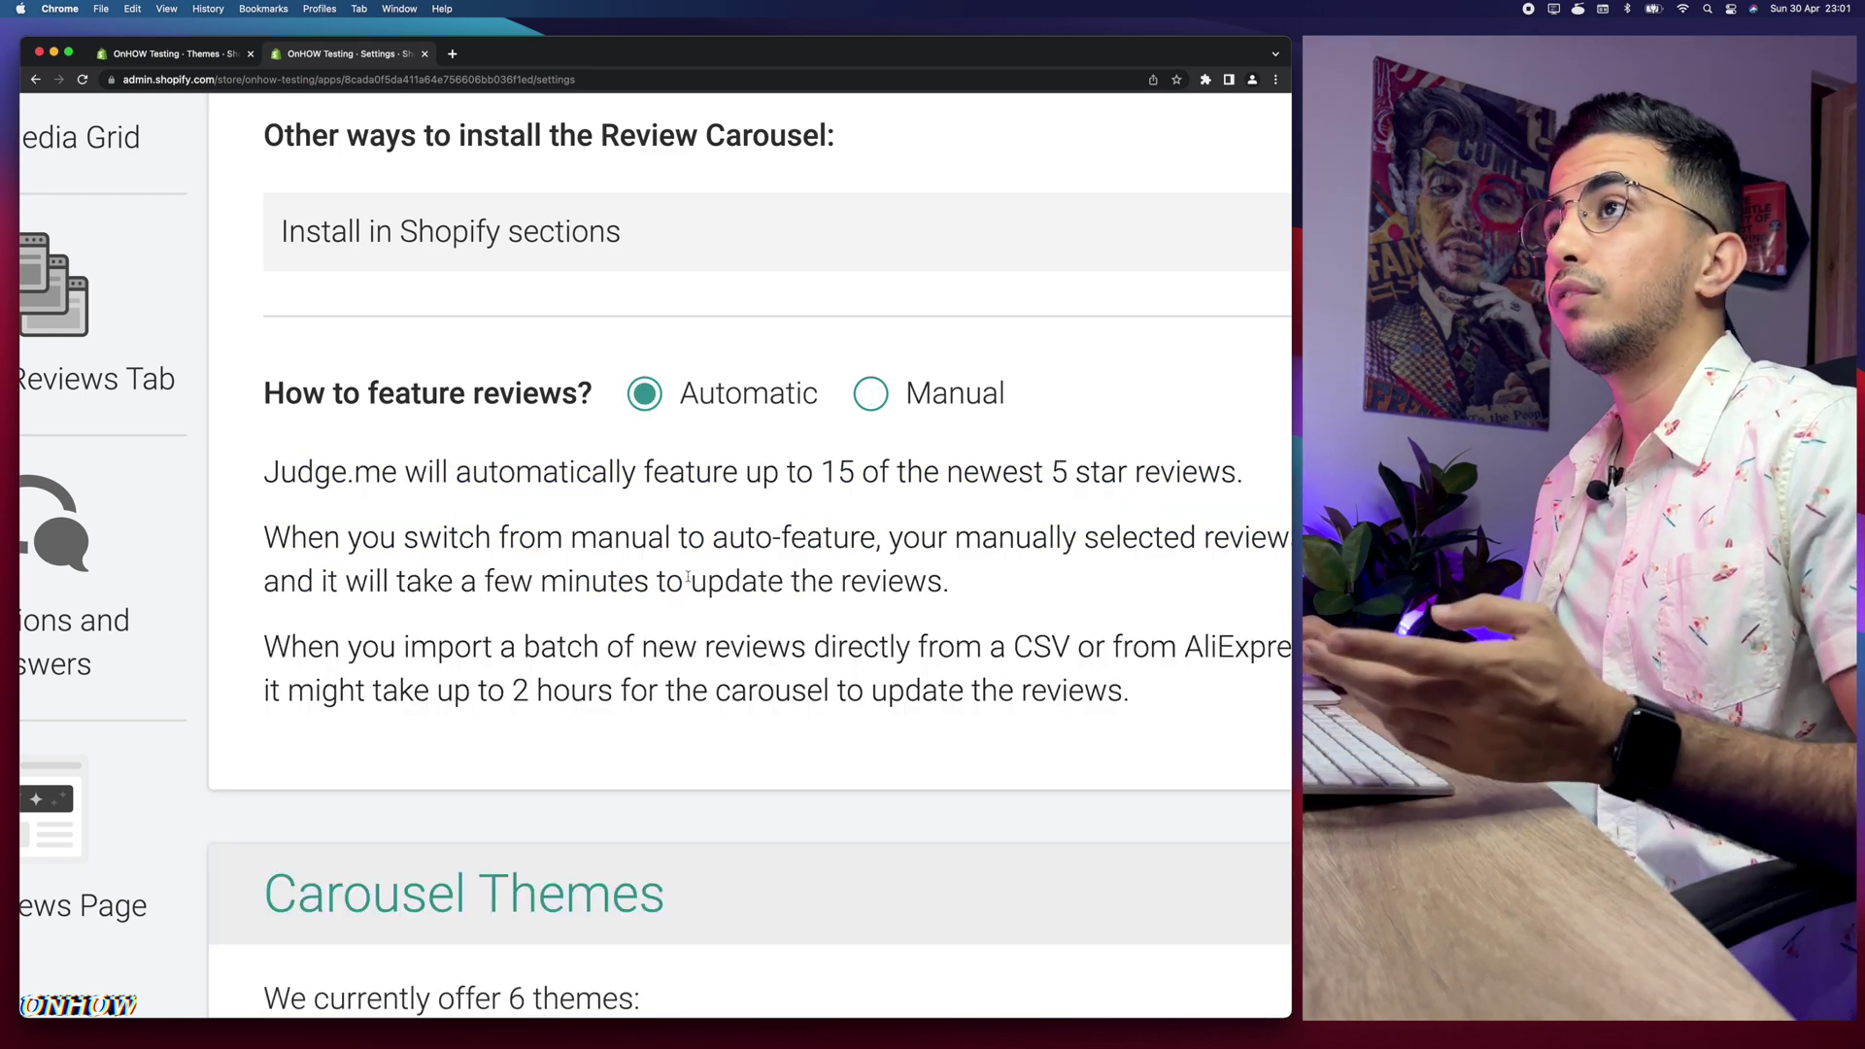
scroll(878, 564, "right", 2)
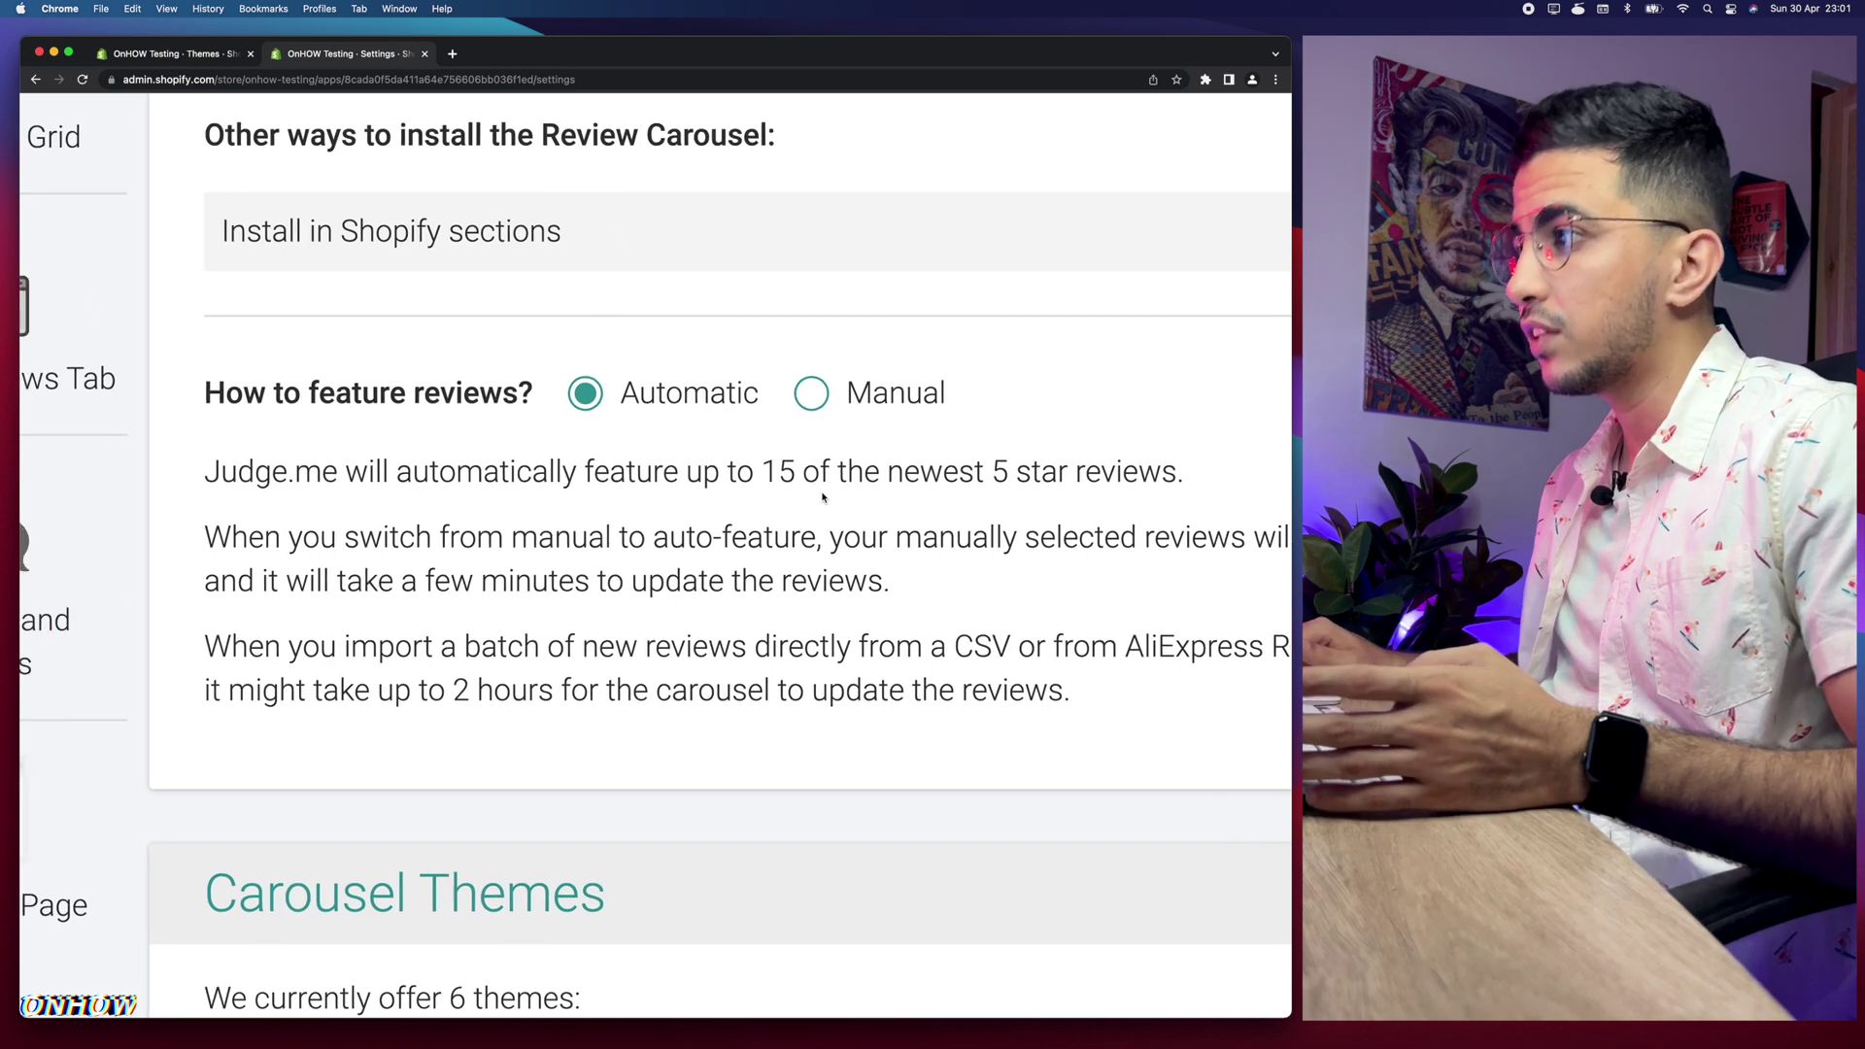
left_click_drag(749, 473, 1061, 478)
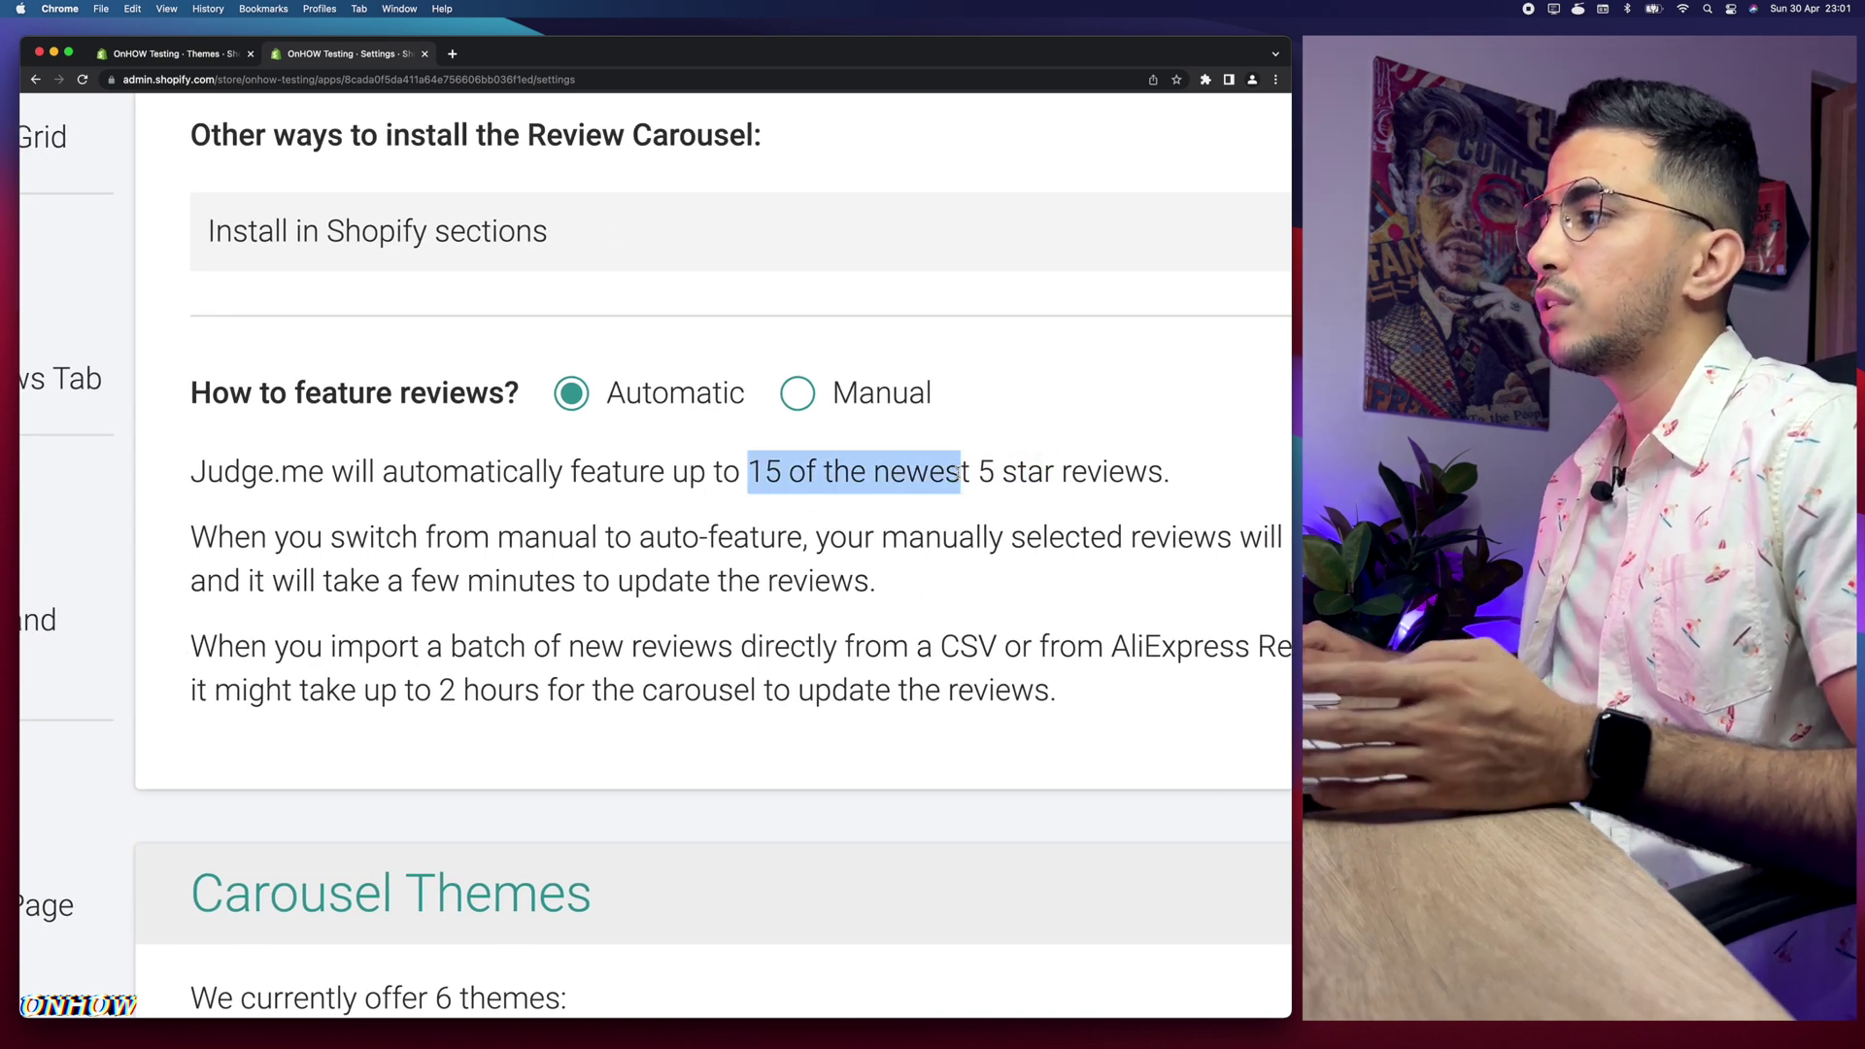
left_click(986, 473)
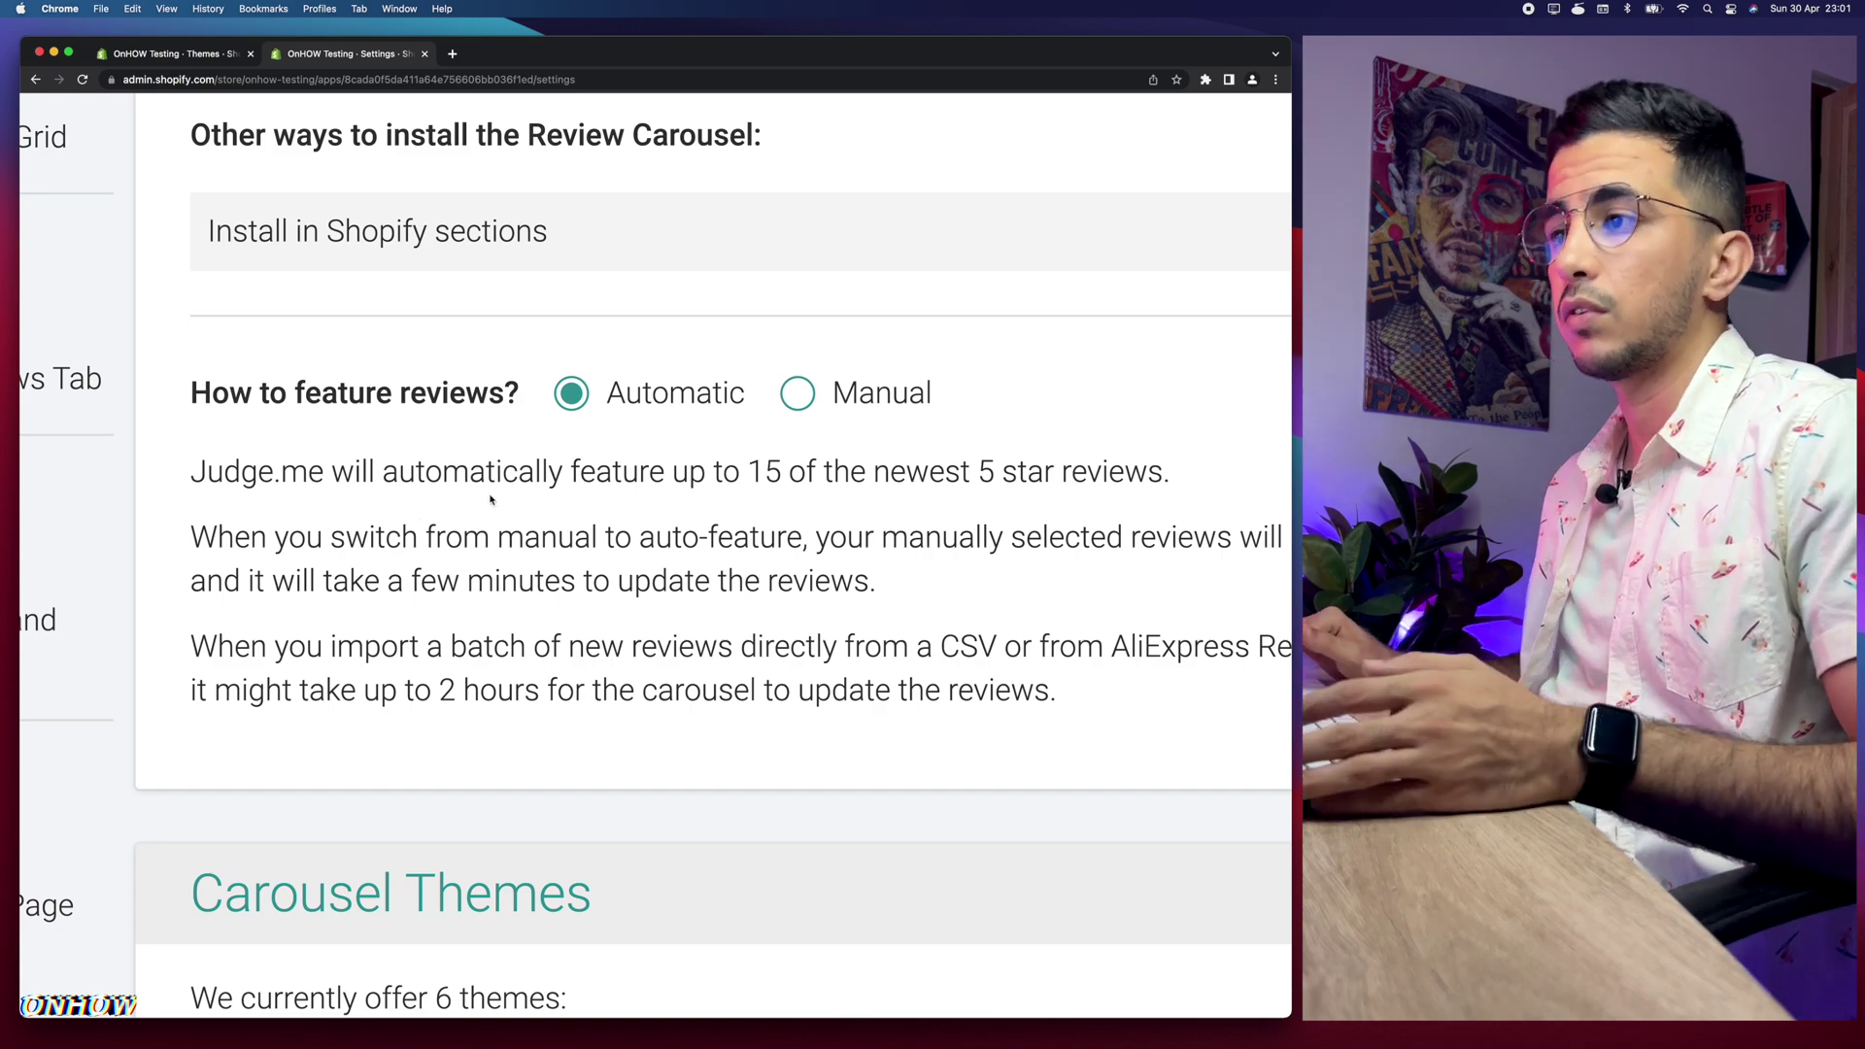
Preview the available carousel themes and select Compact with pictures for the reviews carousel
scroll(491, 499, "down", 10)
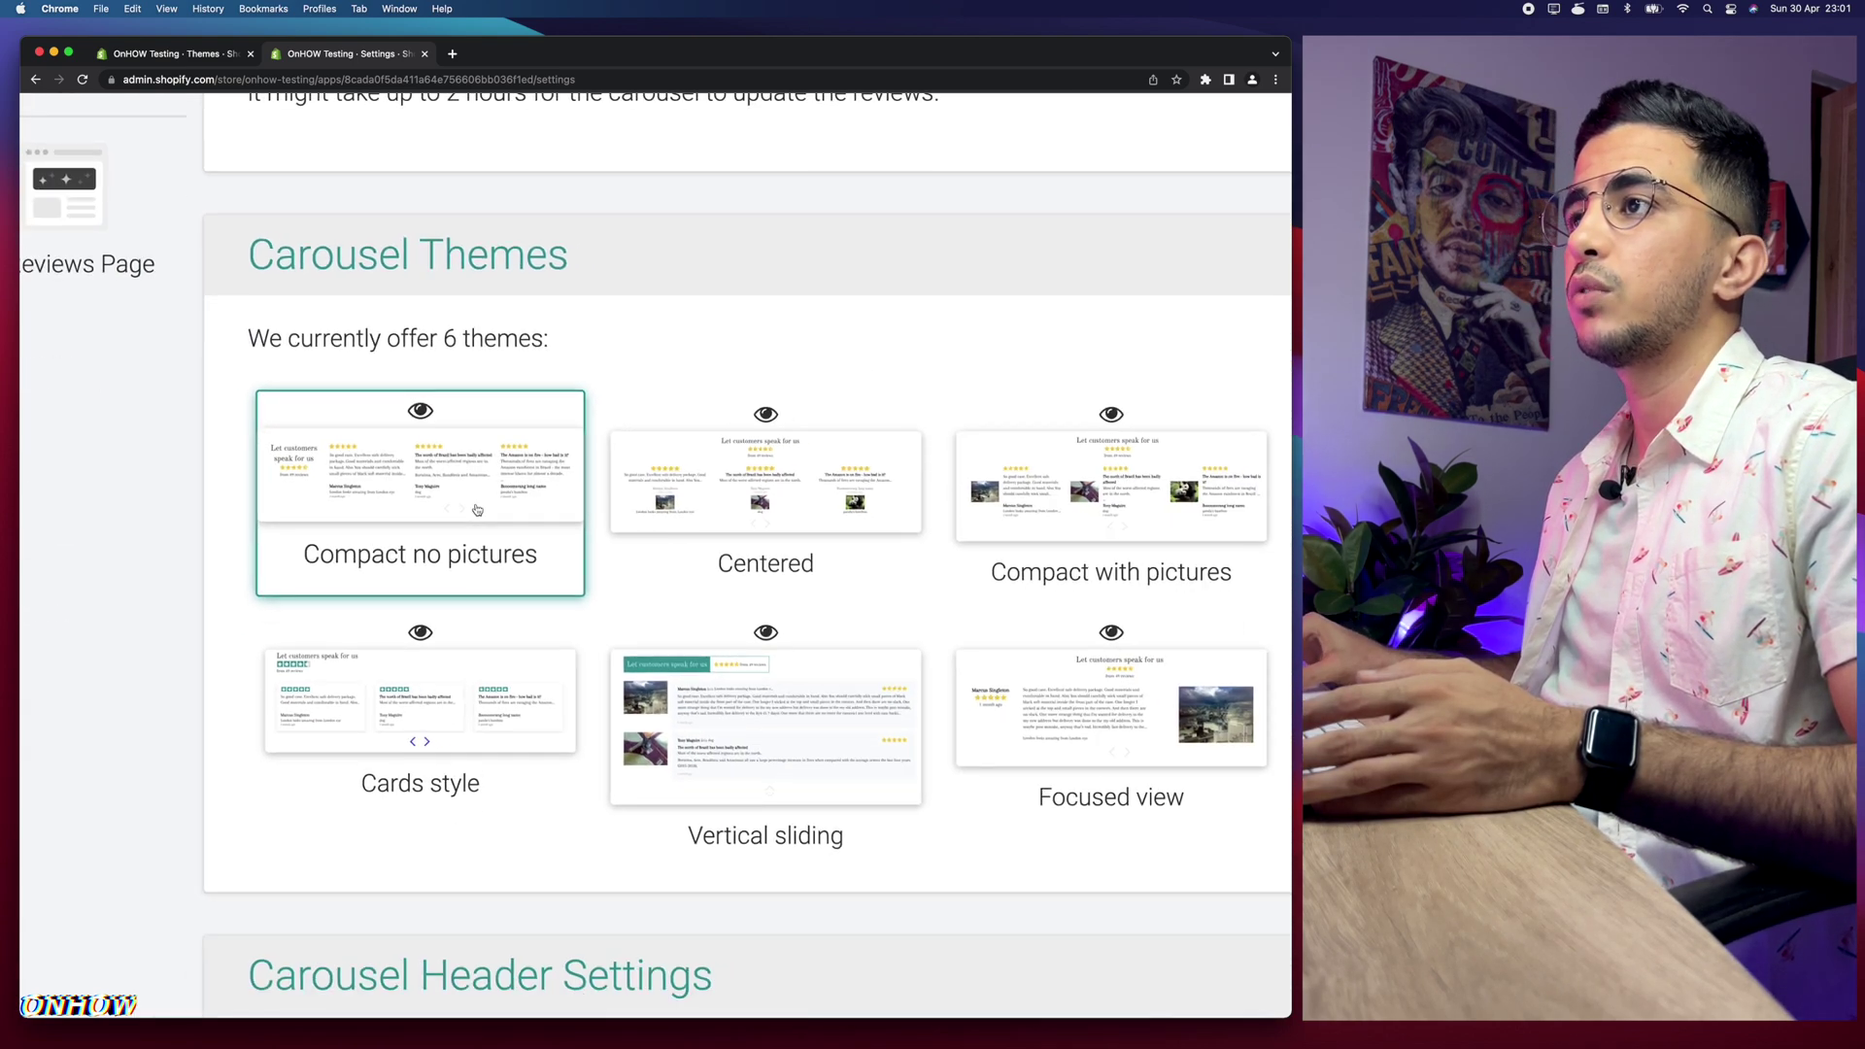
scroll(477, 509, "down", 2)
scroll(476, 509, "right", 2)
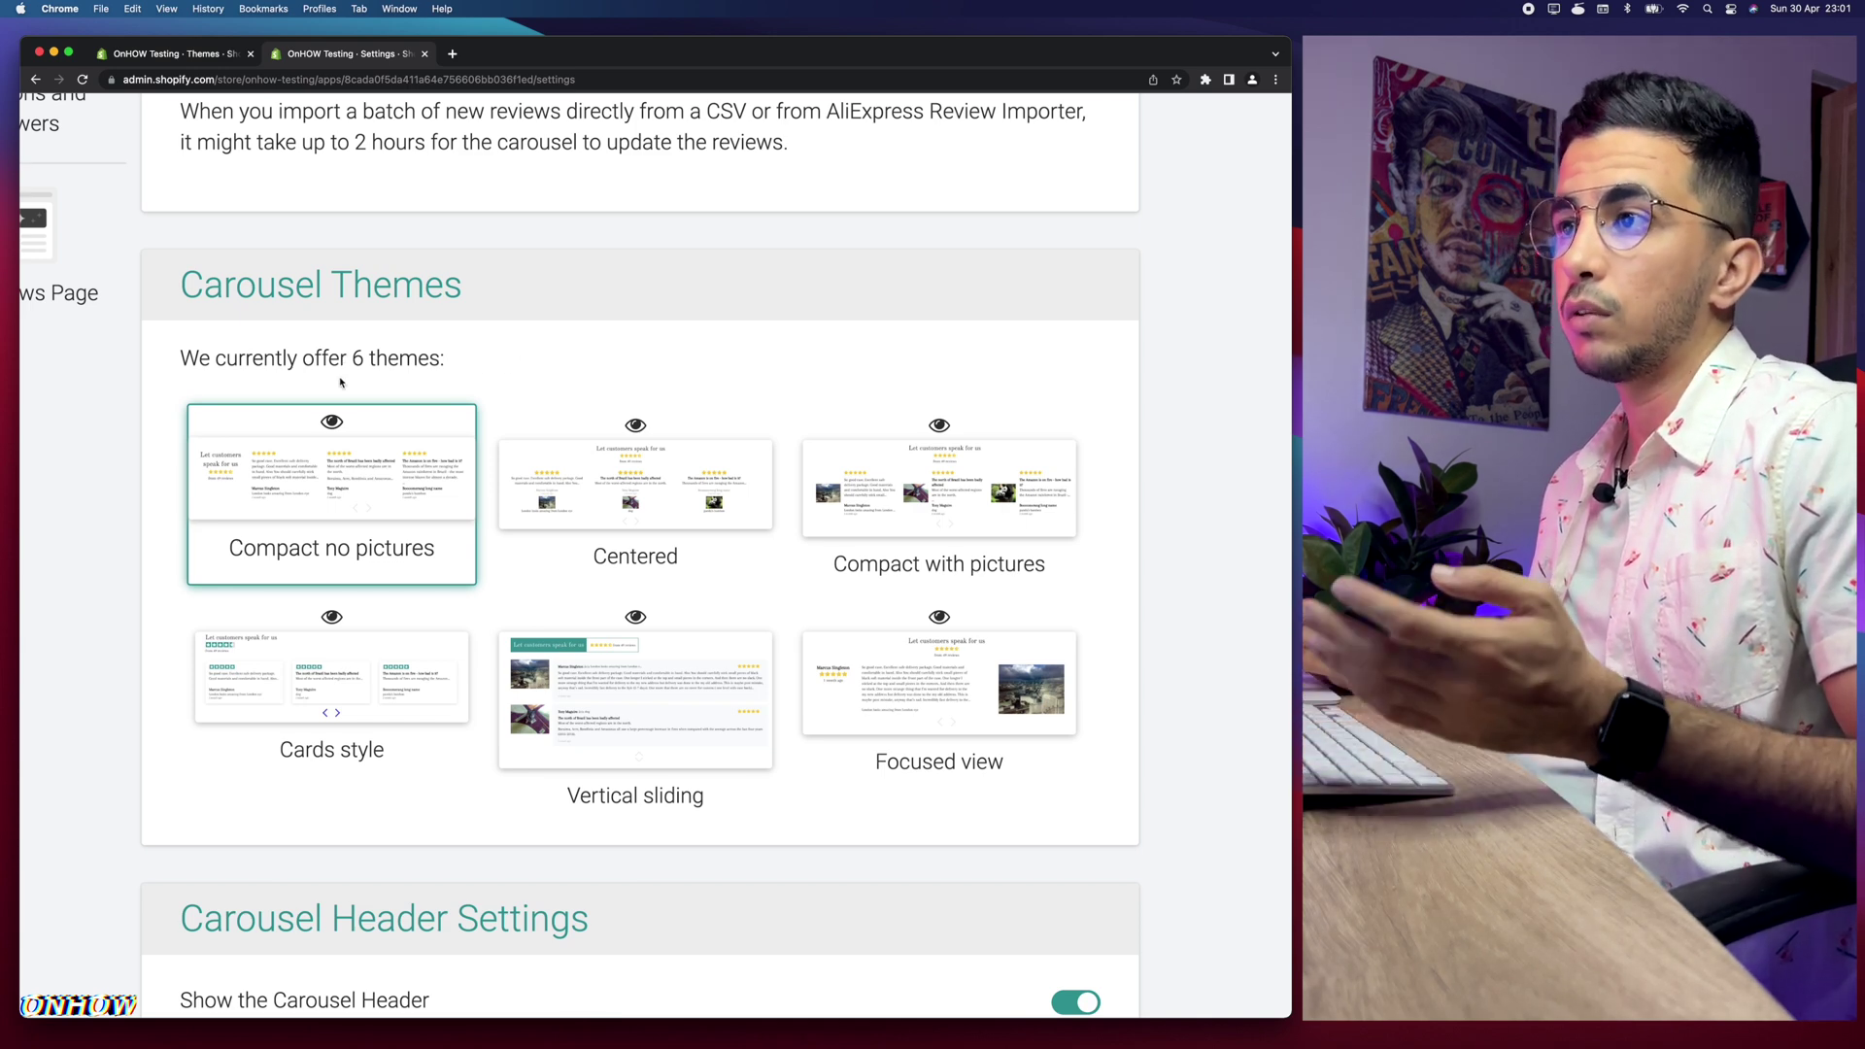
mouse_move(332, 420)
scroll(333, 420, "left", 2)
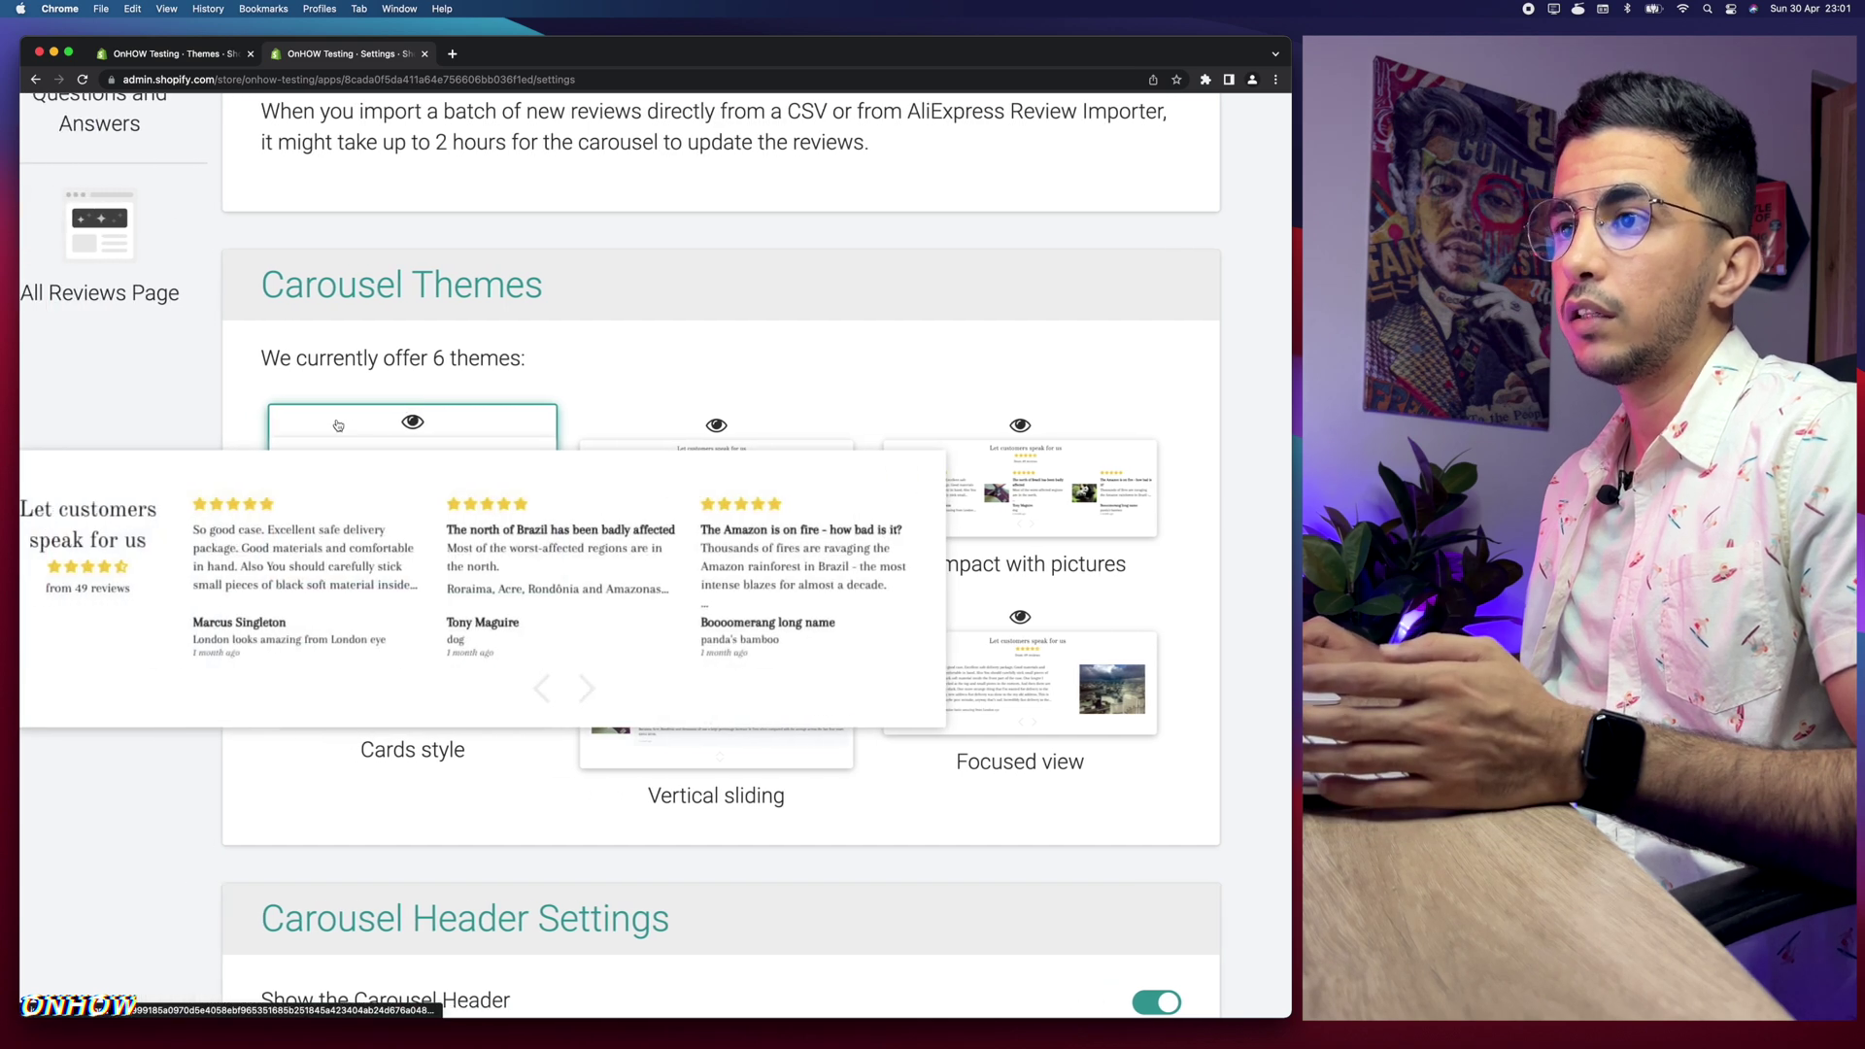
scroll(415, 423, "left", 1)
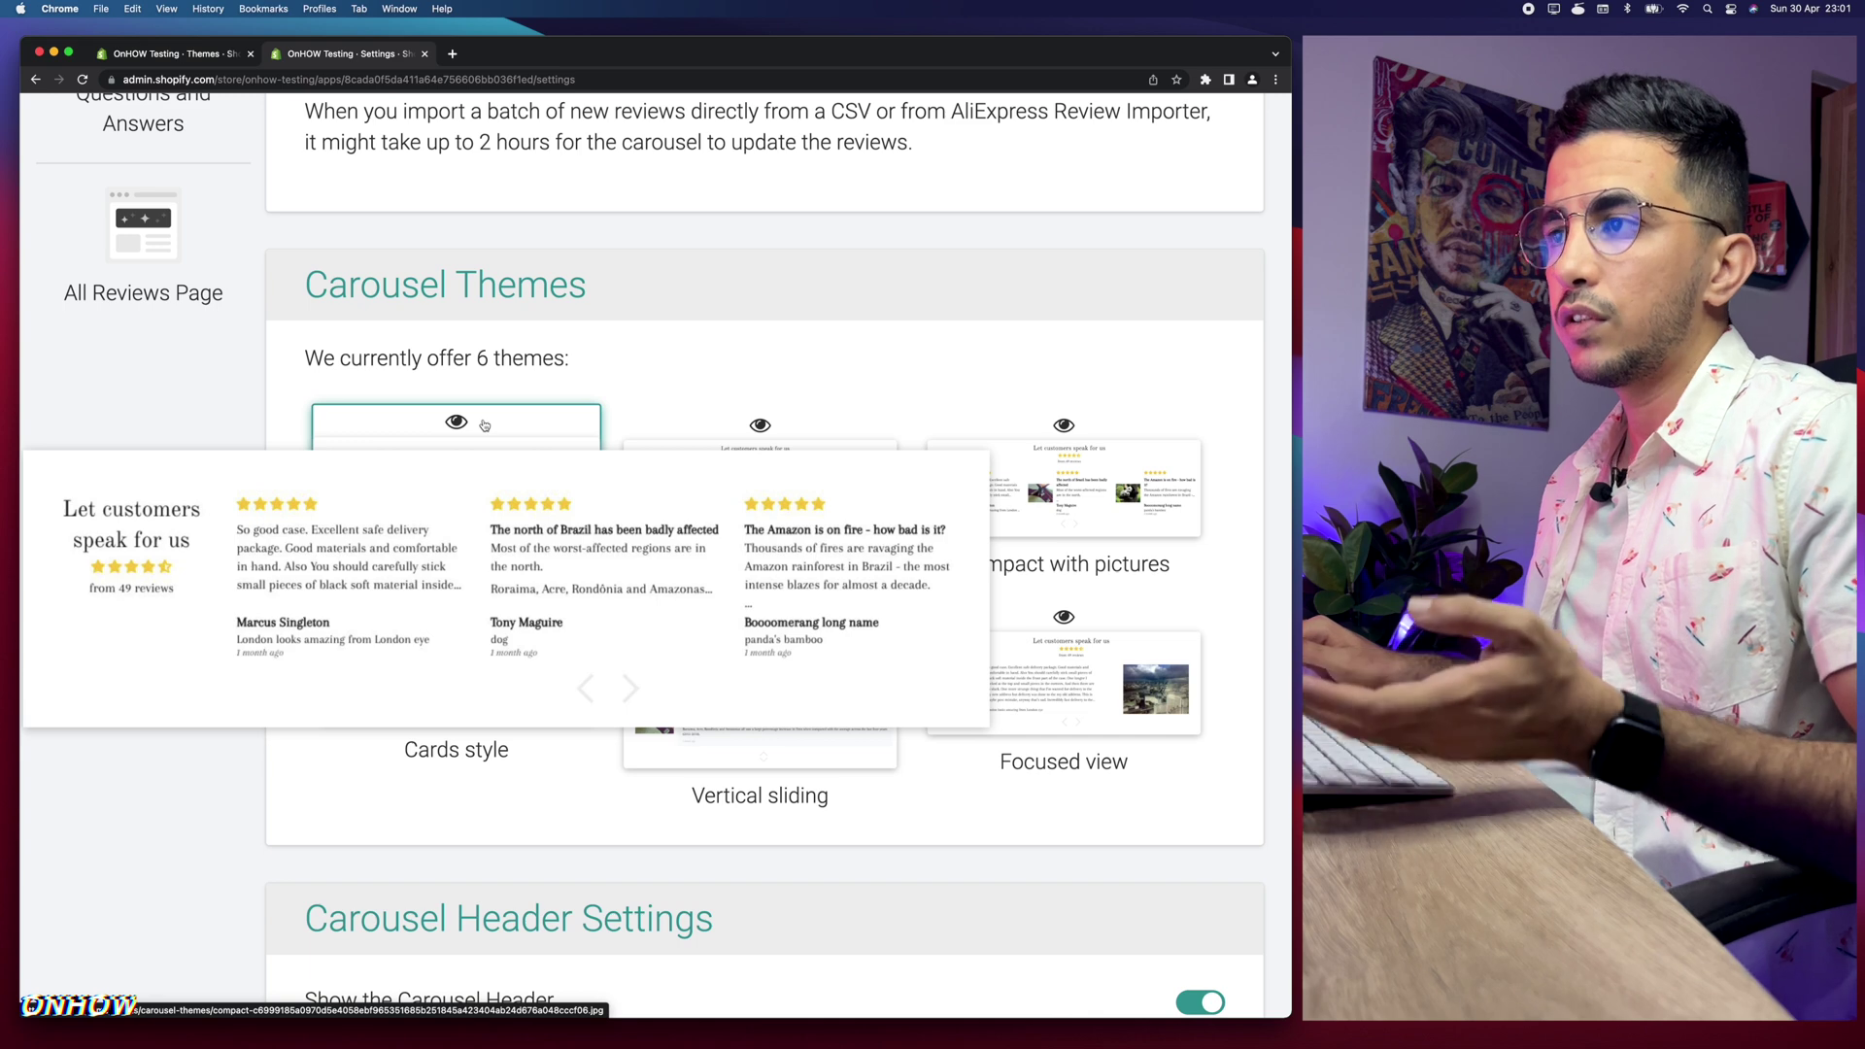
mouse_move(754, 427)
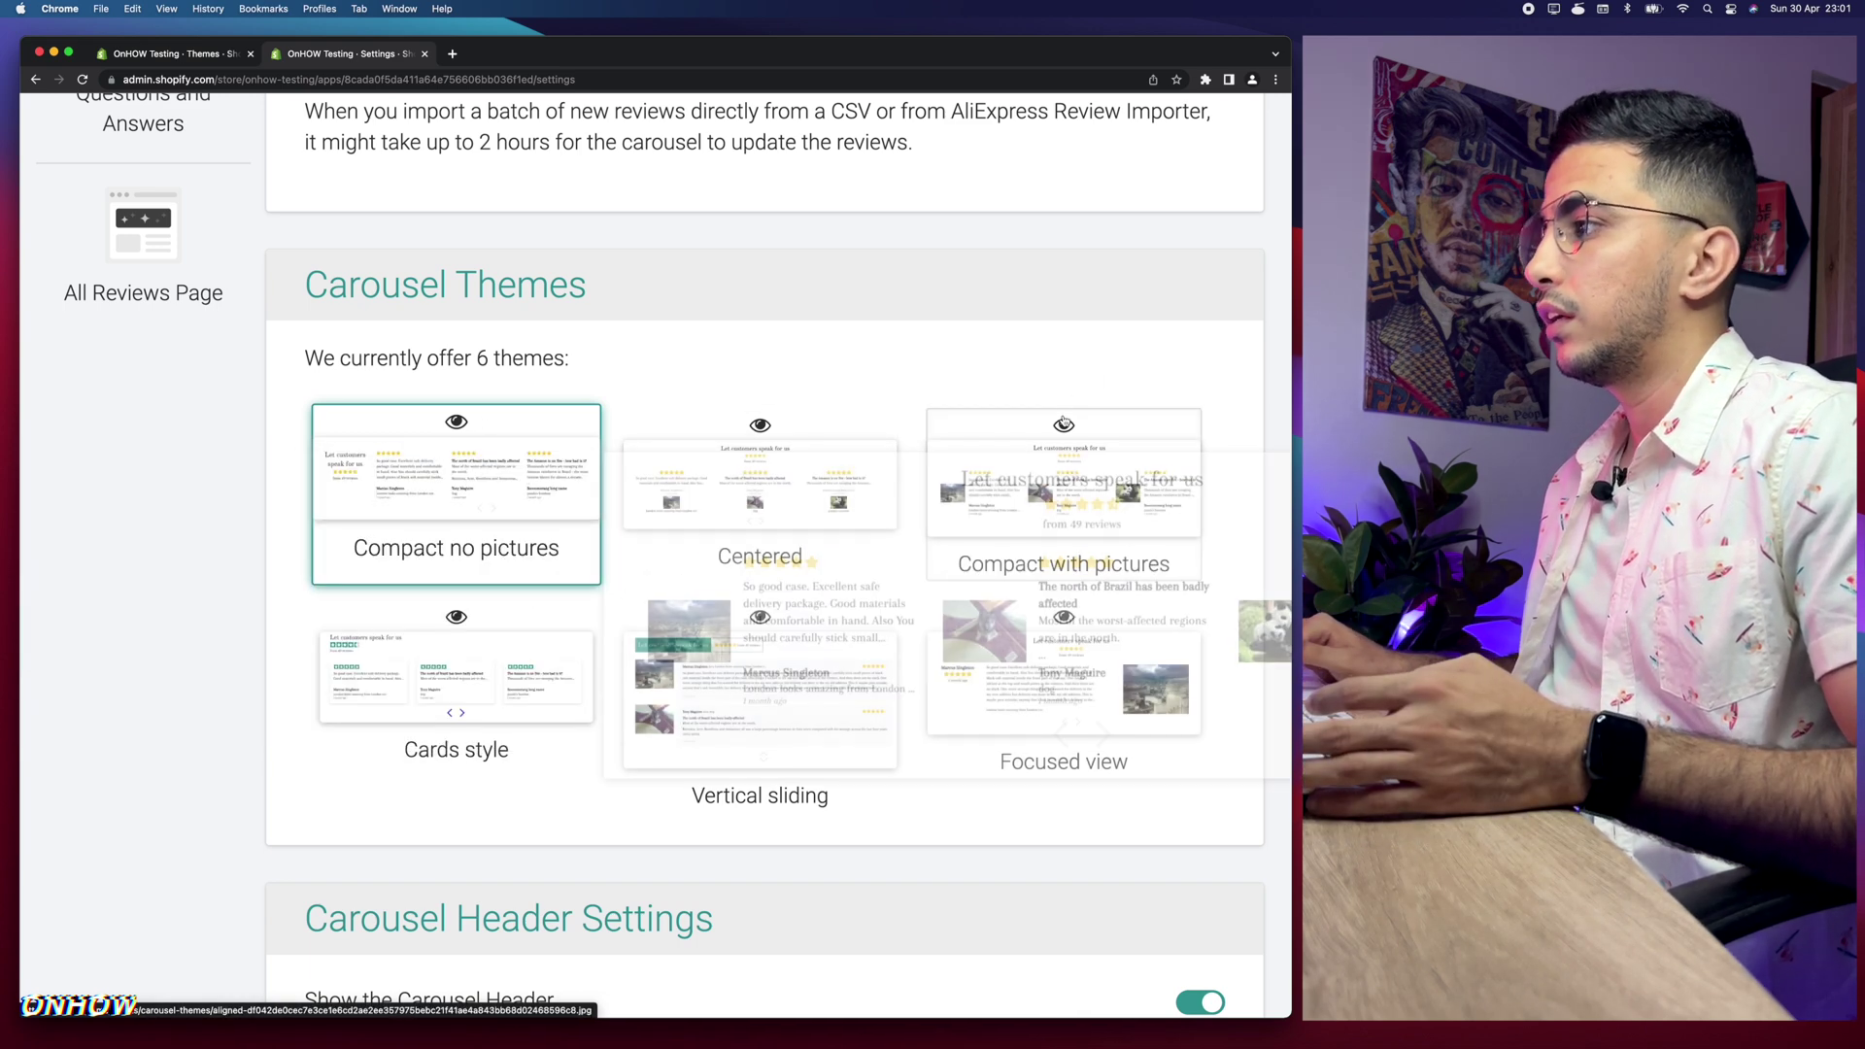
mouse_move(430, 629)
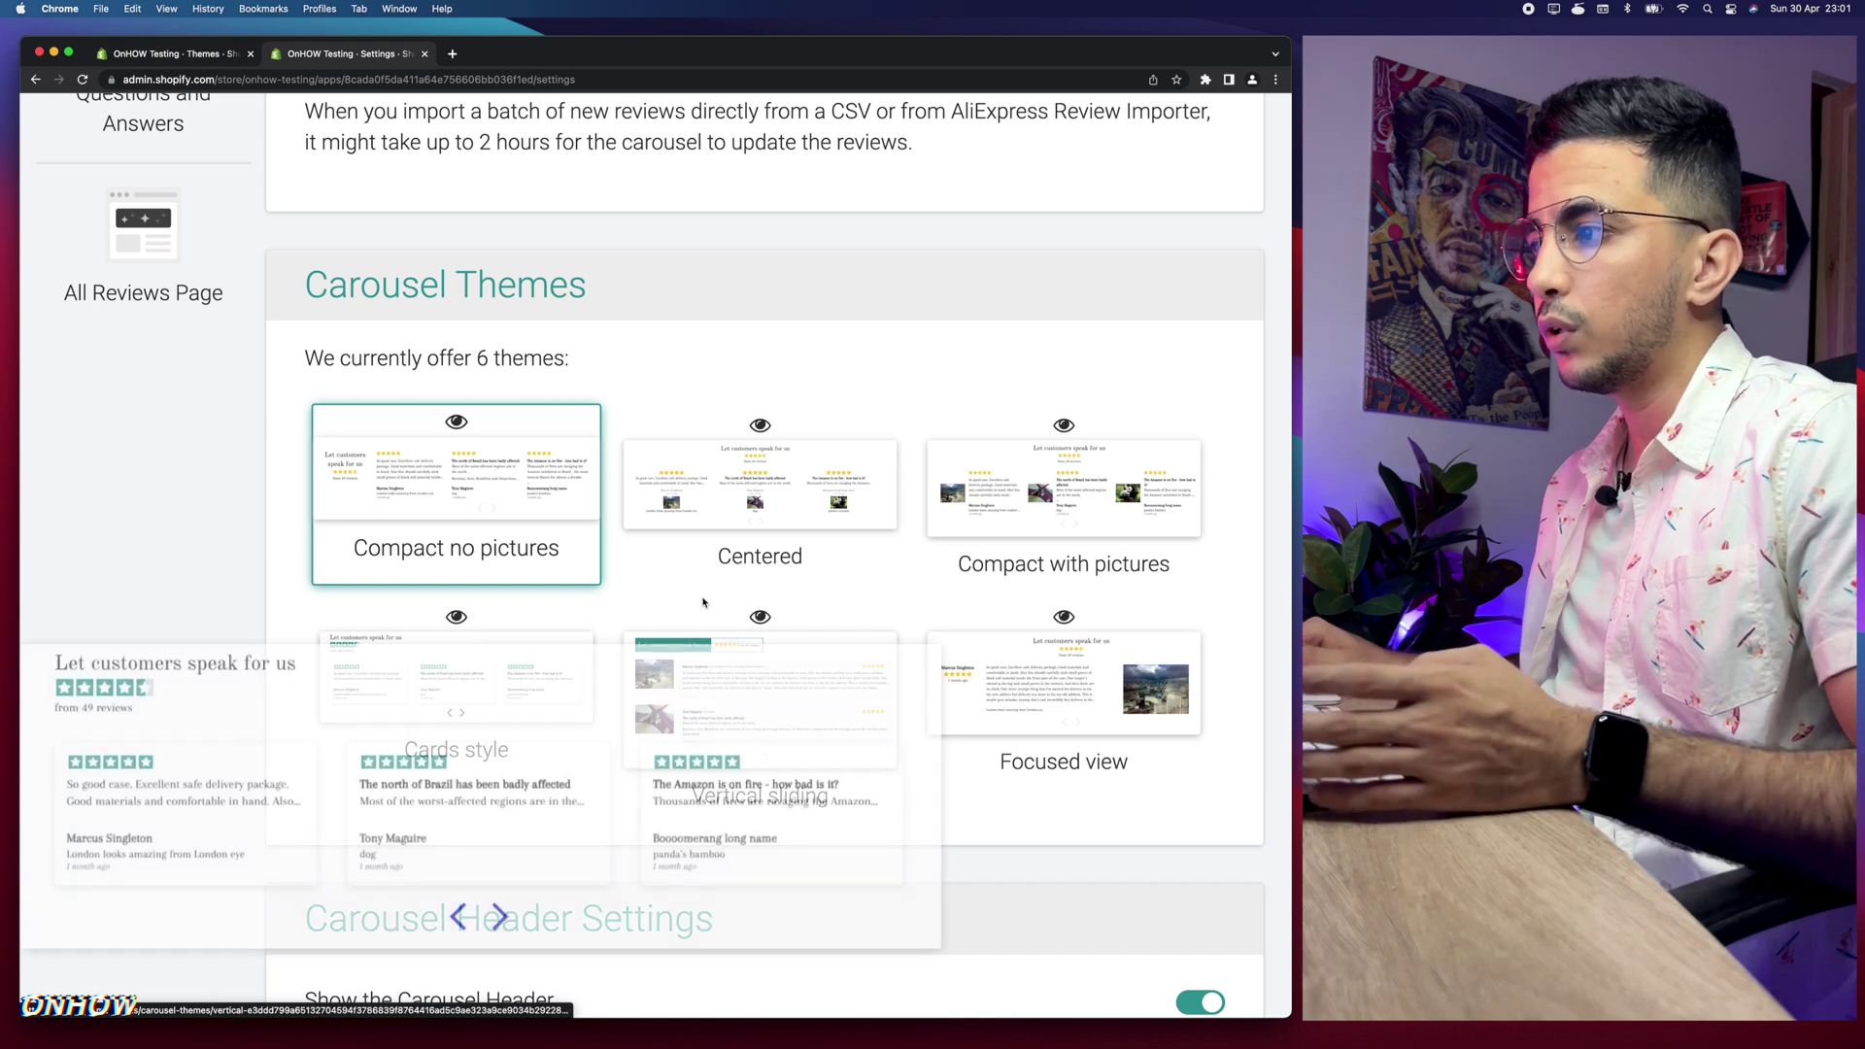
mouse_move(1080, 629)
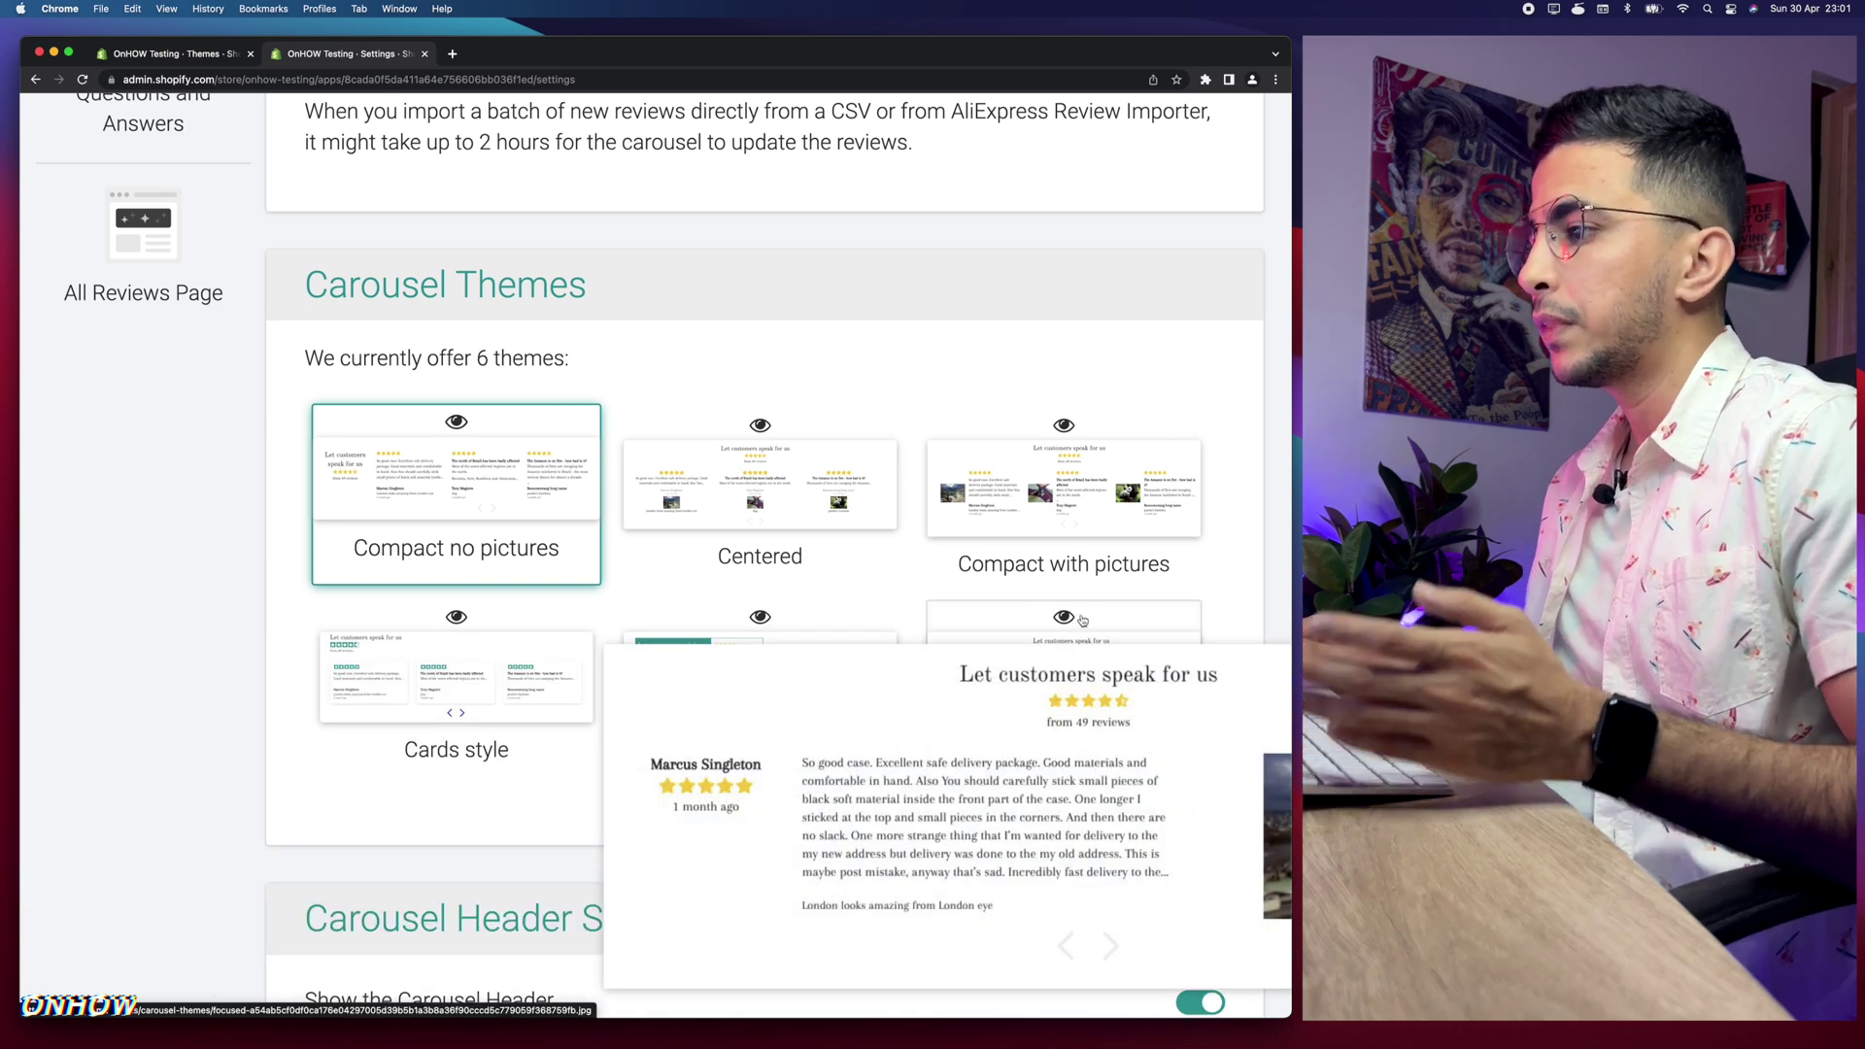
left_click(1064, 485)
scroll(1088, 483, "right", 5)
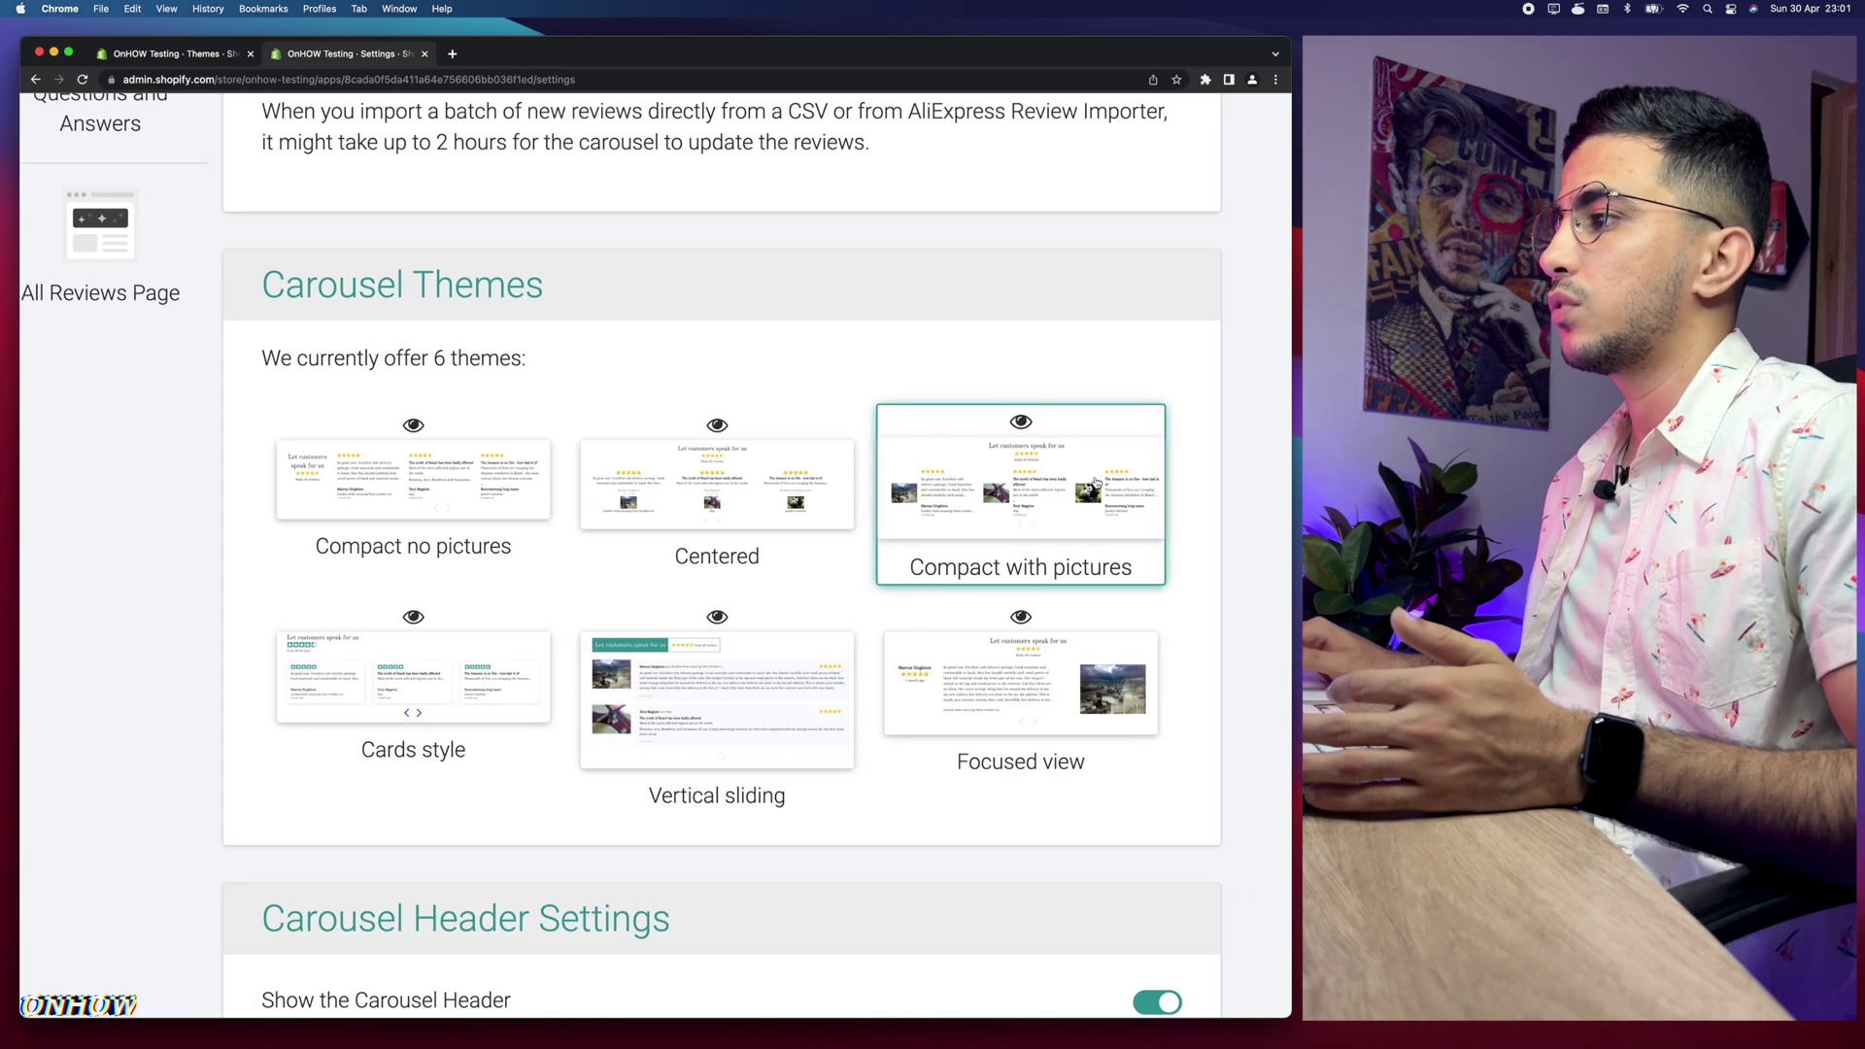
Preview the Compact with pictures theme and compare it with the carousel header settings
mouse_move(1029, 421)
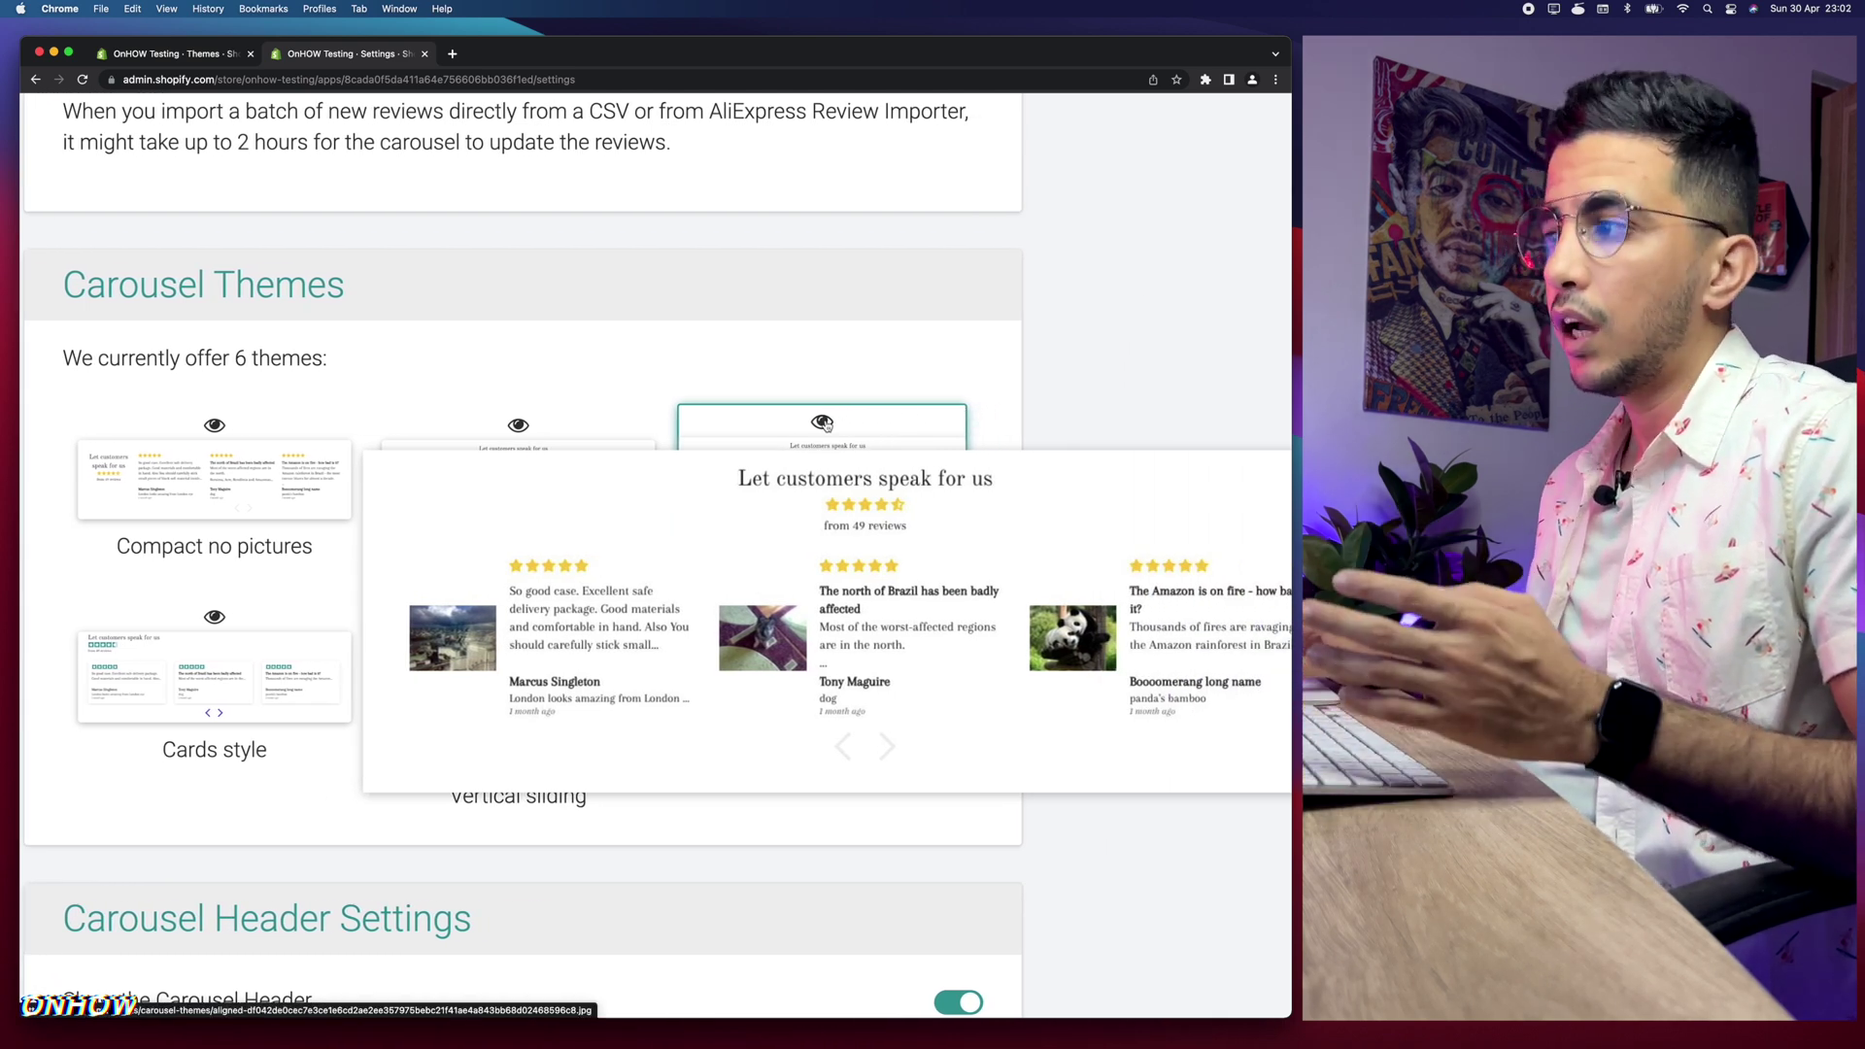
scroll(824, 425, "down", 5)
scroll(820, 421, "down", 3)
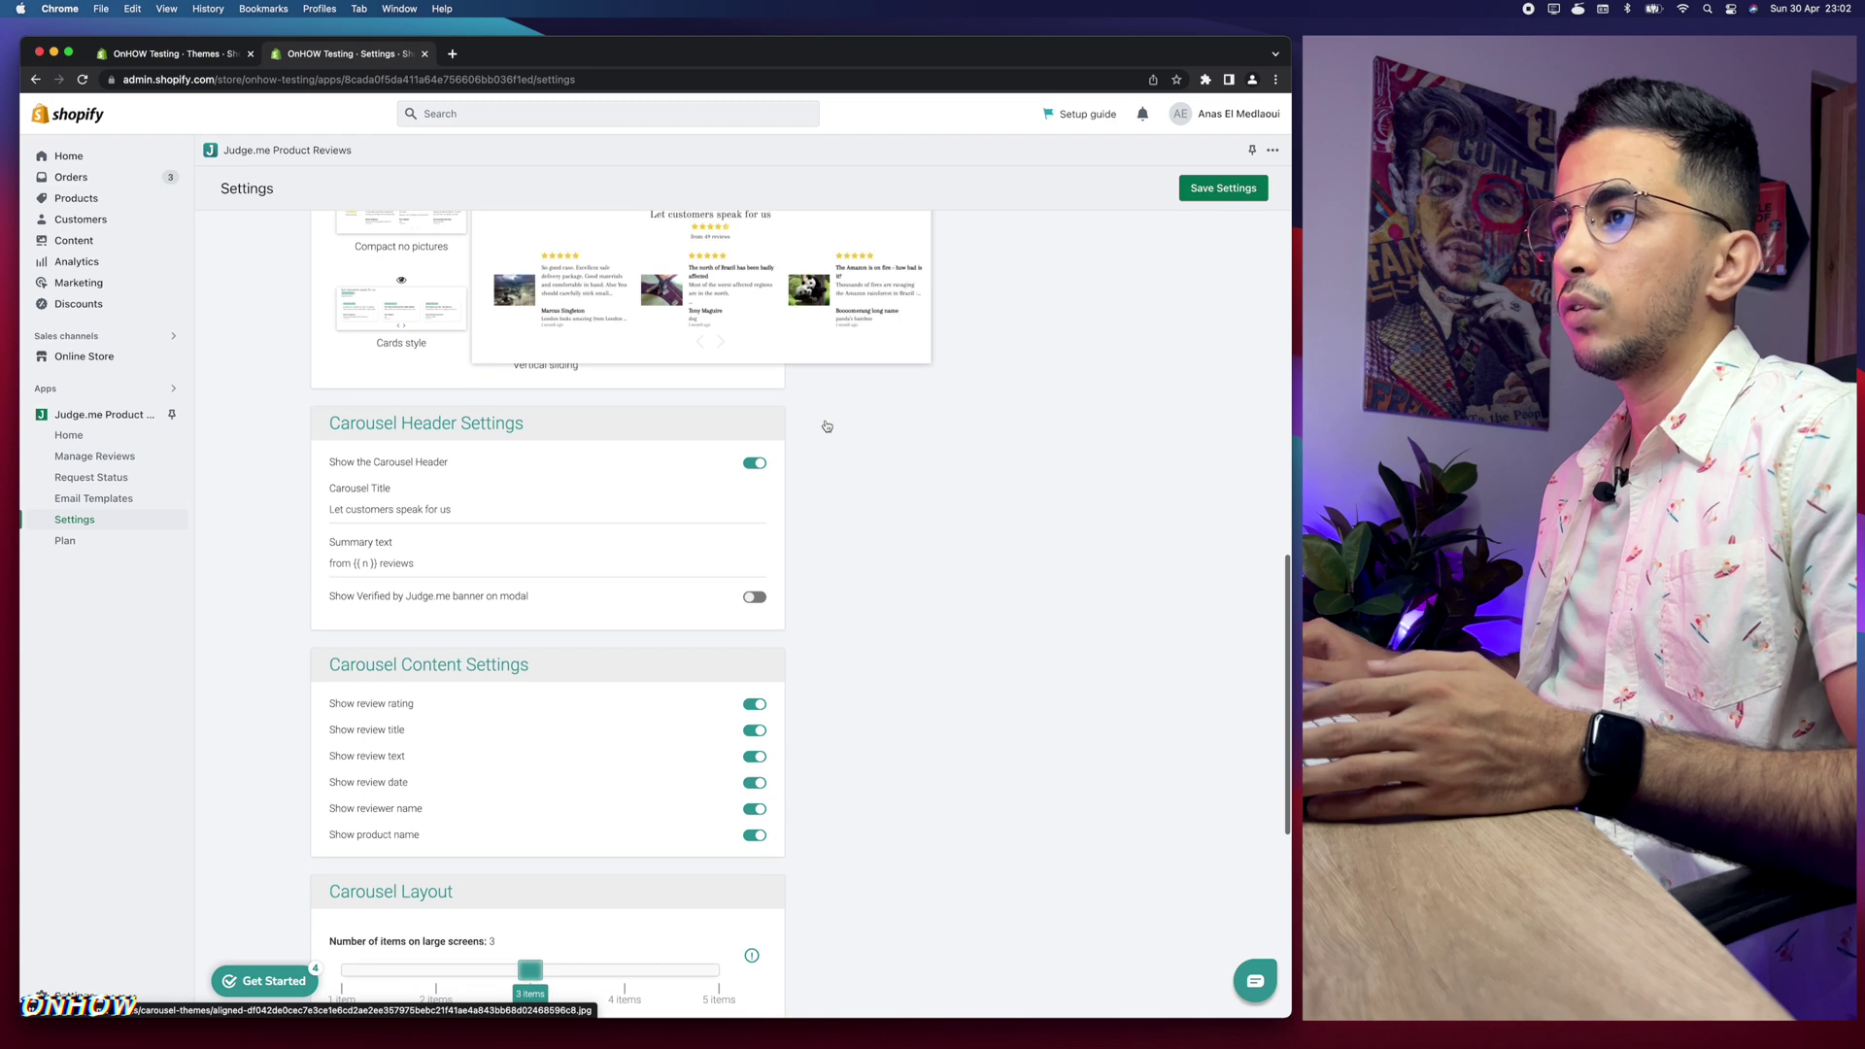
scroll(350, 473, "up", 5)
scroll(350, 473, "down", 3)
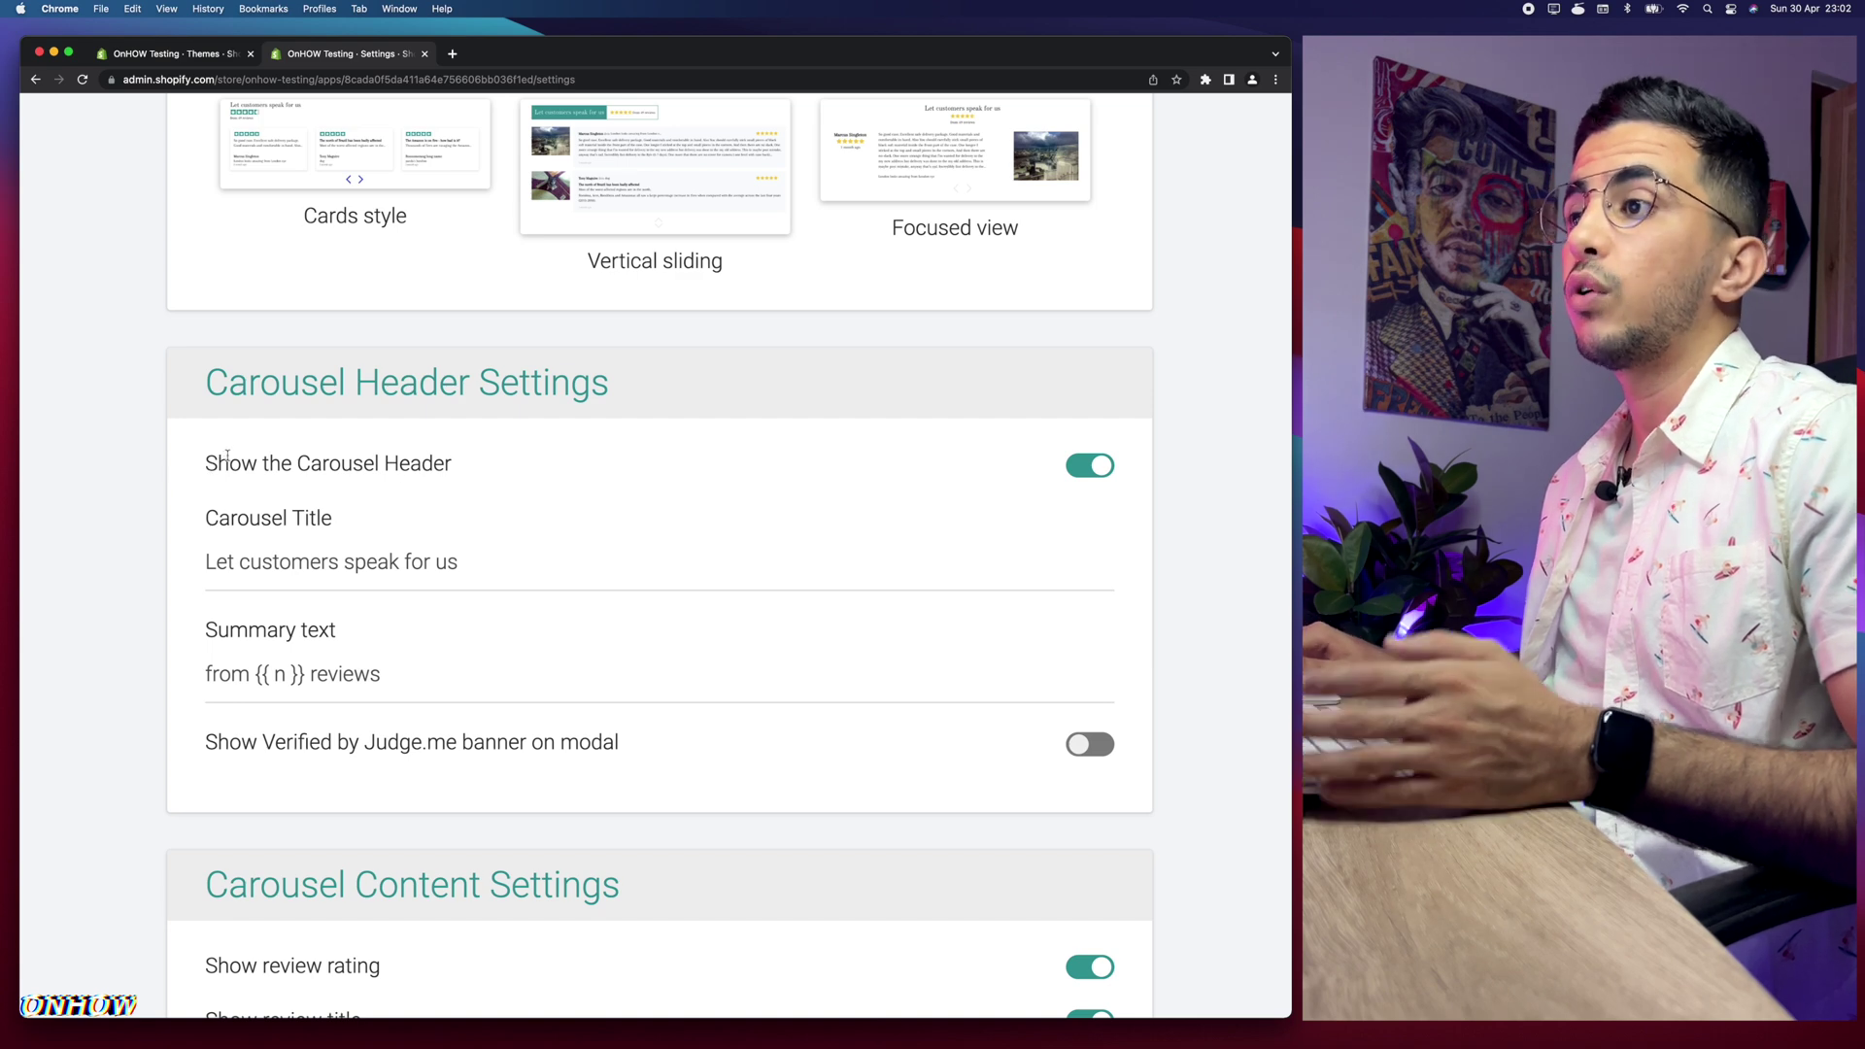
scroll(632, 490, "down", 3)
scroll(632, 486, "up", 3)
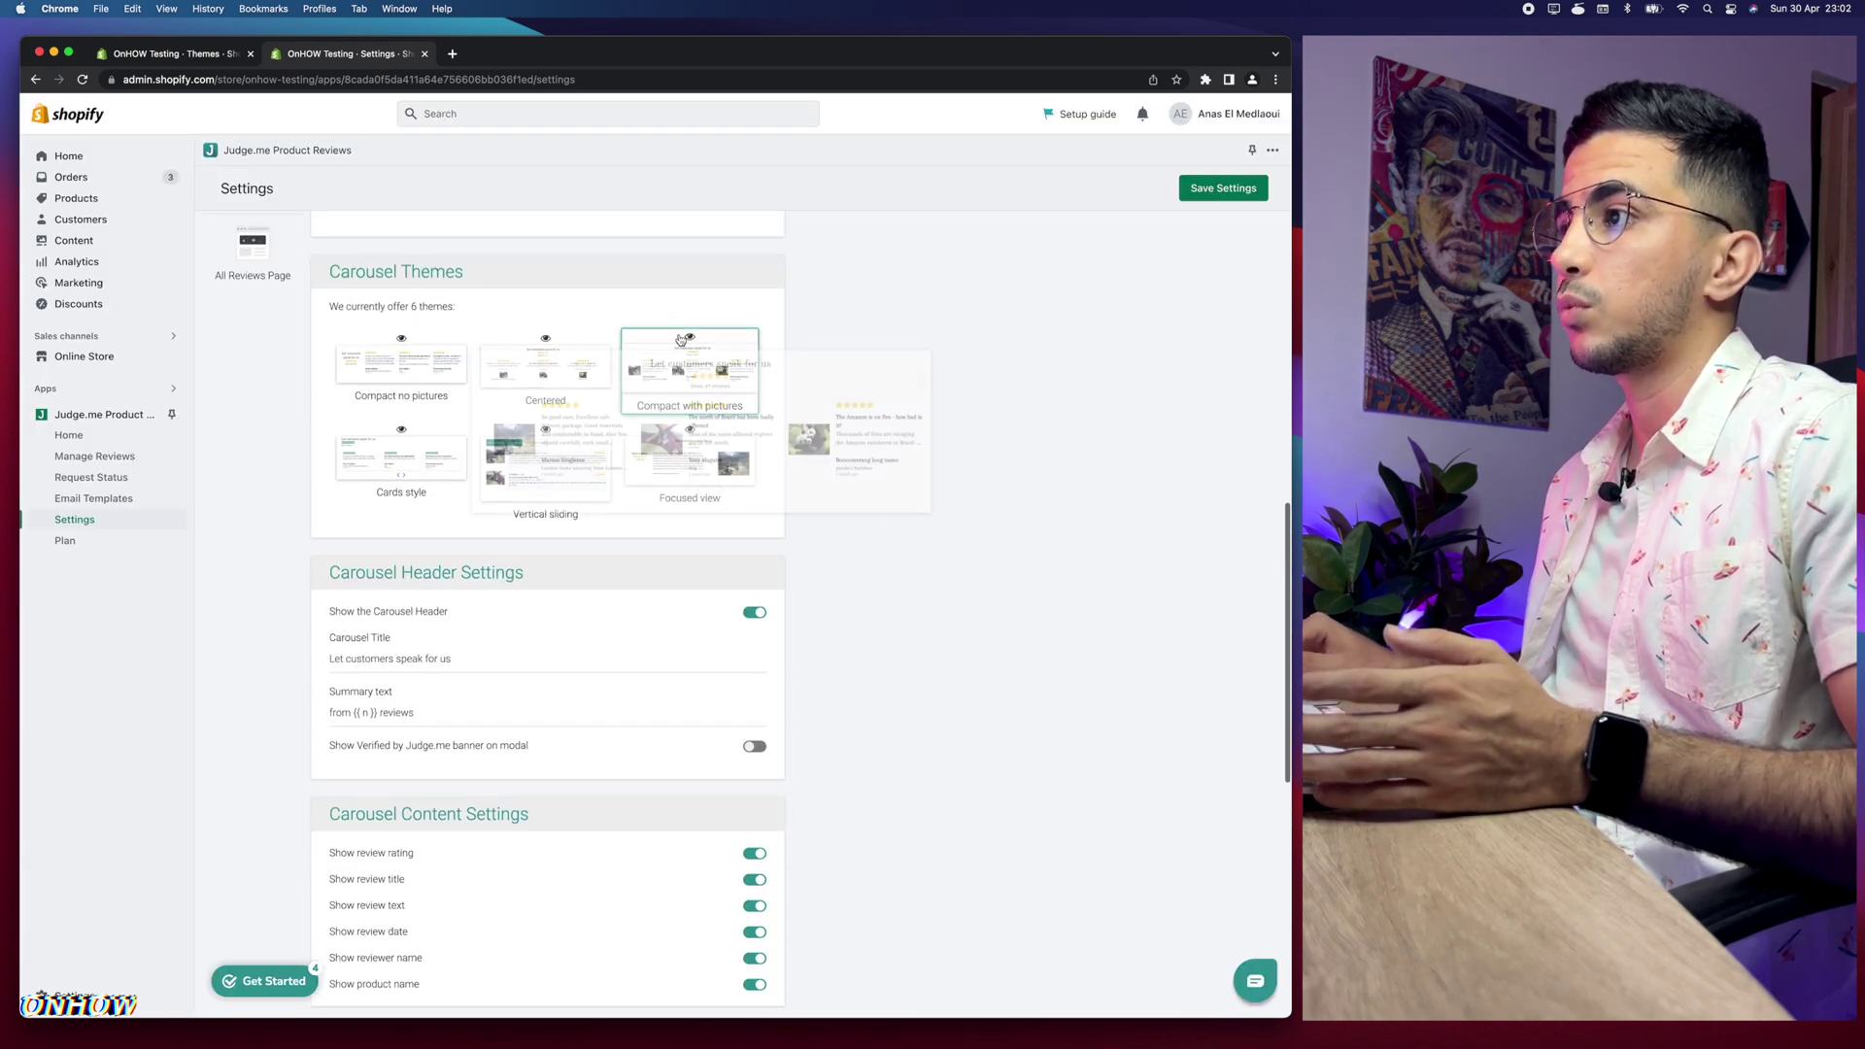
mouse_move(680, 339)
scroll(680, 339, "up", 5)
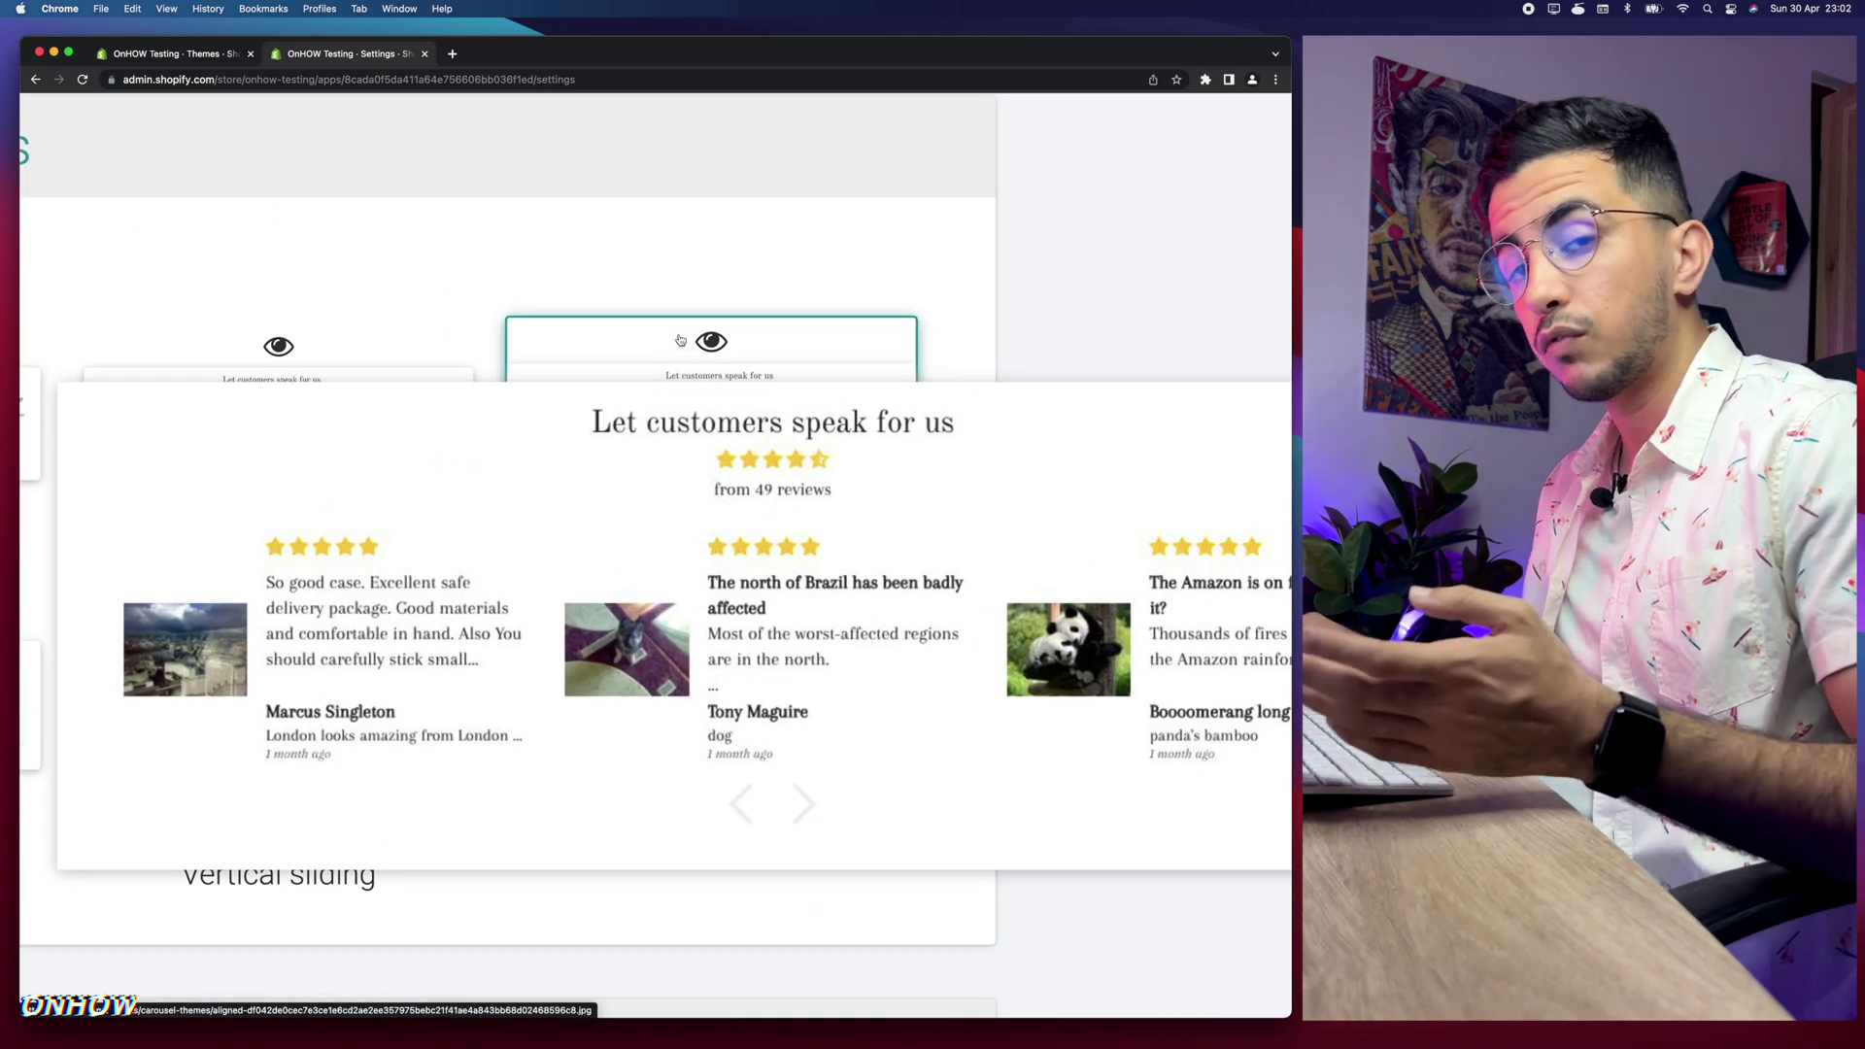
scroll(680, 339, "down", 5)
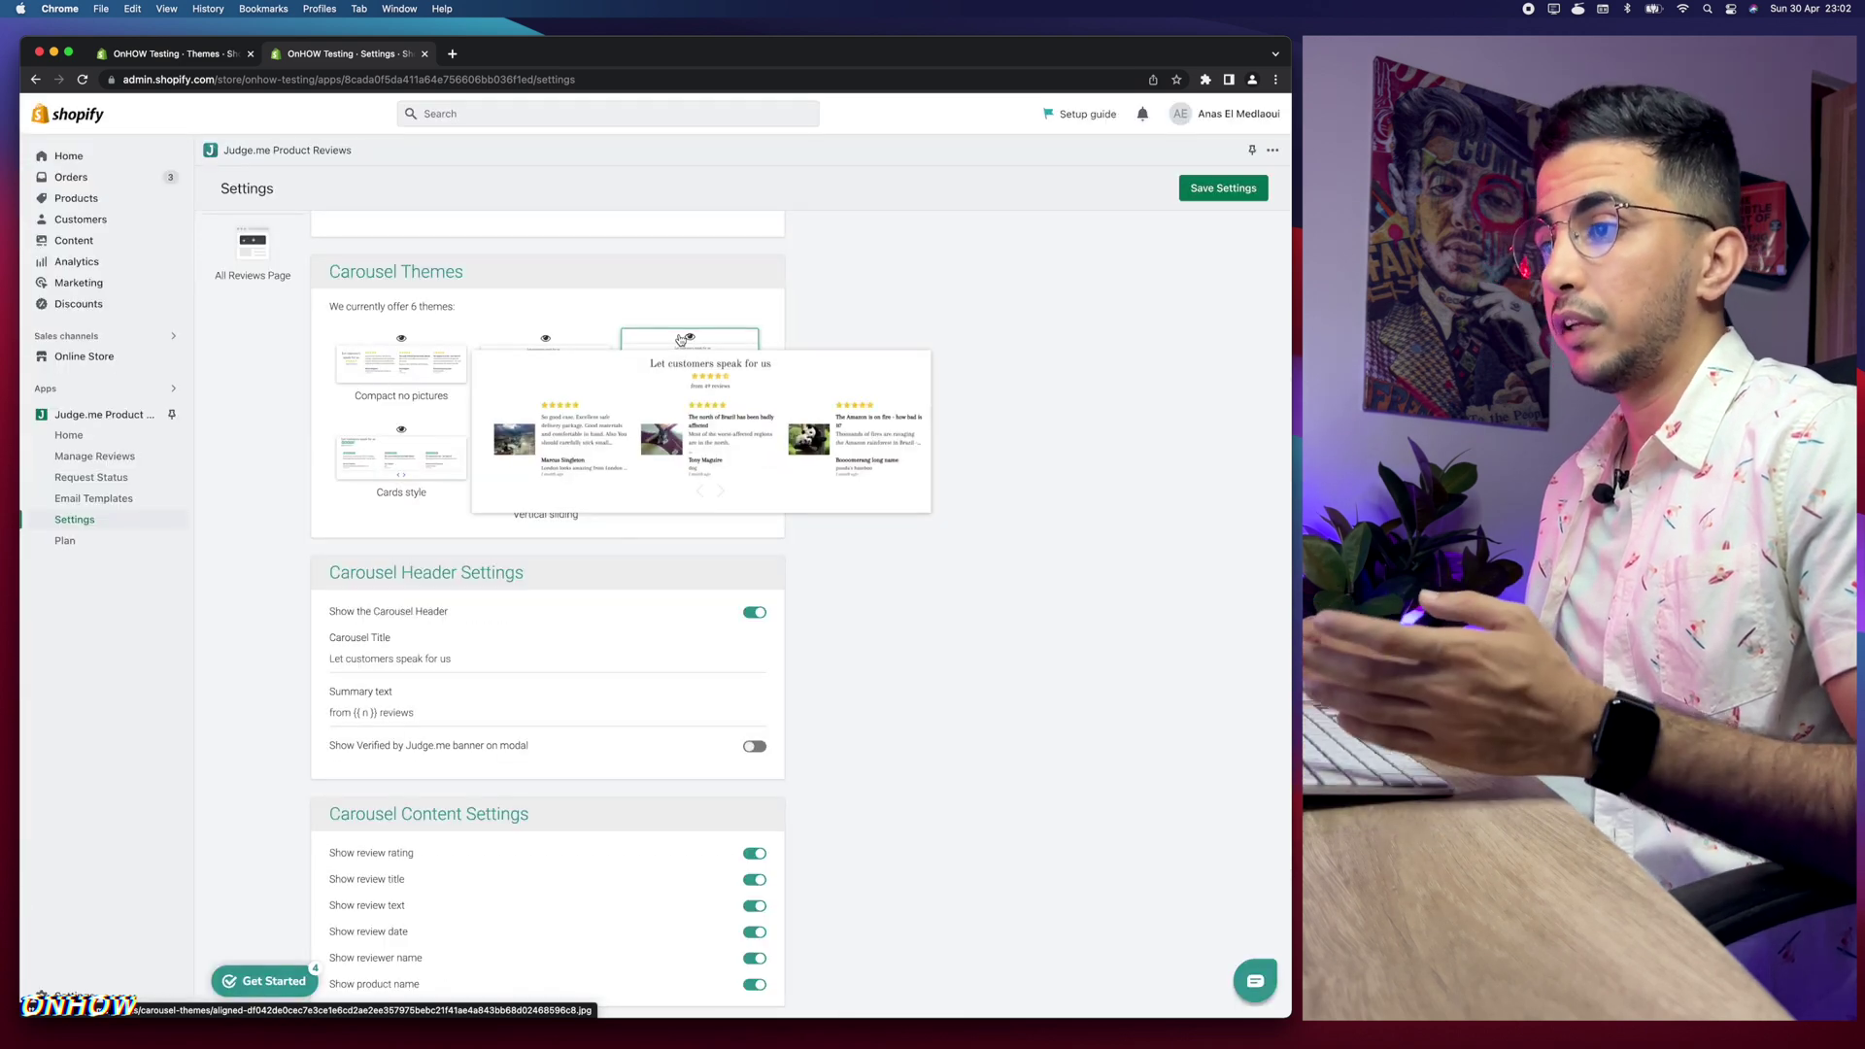
Try hiding the carousel header, show it again, and examine the carousel title and summary text
left_click(753, 614)
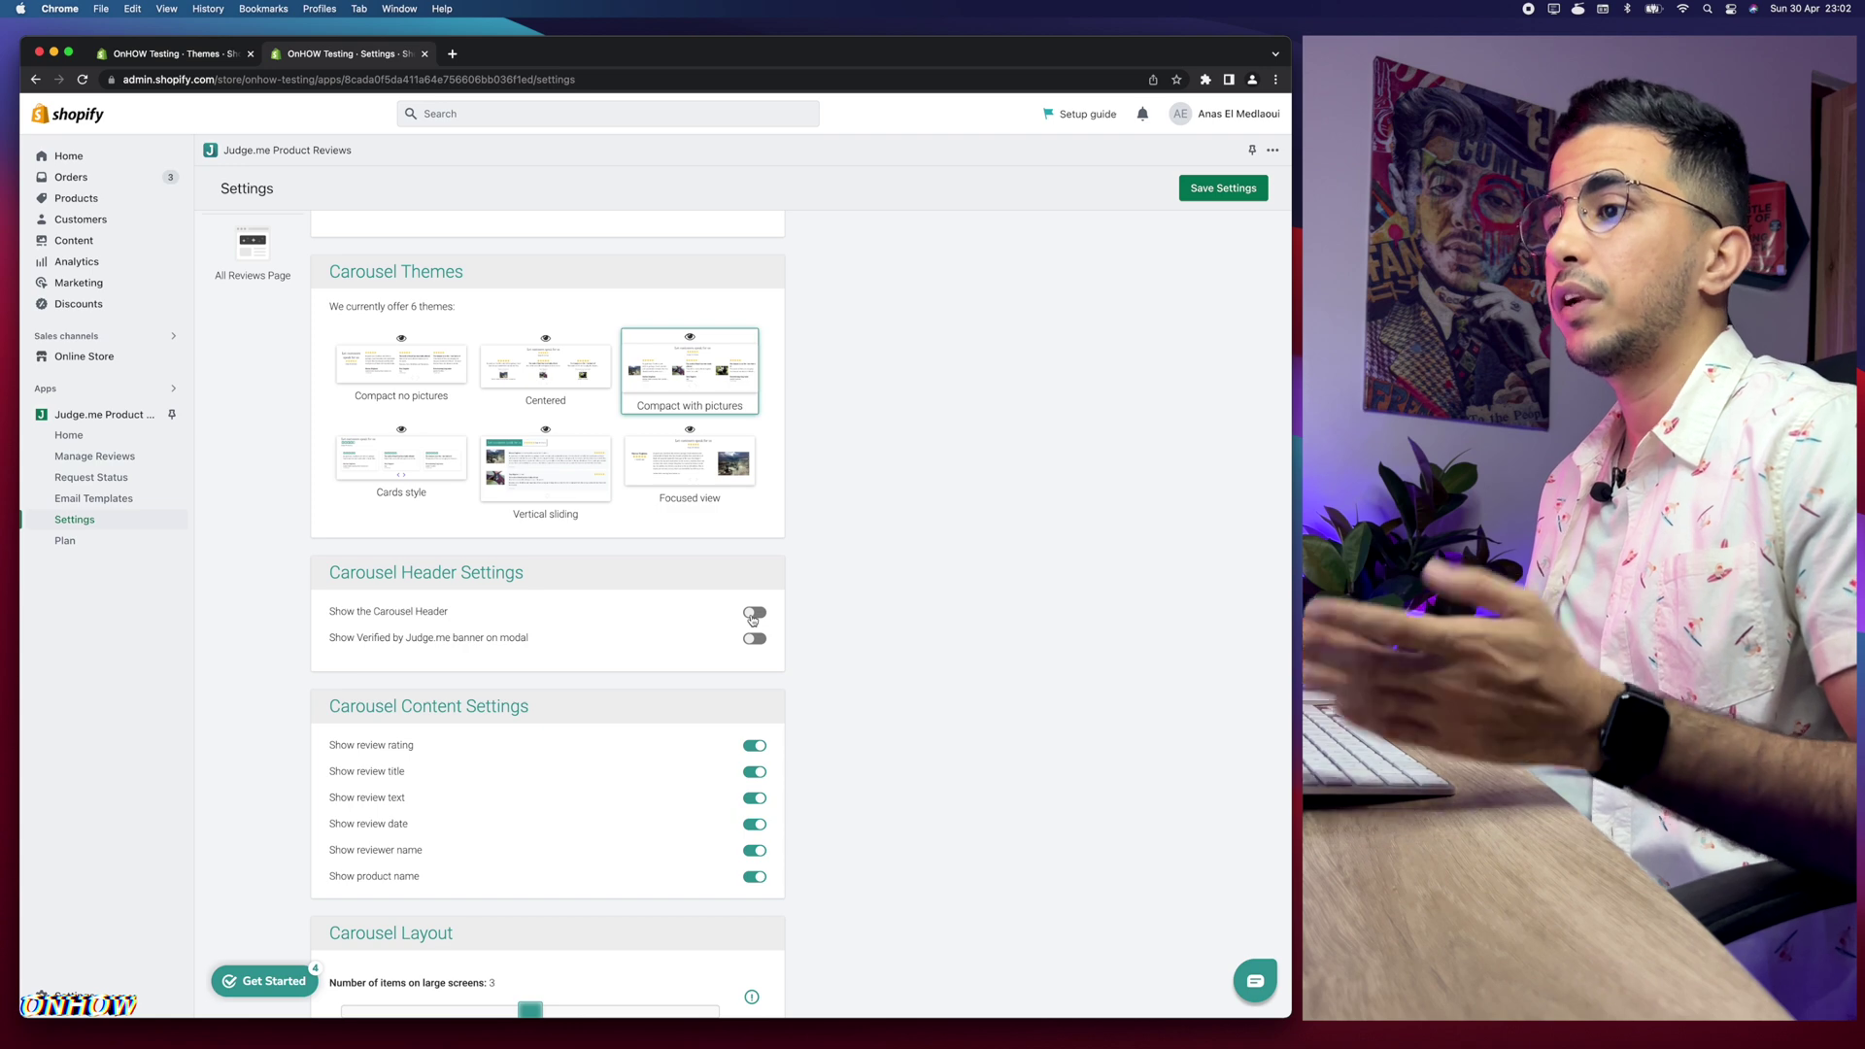
left_click(753, 614)
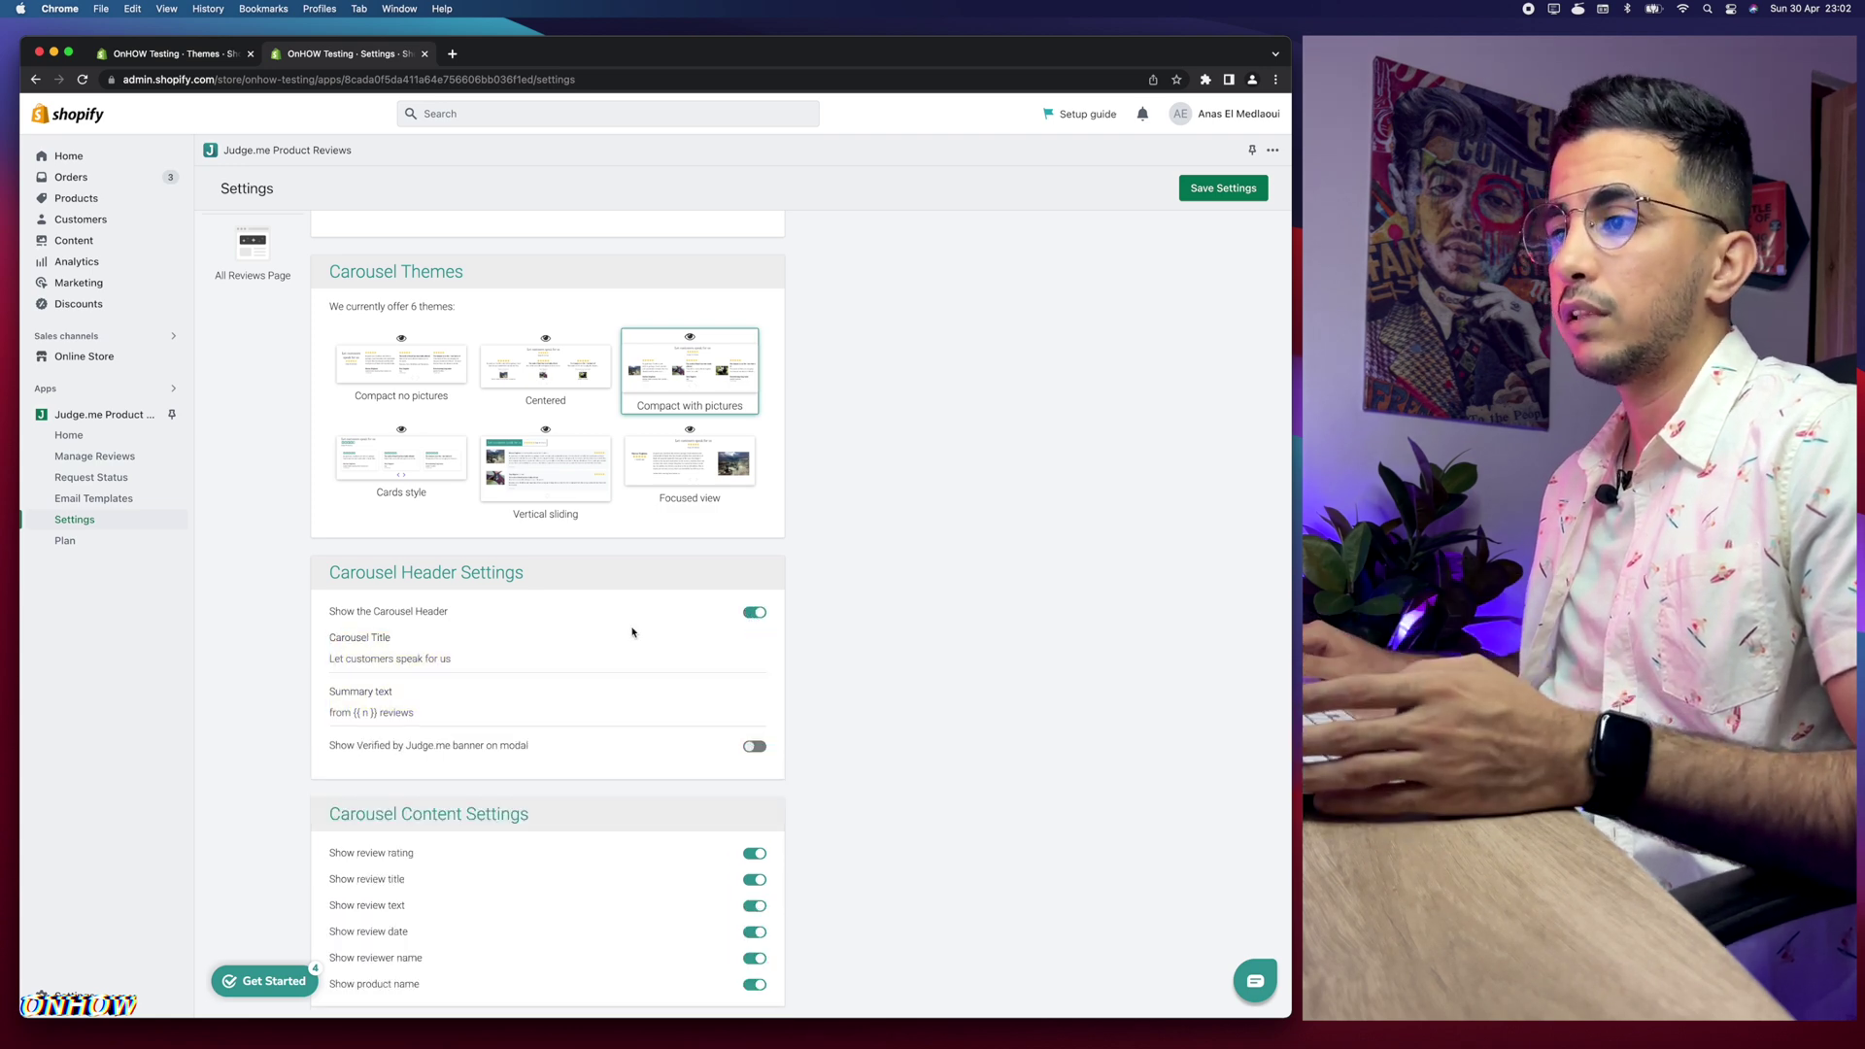
left_click_drag(454, 662, 312, 667)
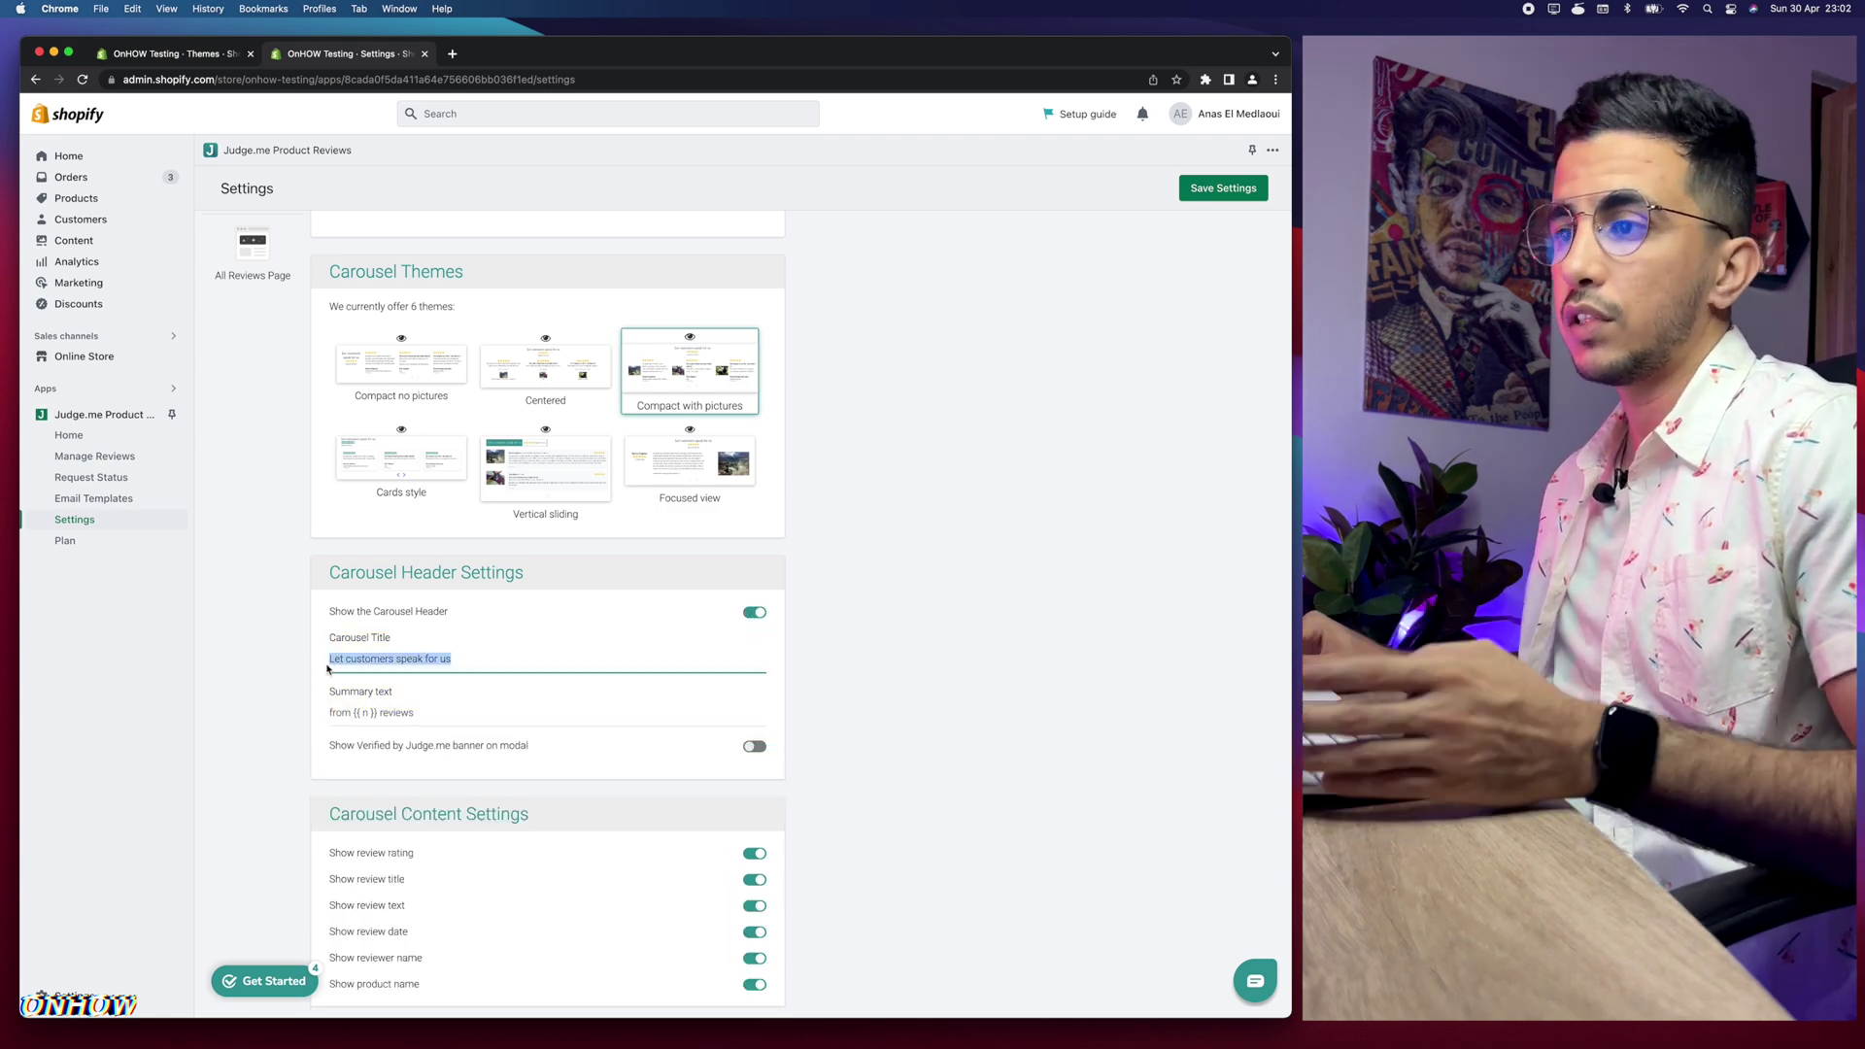
scroll(336, 666, "up", 3)
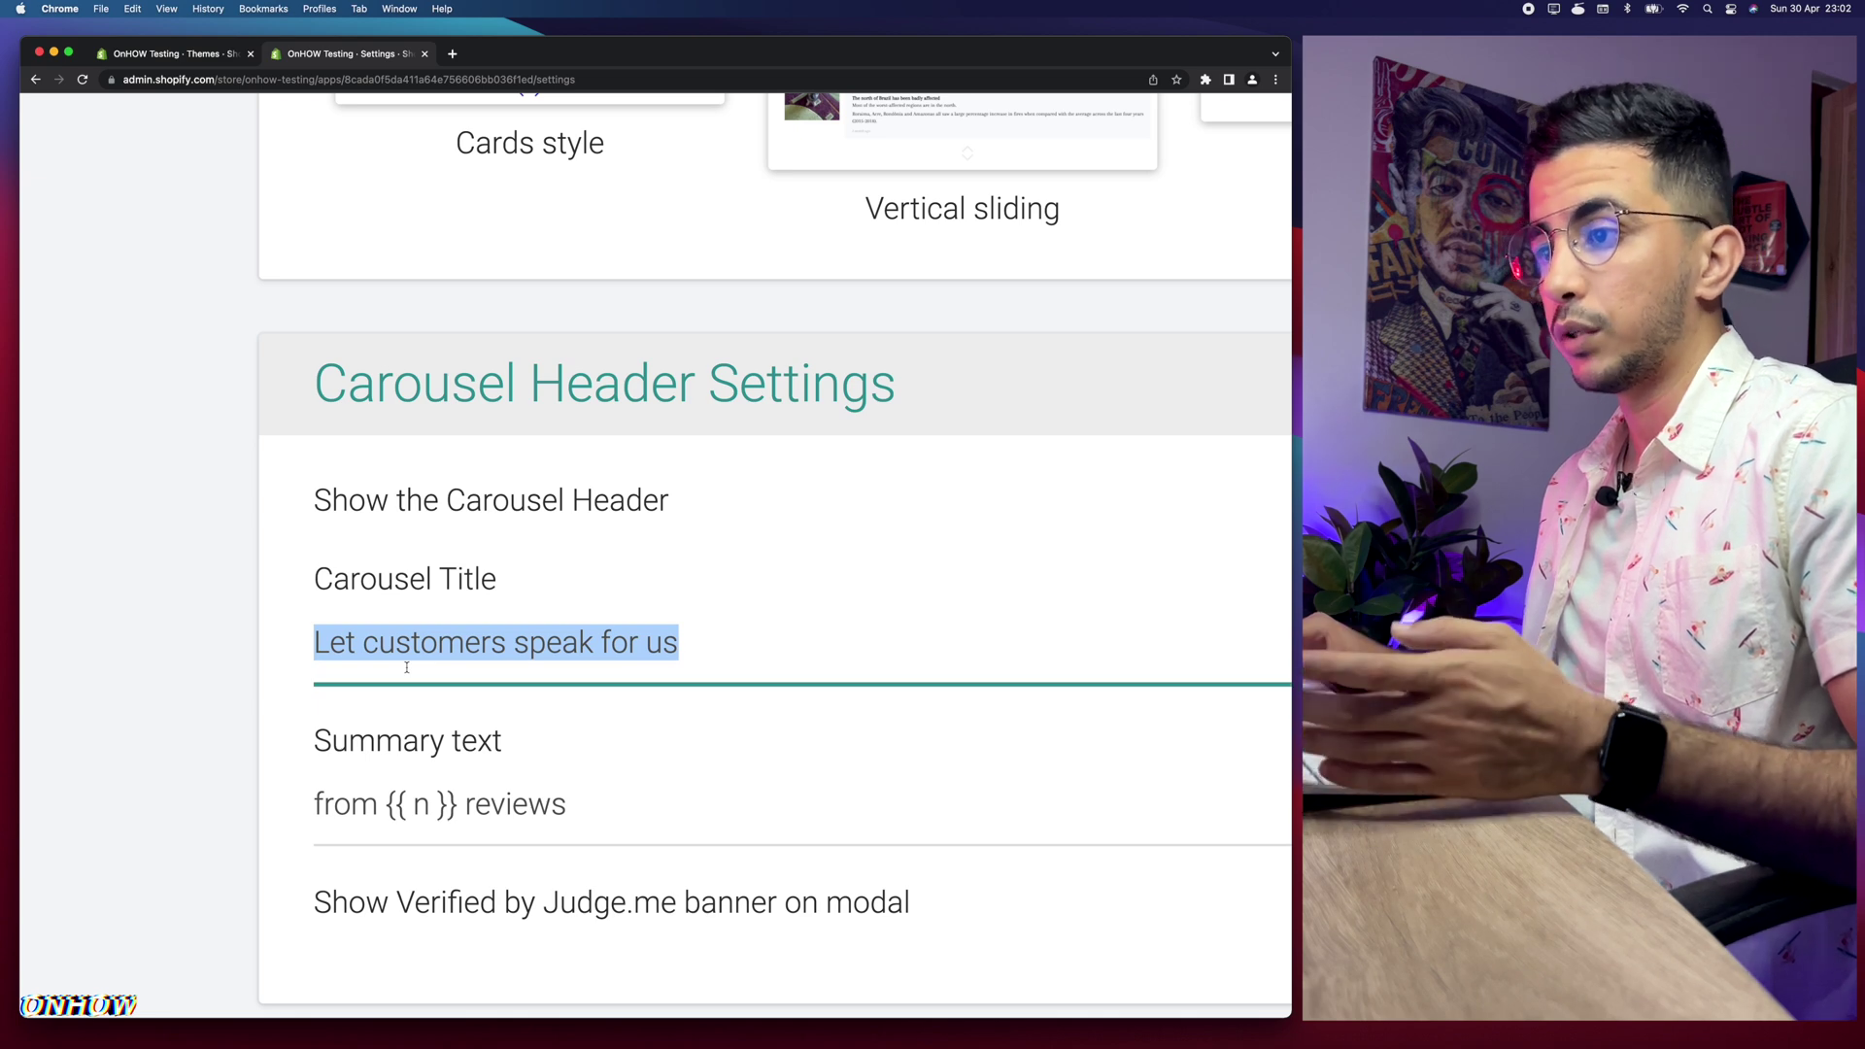
left_click(699, 643)
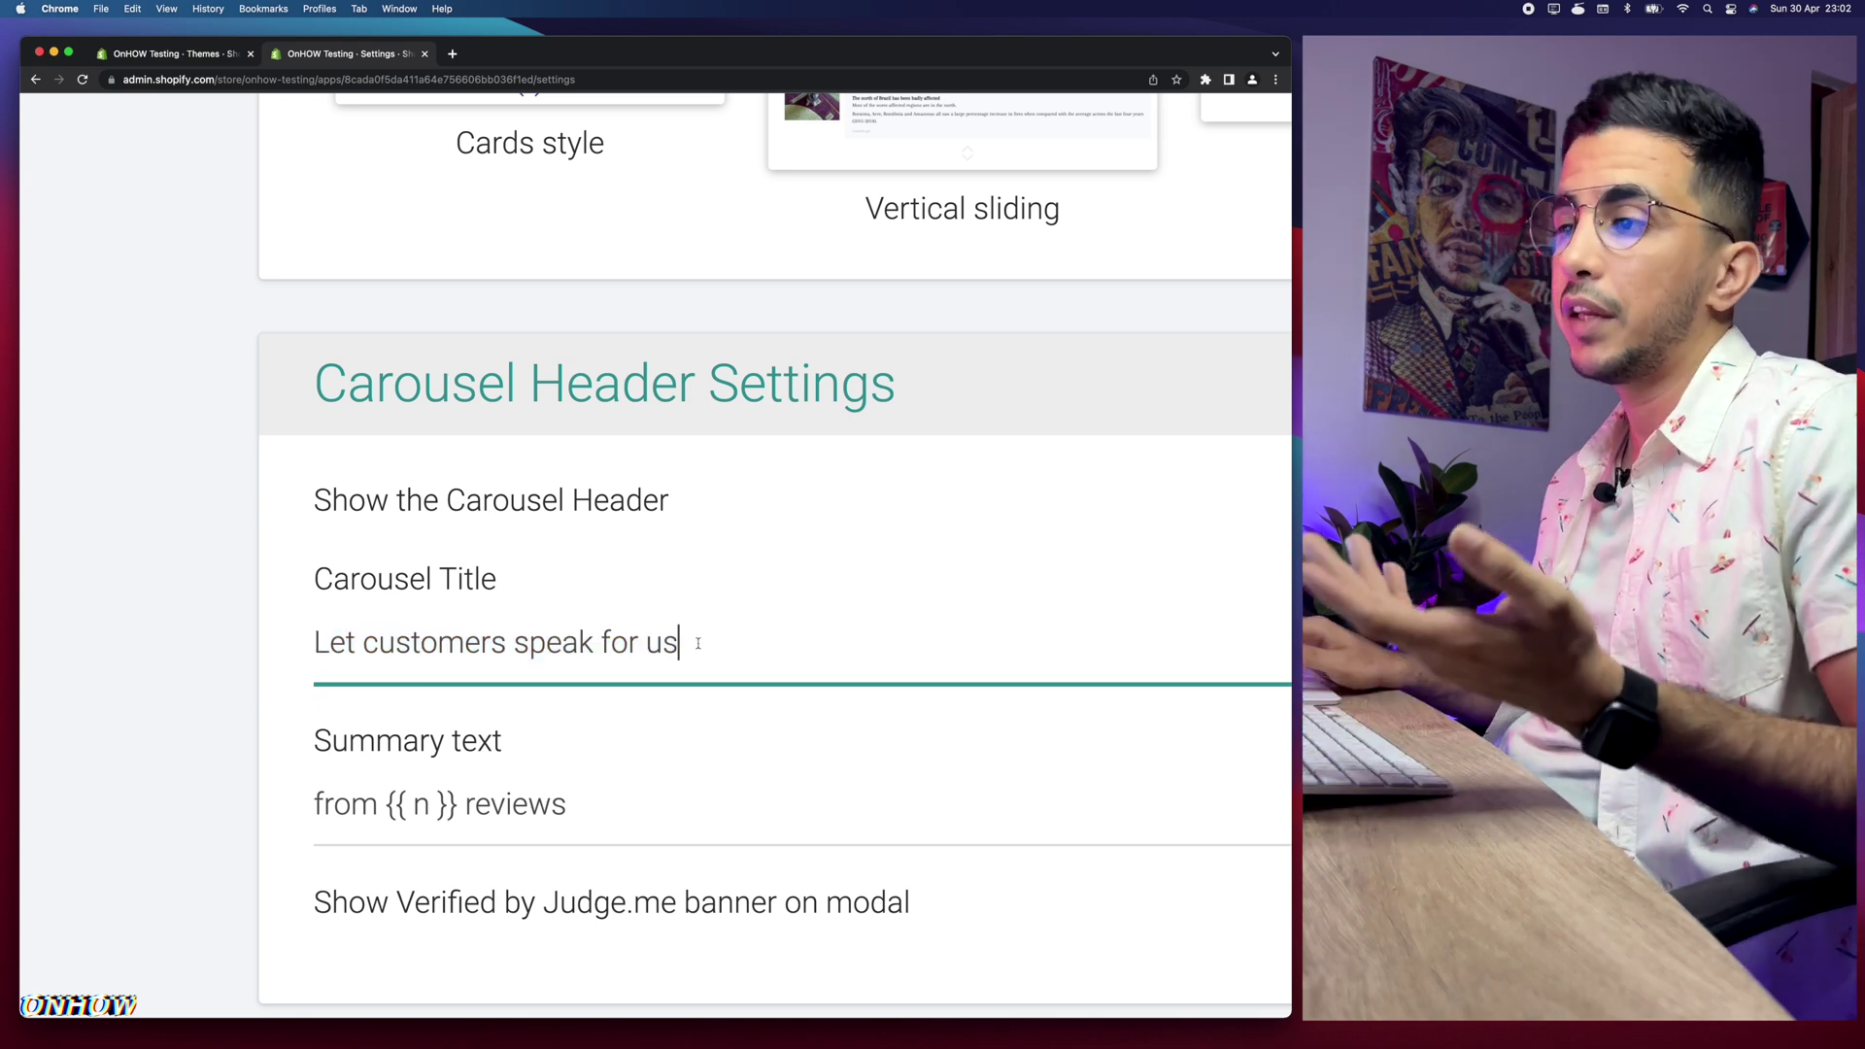
scroll(698, 643, "down", 2)
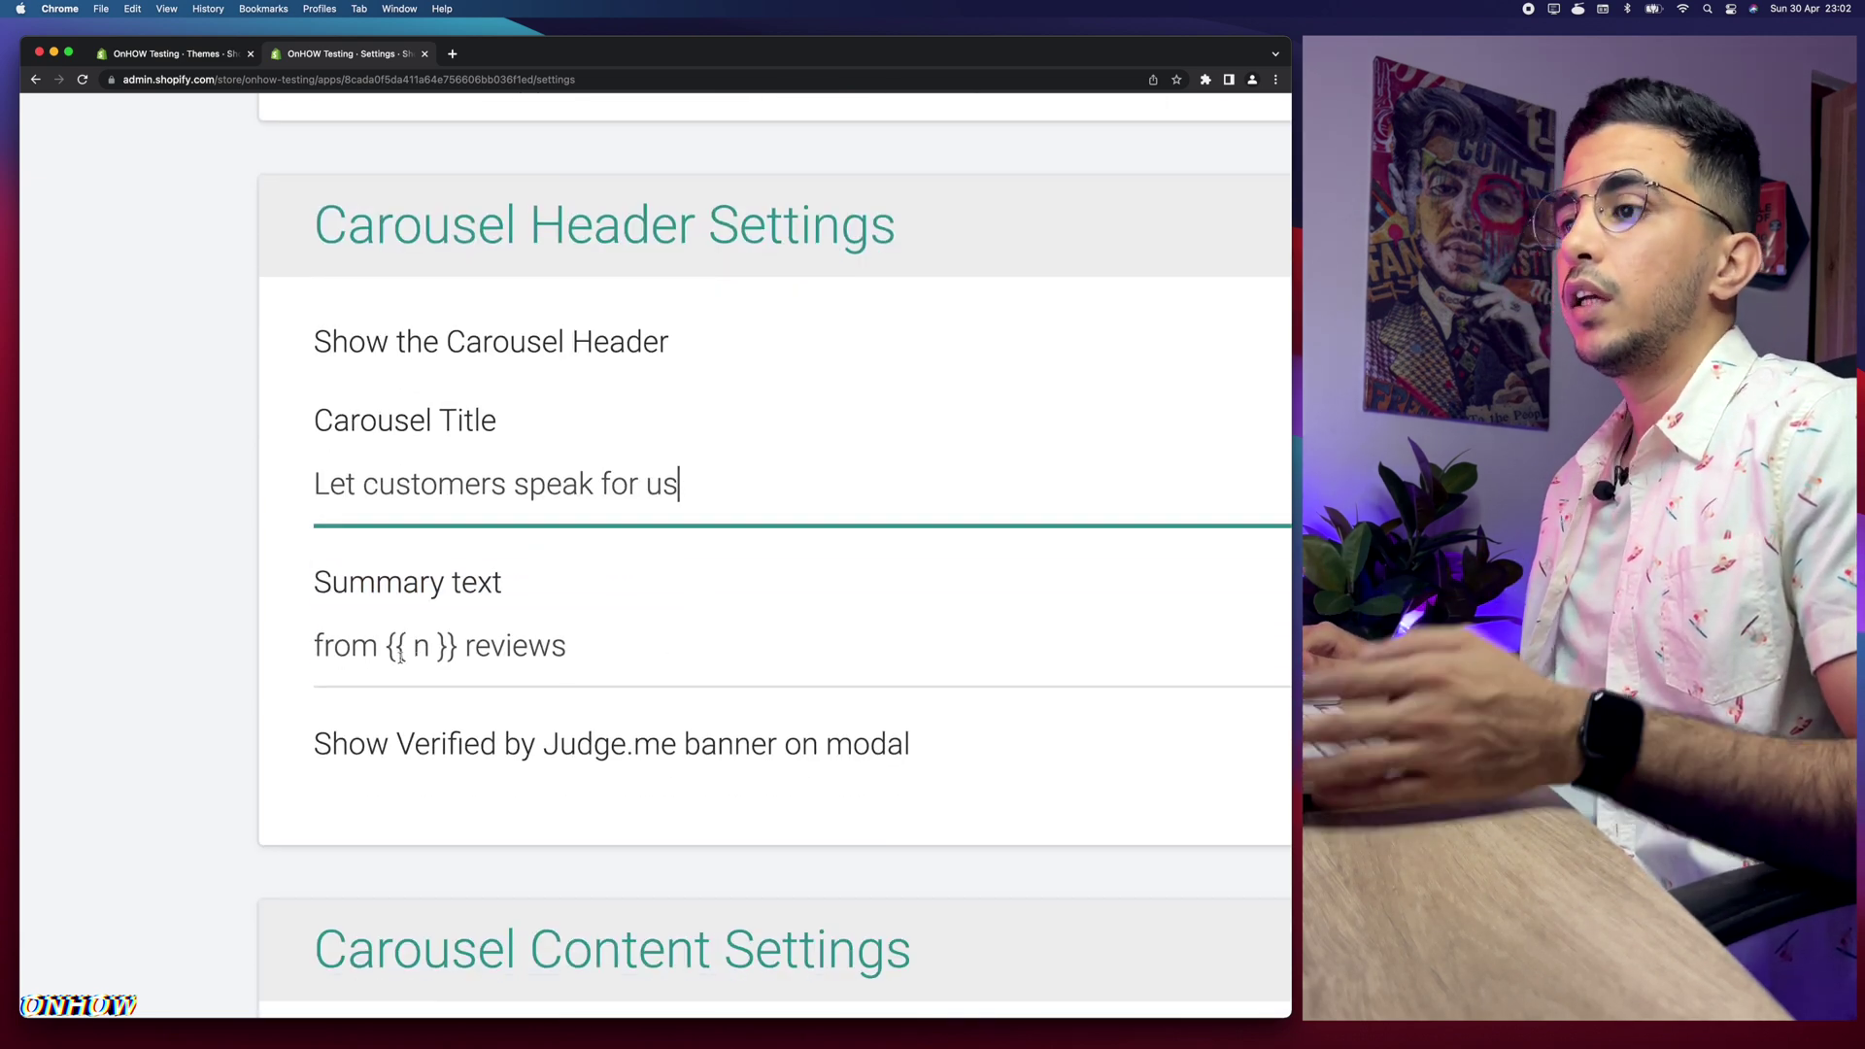
left_click_drag(413, 647, 428, 645)
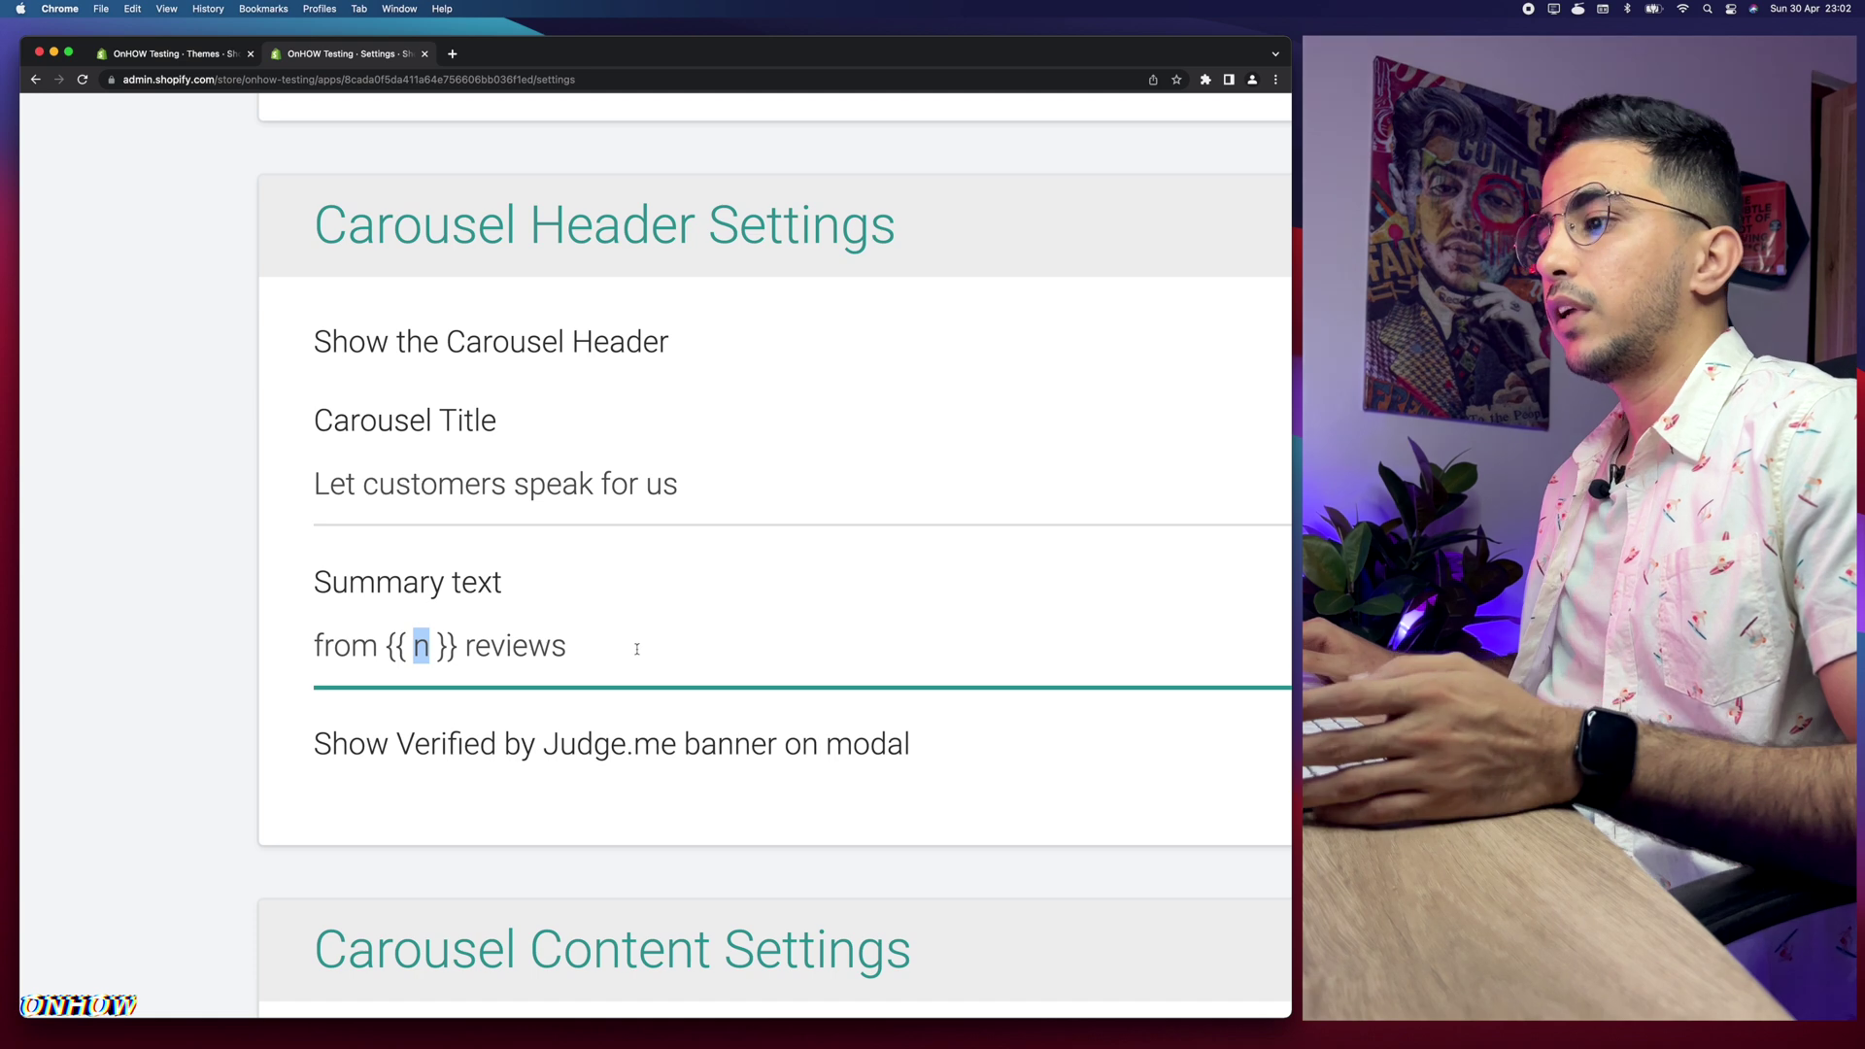
left_click(579, 647)
left_click_drag(578, 646, 245, 655)
left_click(758, 633)
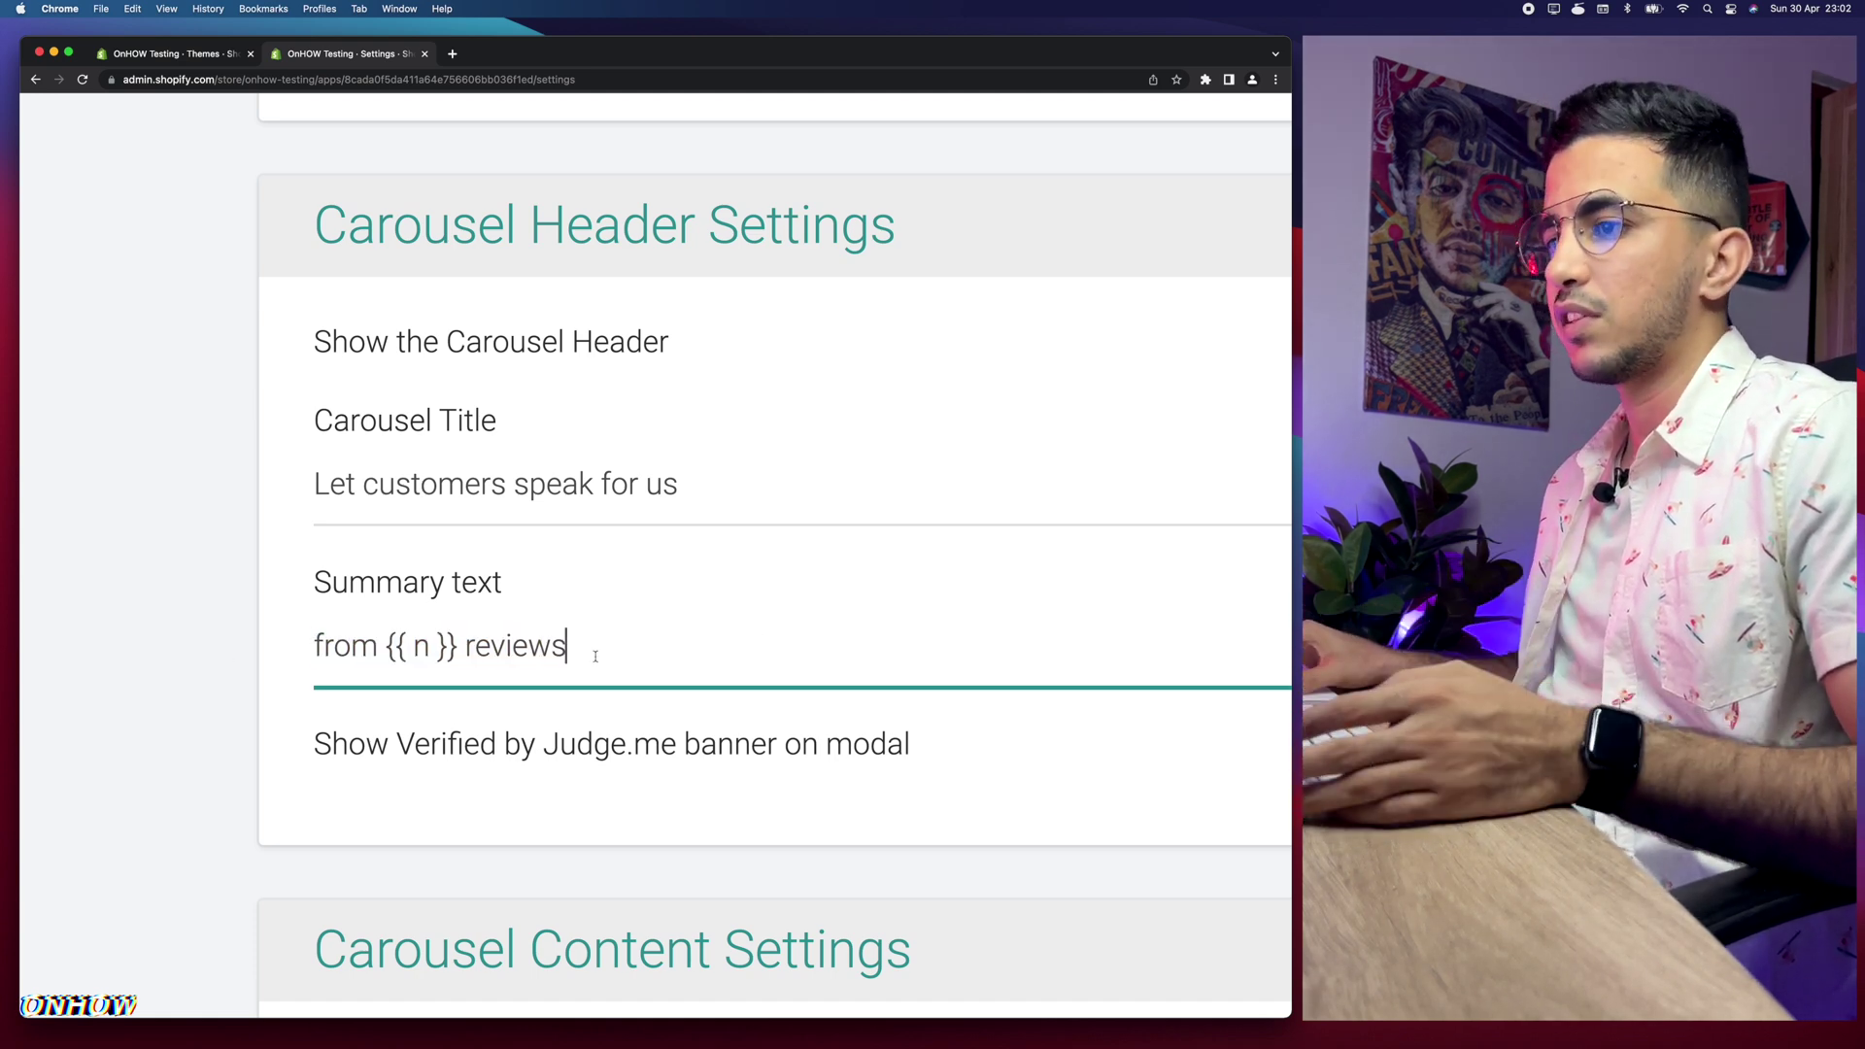
Examine the option for the Verified by Judge.me banner and check the selected theme's preview against it
key("super+minus")
key("super+minus")
left_click_drag(261, 707, 667, 721)
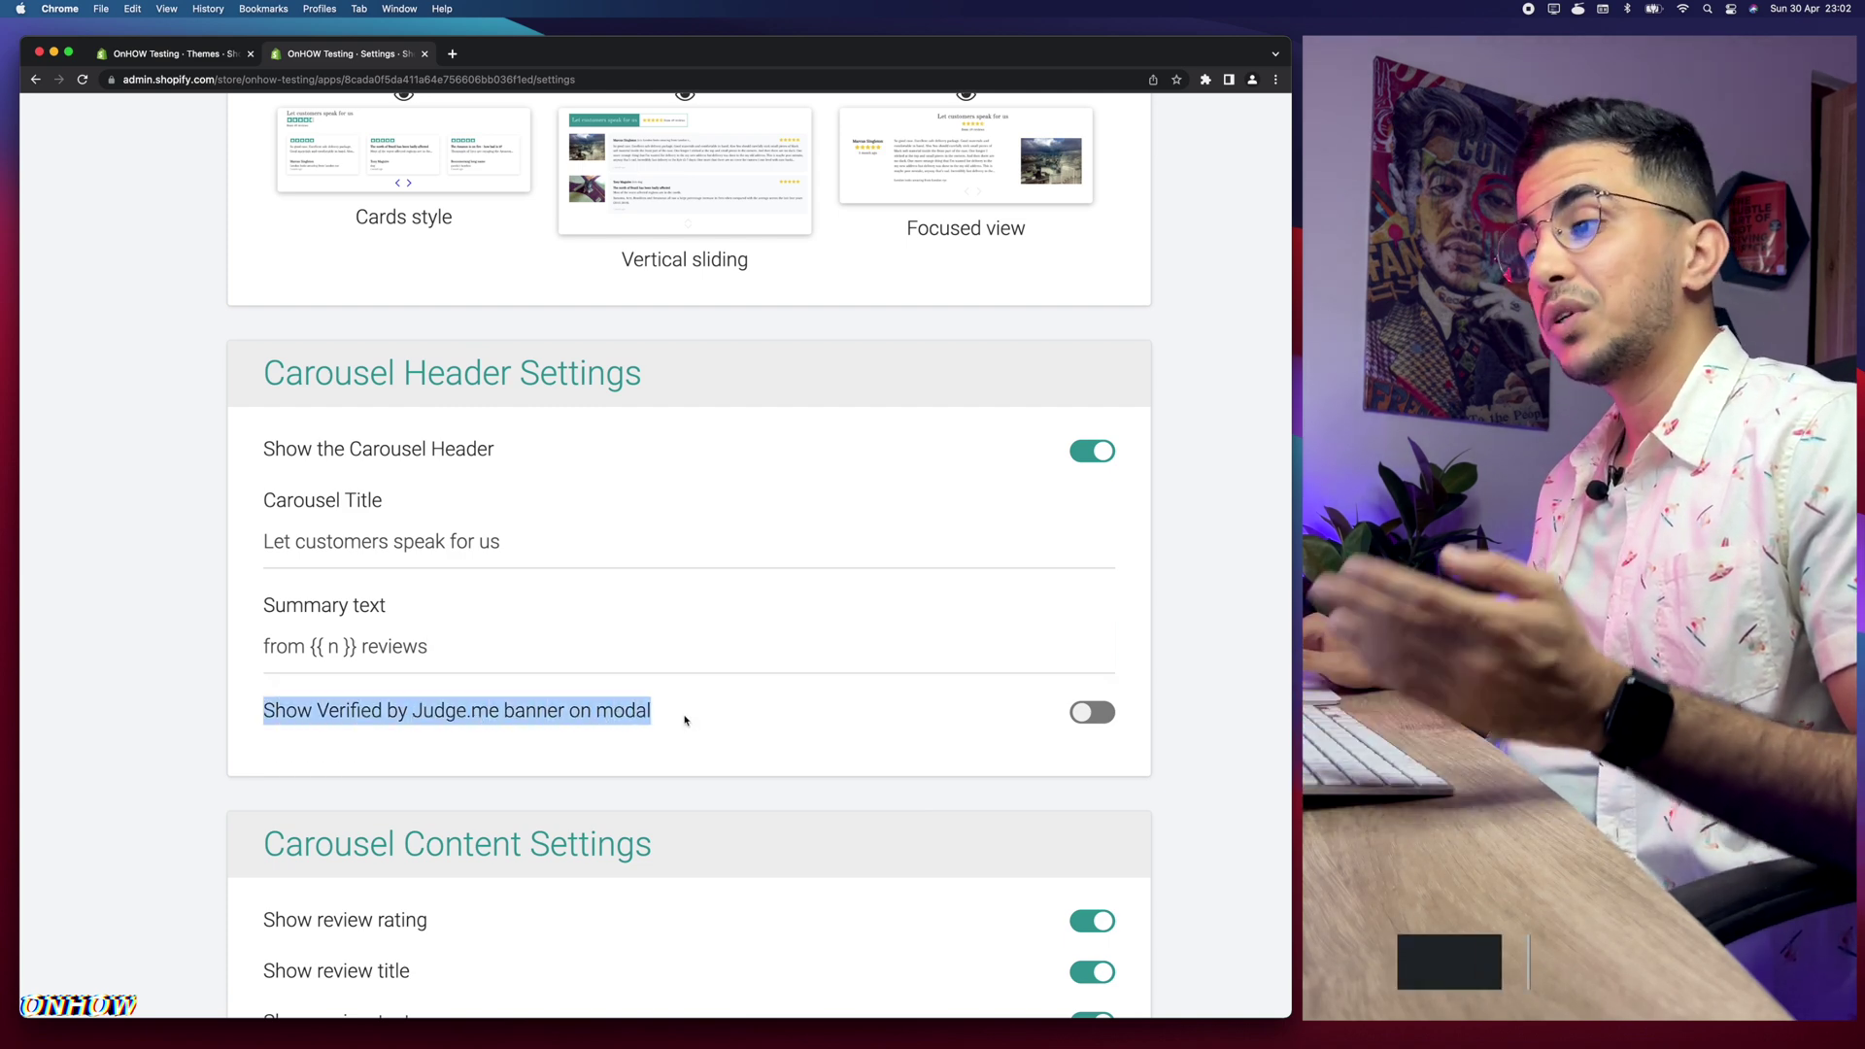
scroll(685, 720, "up", 5)
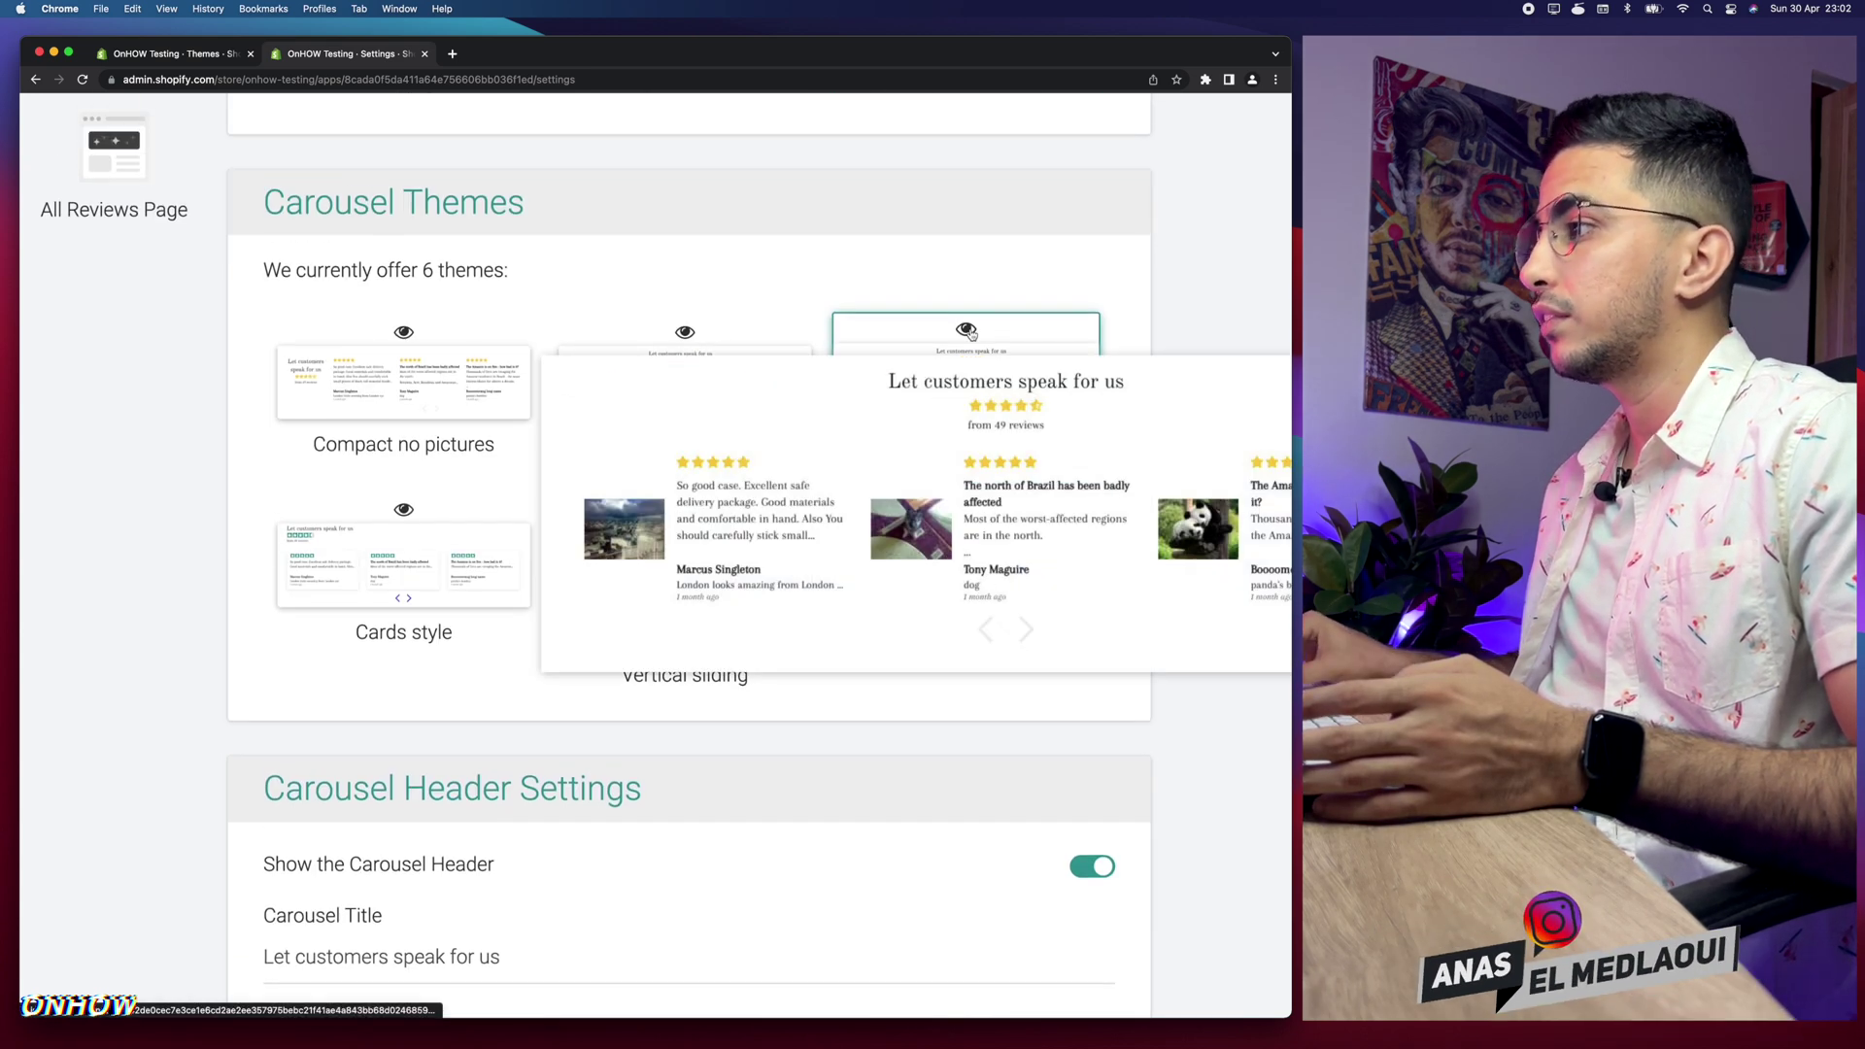
scroll(971, 335, "up", 5)
mouse_move(893, 332)
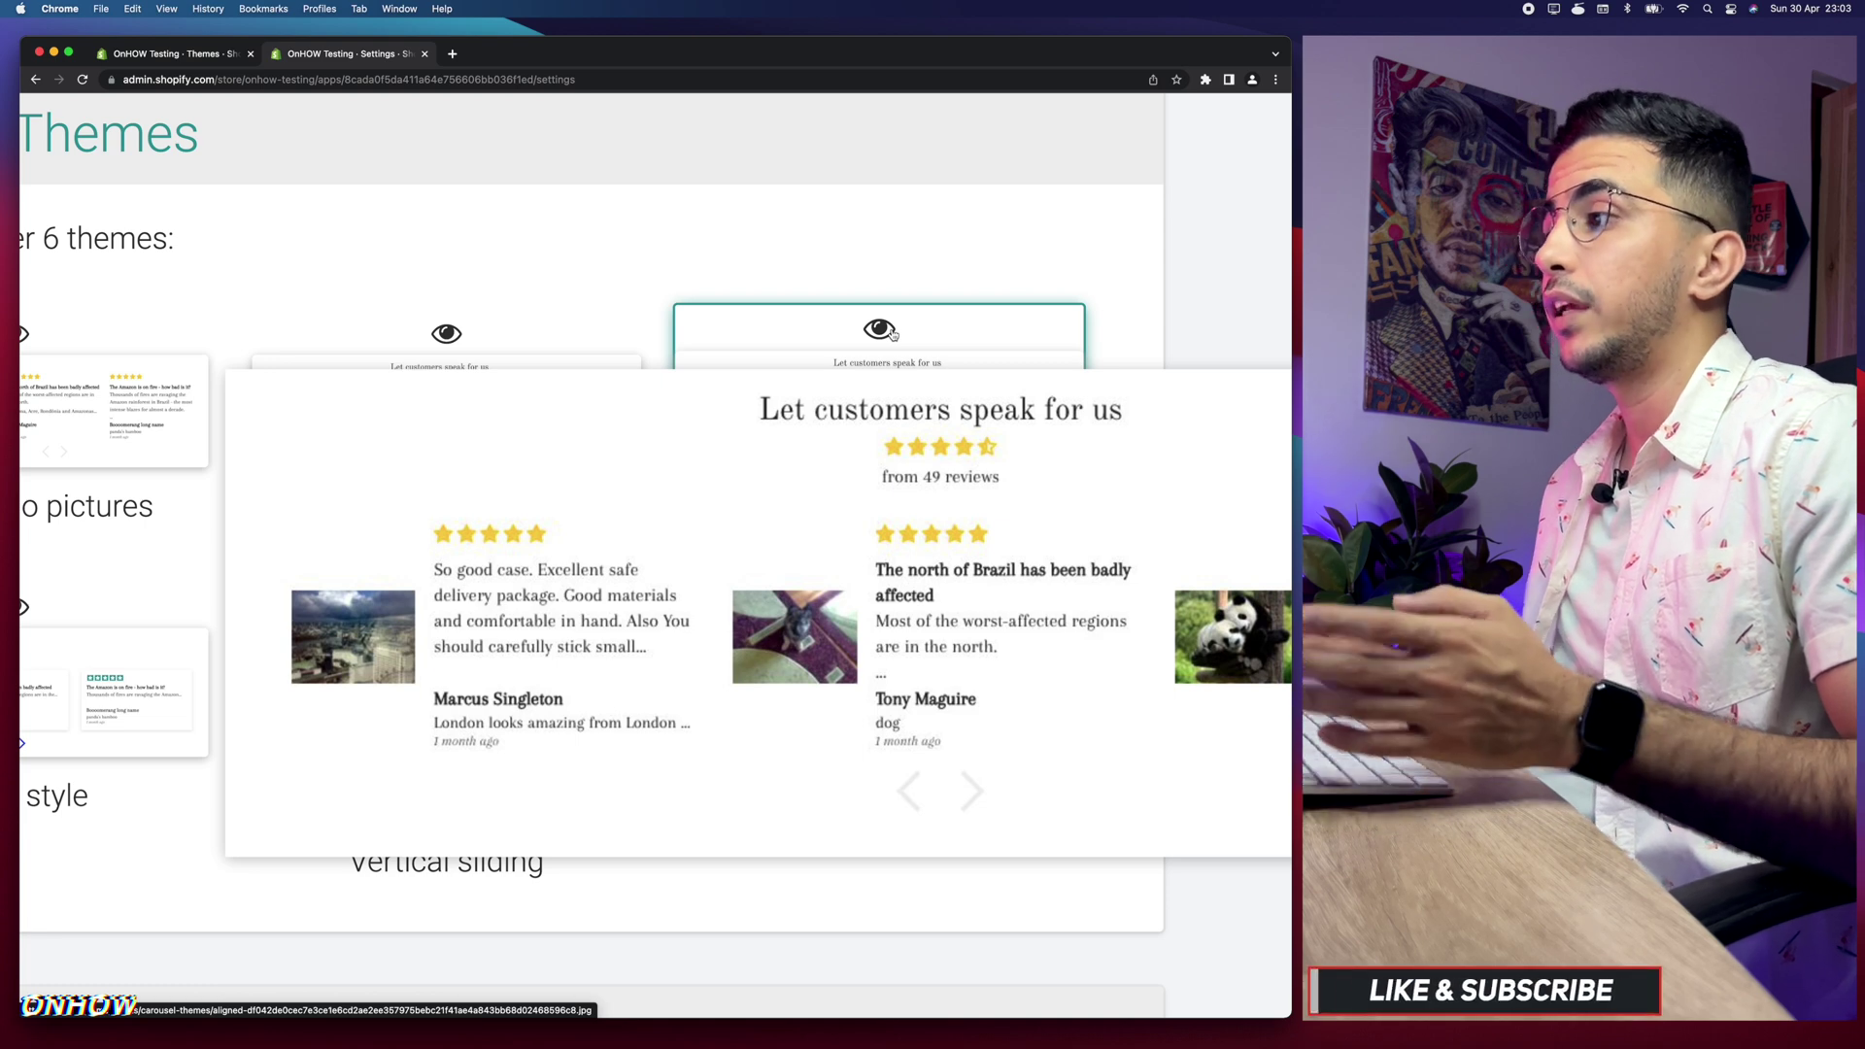
scroll(667, 778, "down", 4)
key("super+equal")
key("super+equal")
key("super+equal")
key("super+equal")
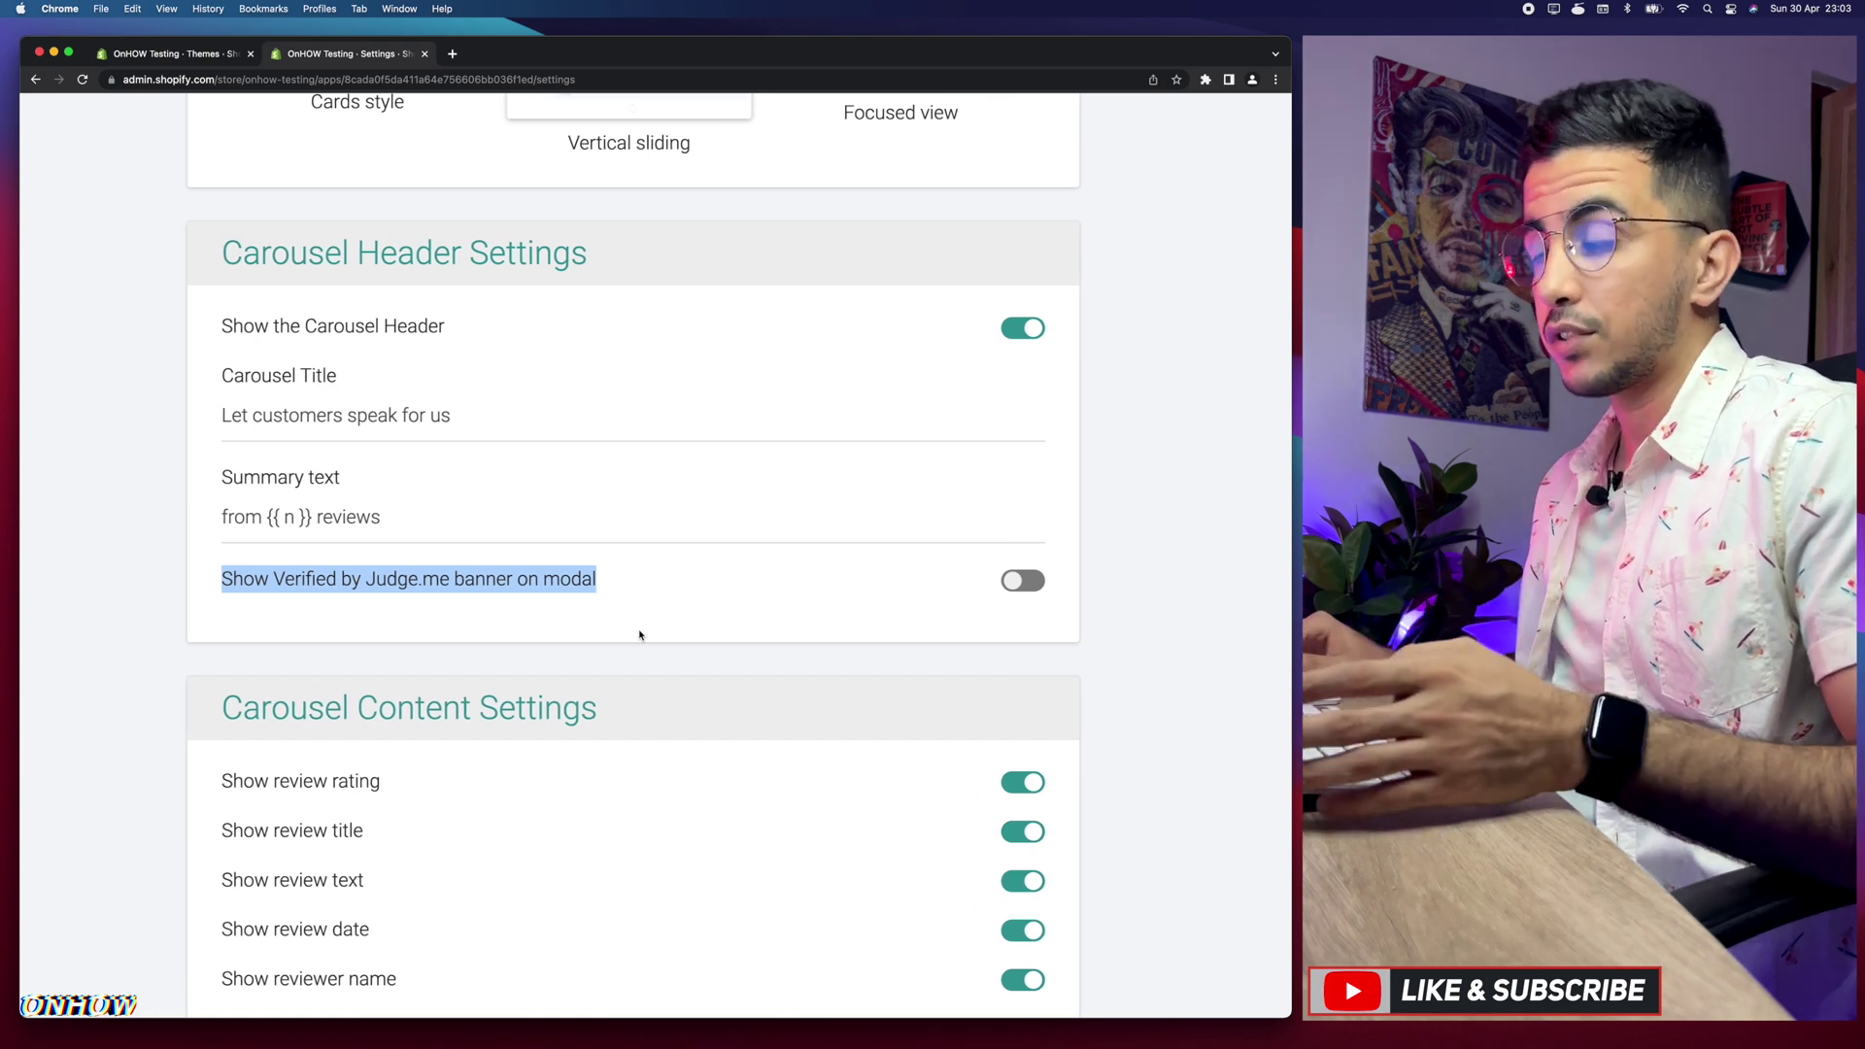
Try showing the Verified by Judge.me banner on the modal, and switch it back off
left_click(417, 623)
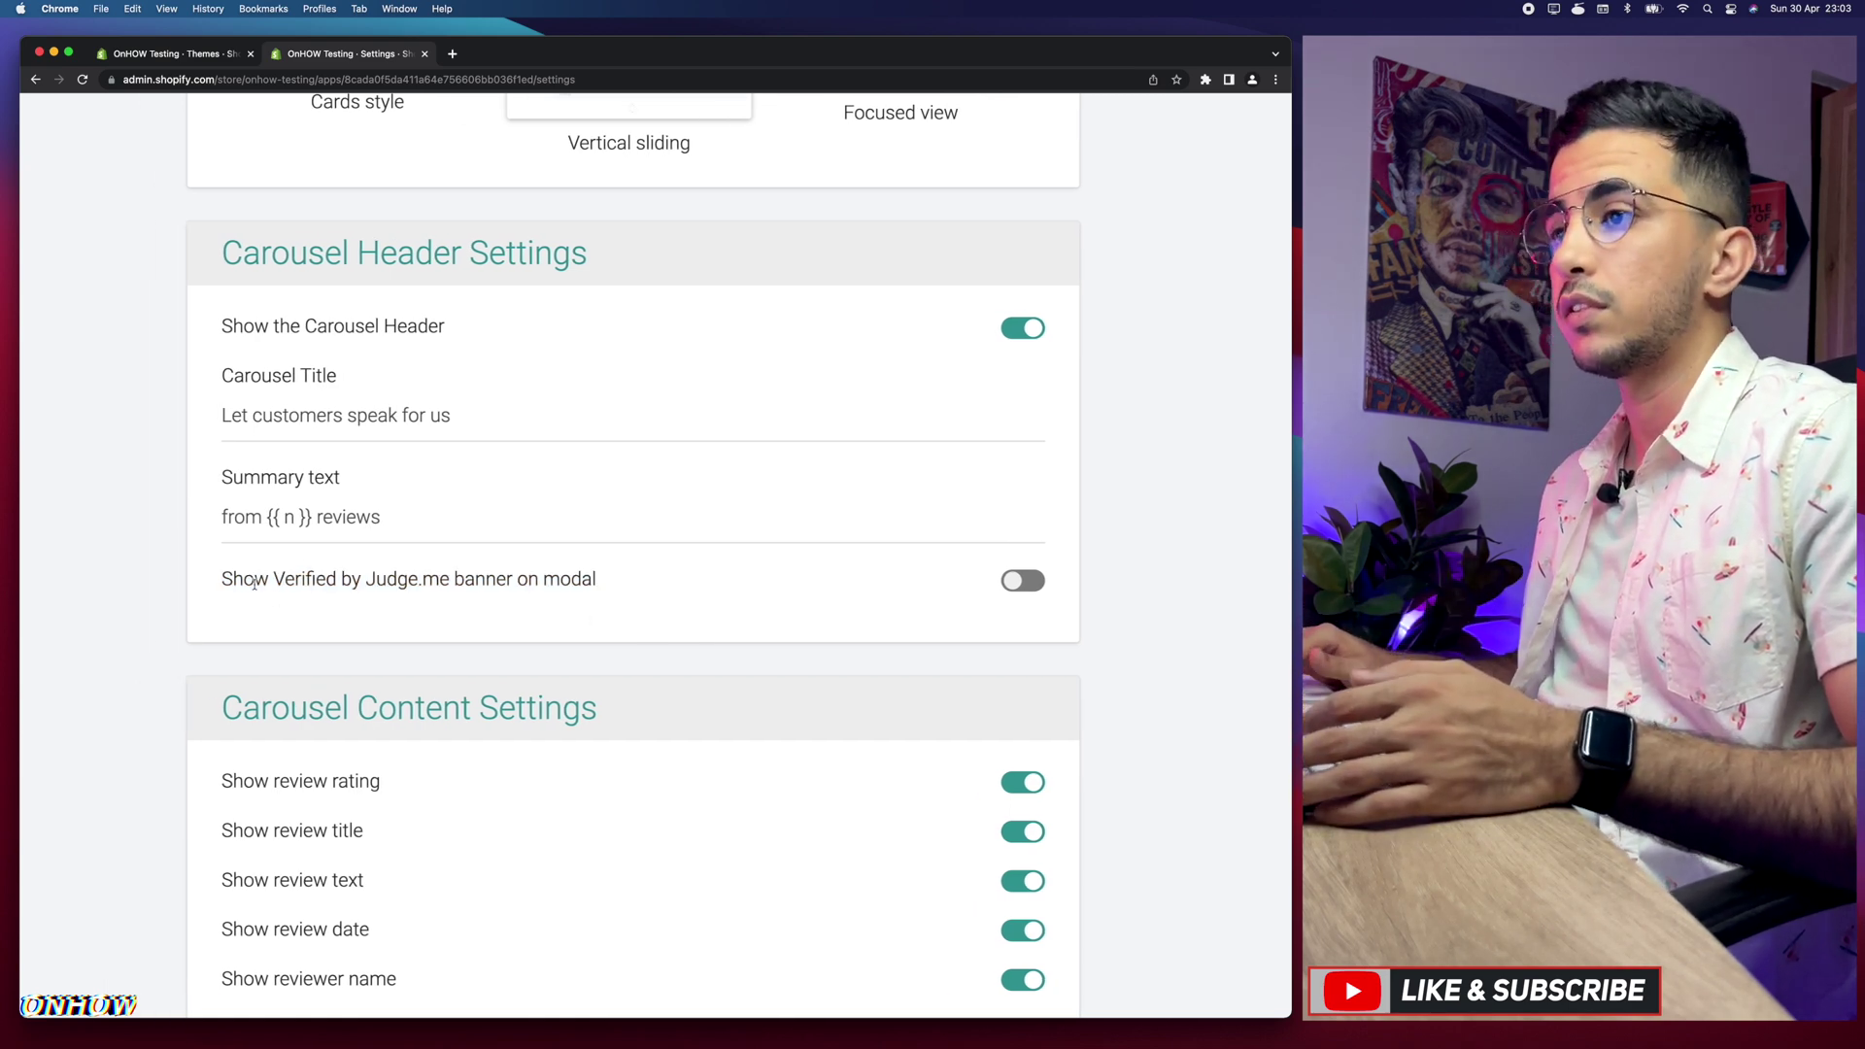
left_click_drag(220, 580, 886, 580)
left_click(993, 580)
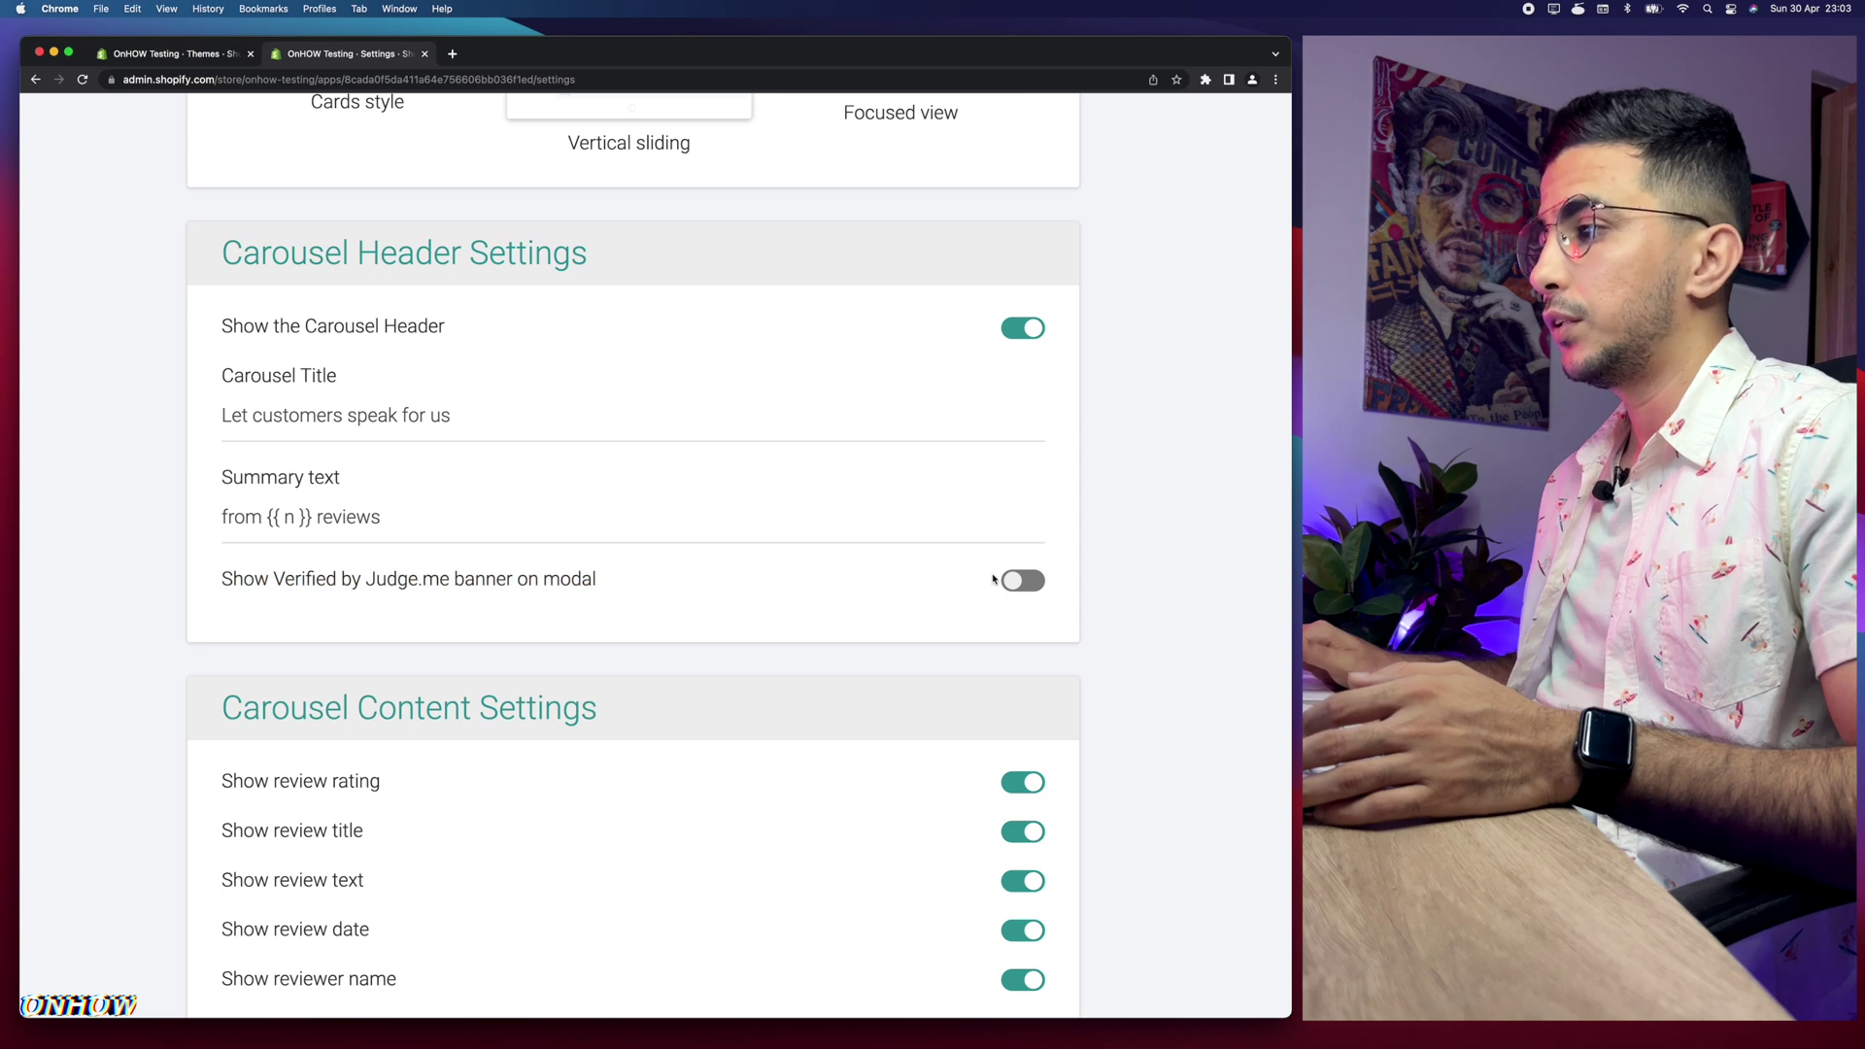
left_click(1026, 584)
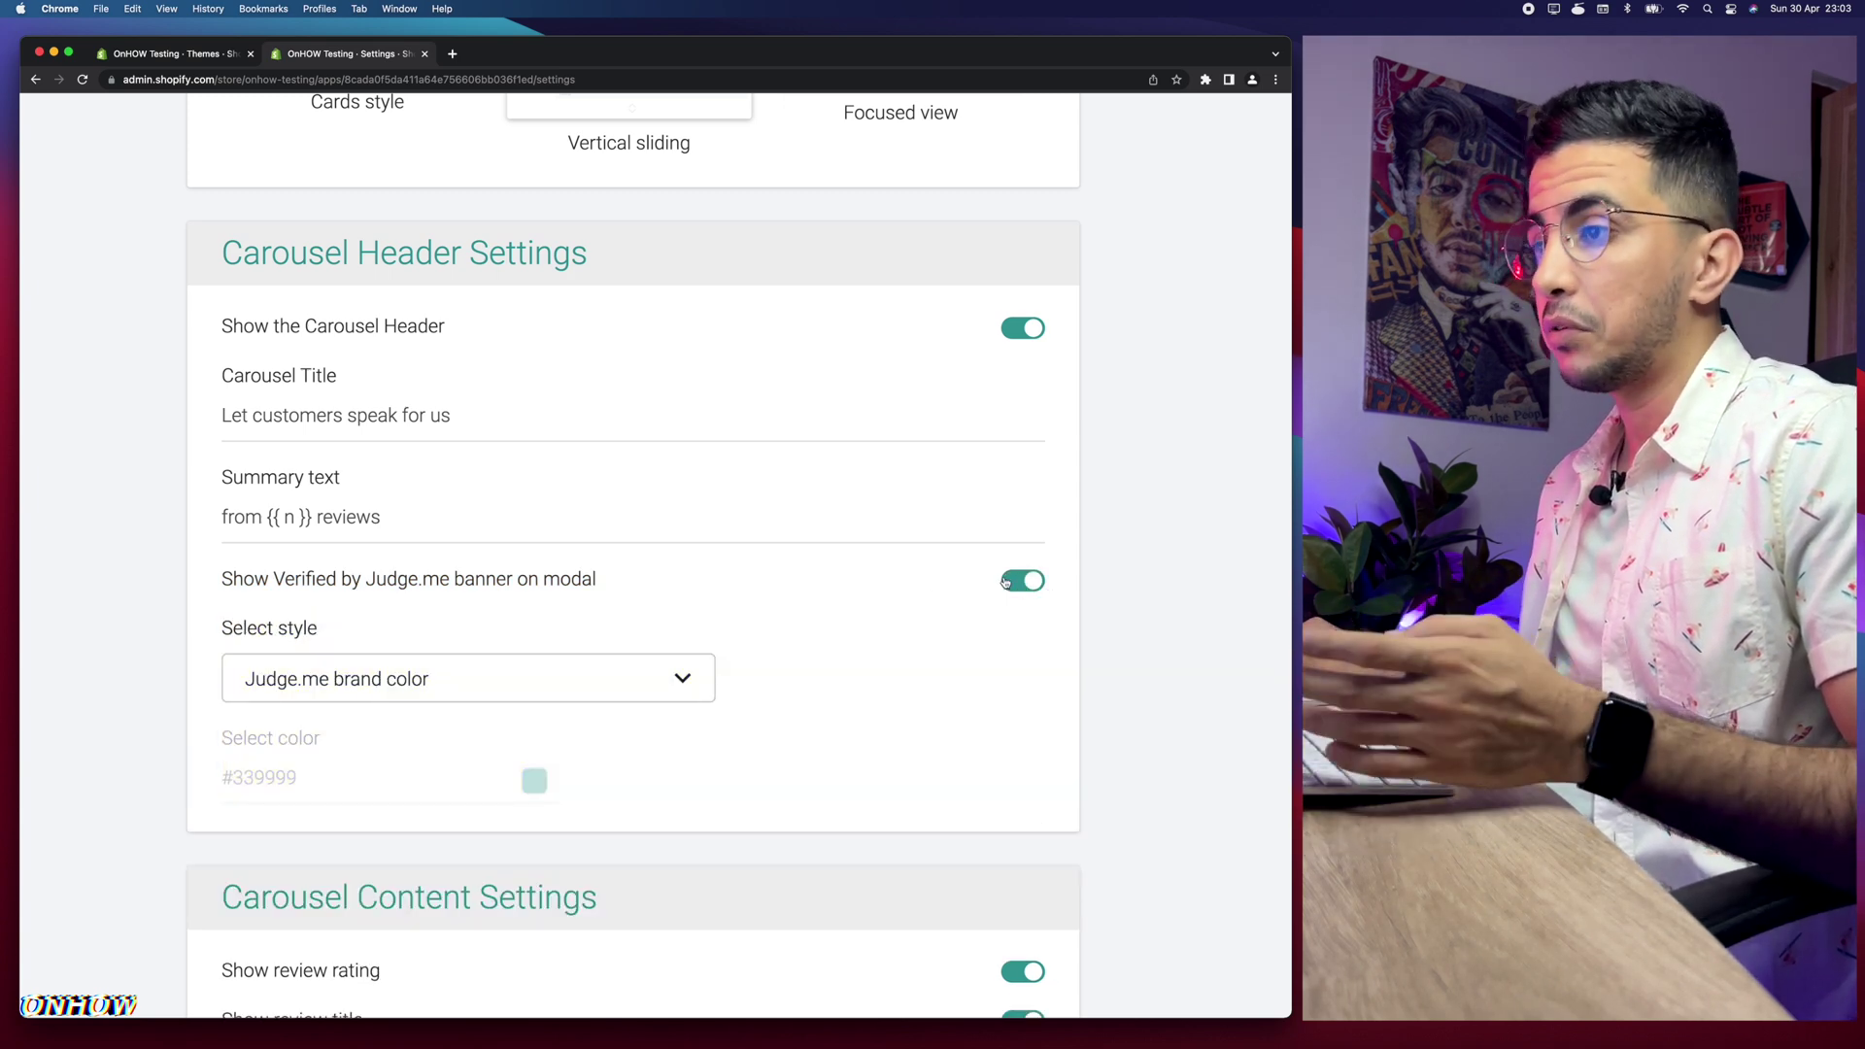
left_click(1037, 583)
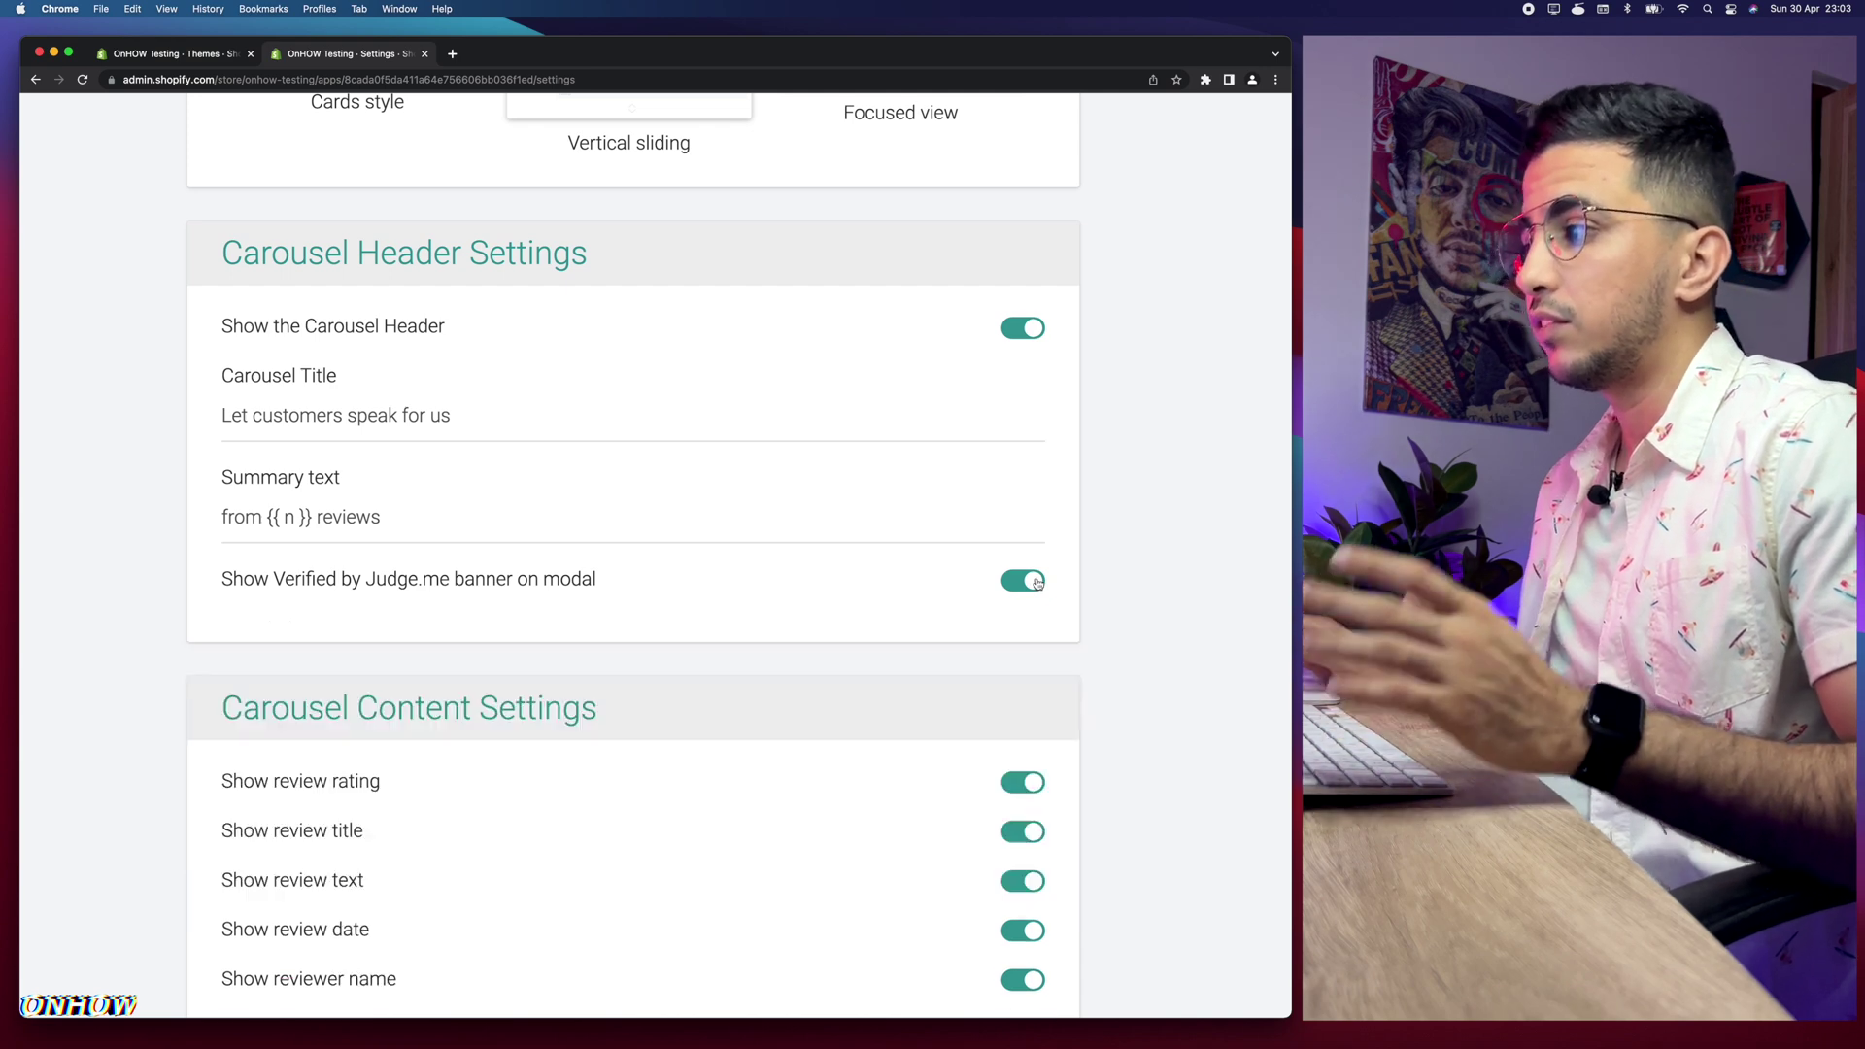
Review the carousel content and layout options alongside the Compact with pictures preview
scroll(825, 604, "down", 3)
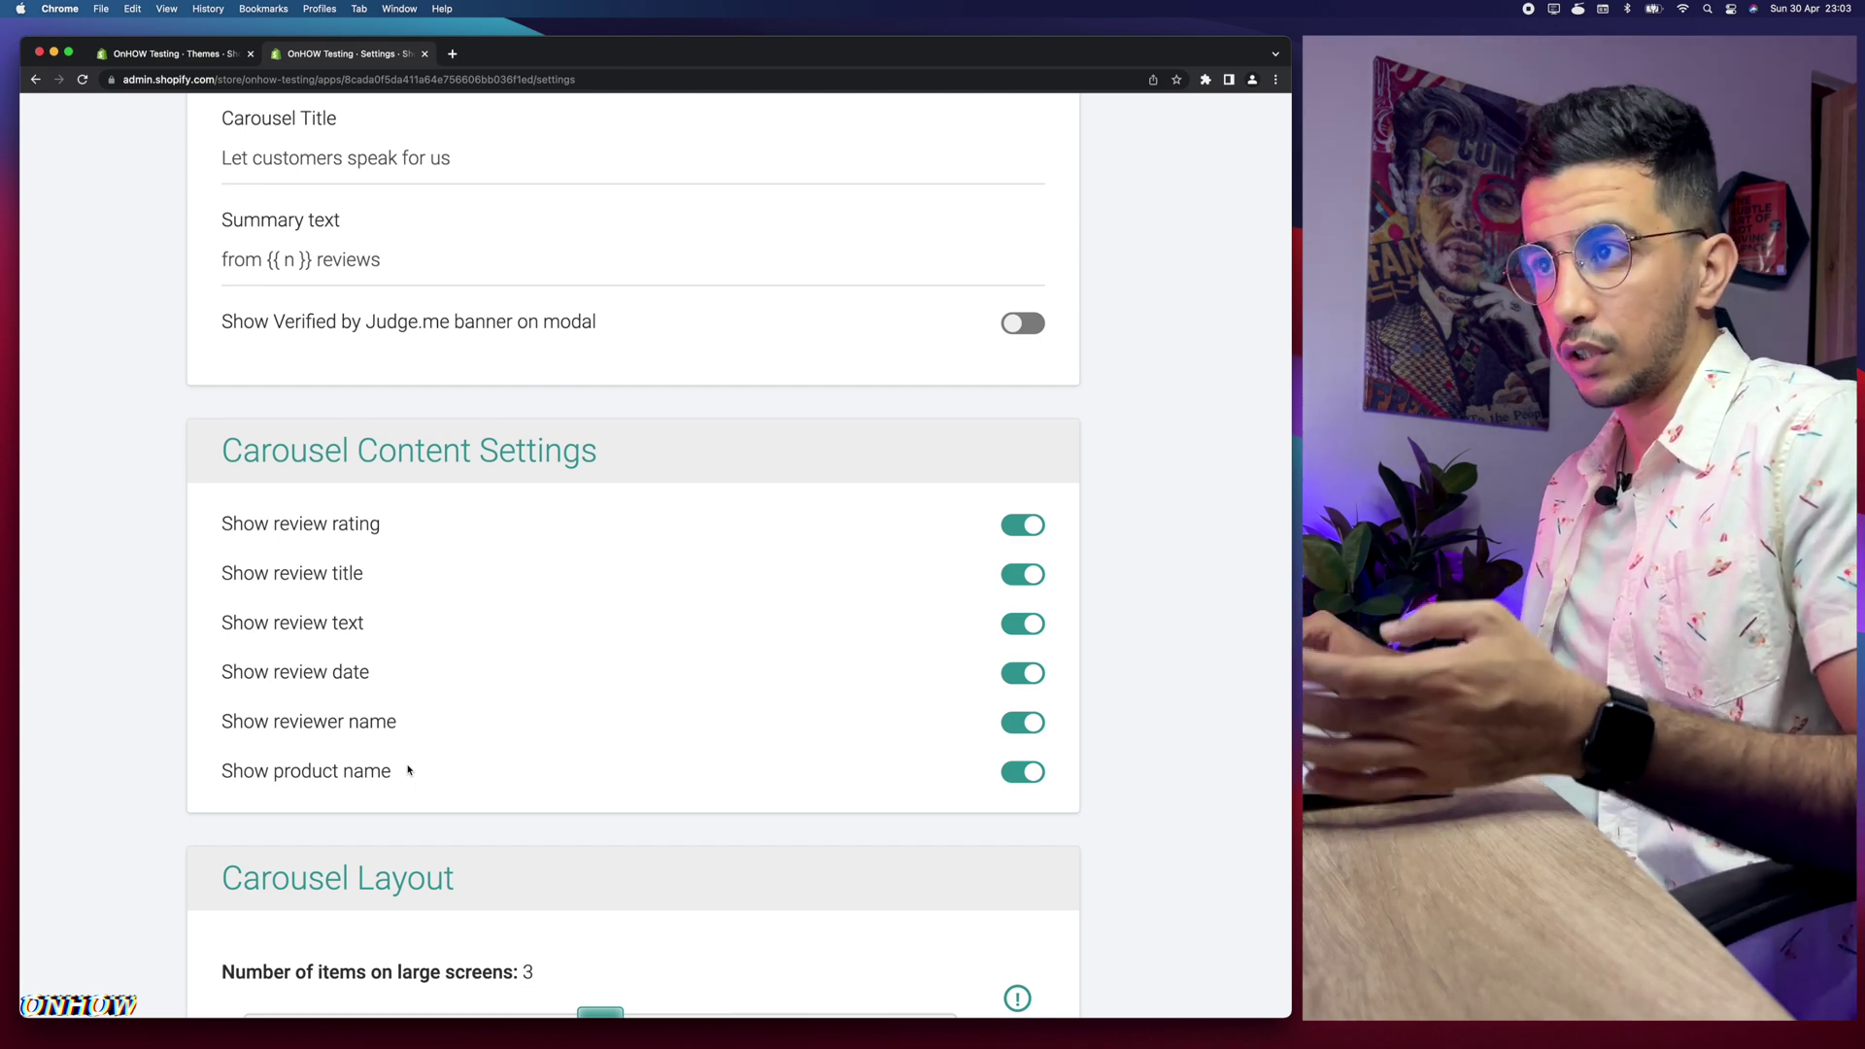
scroll(557, 663, "down", 6)
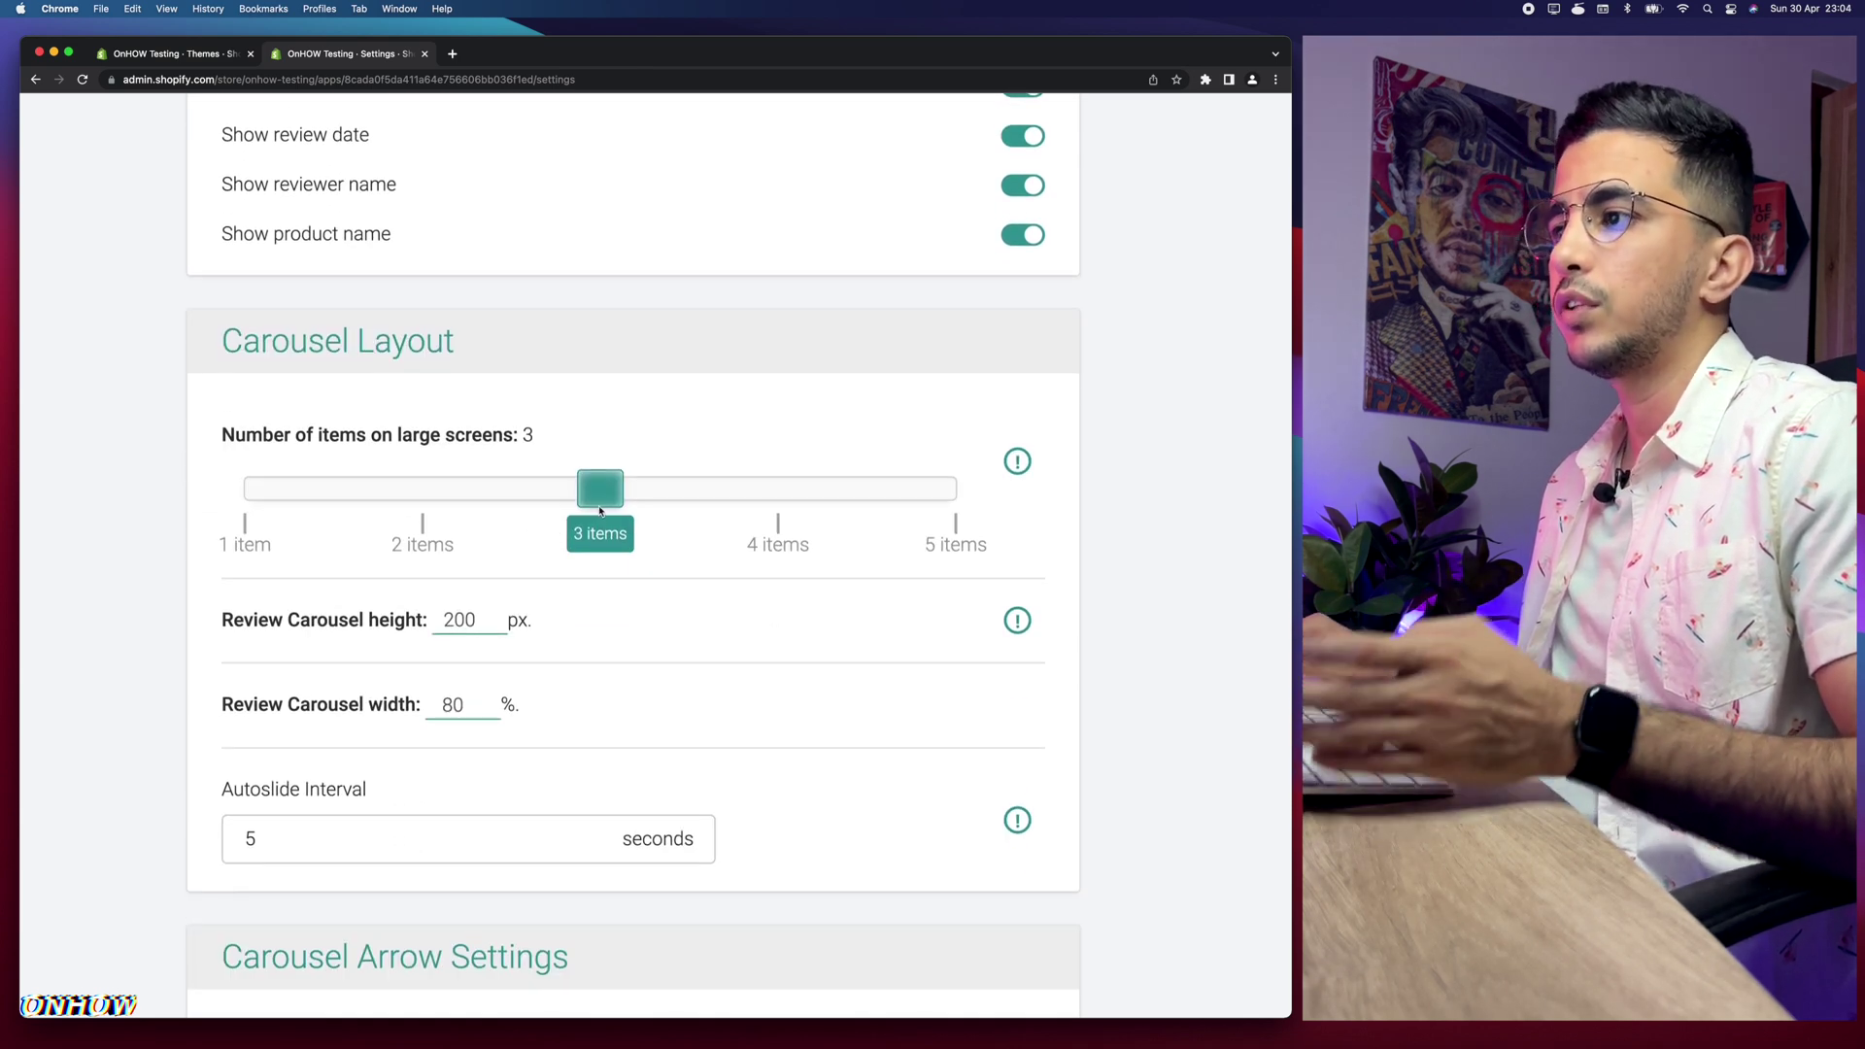
key("super+0")
scroll(597, 508, "up", 8)
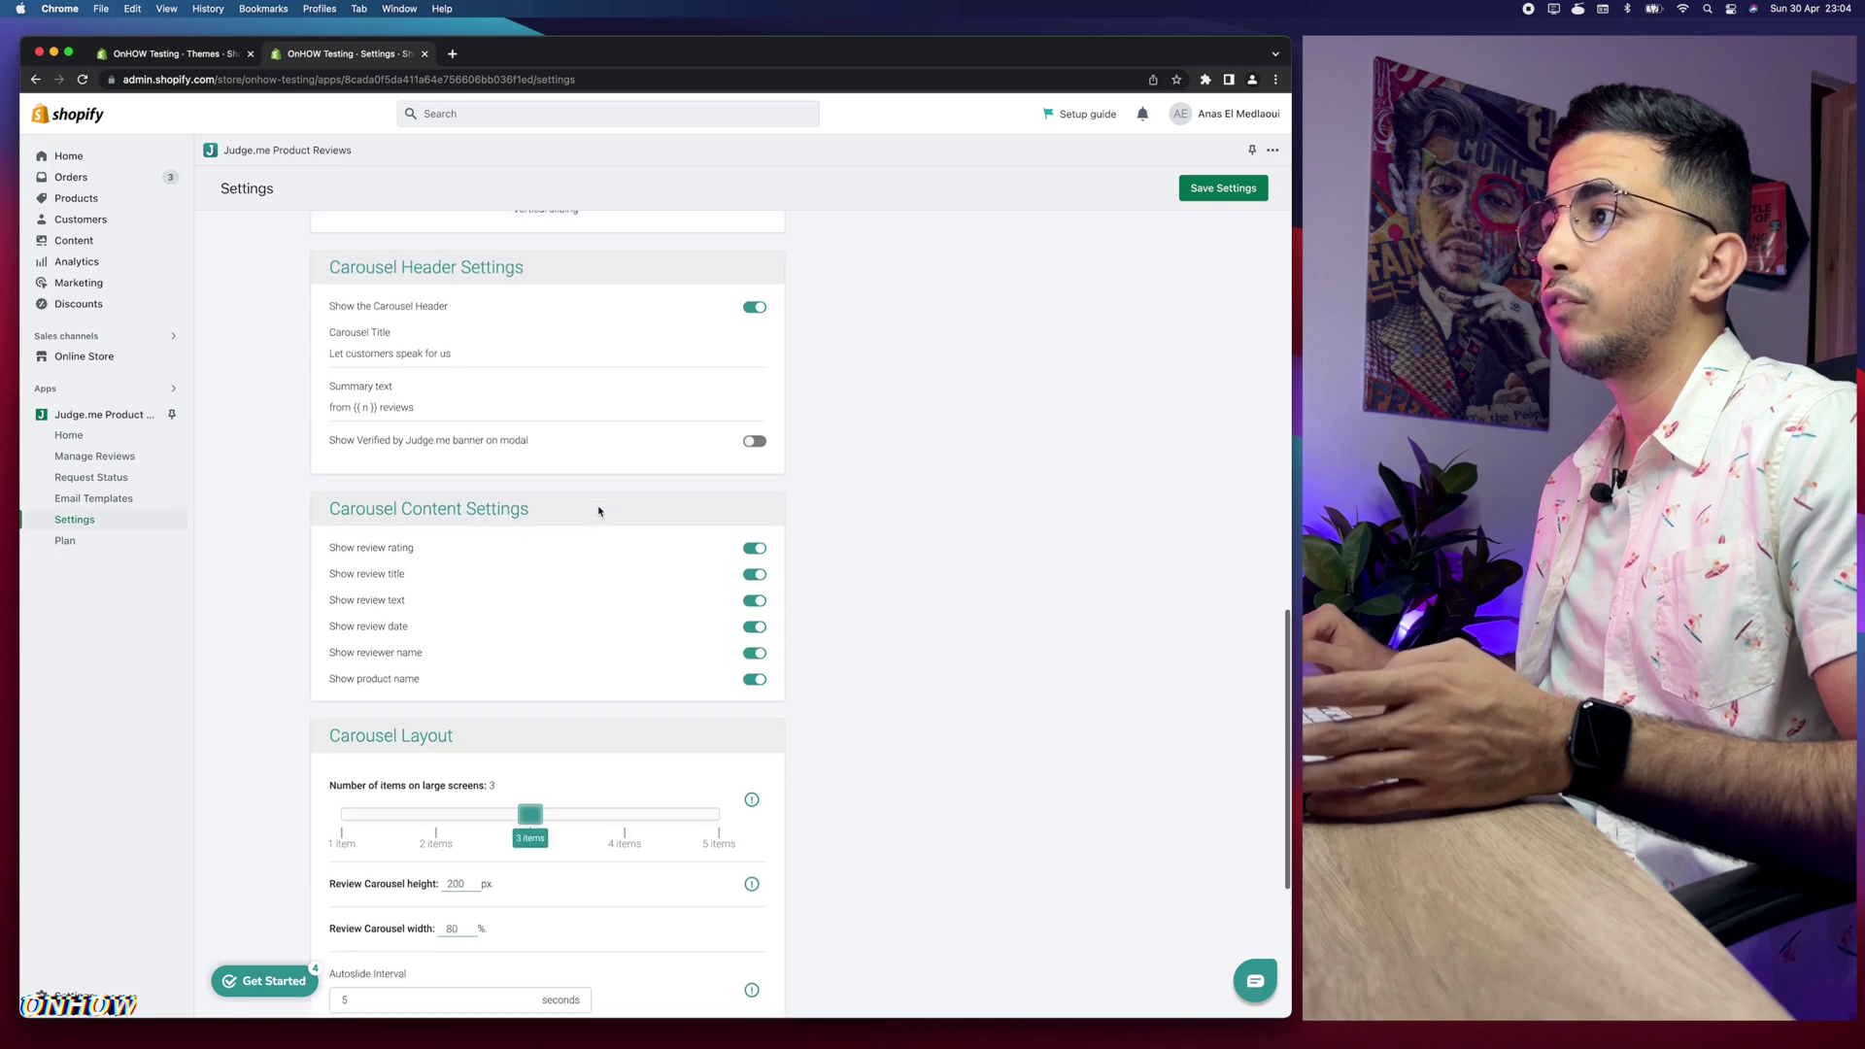
mouse_move(688, 406)
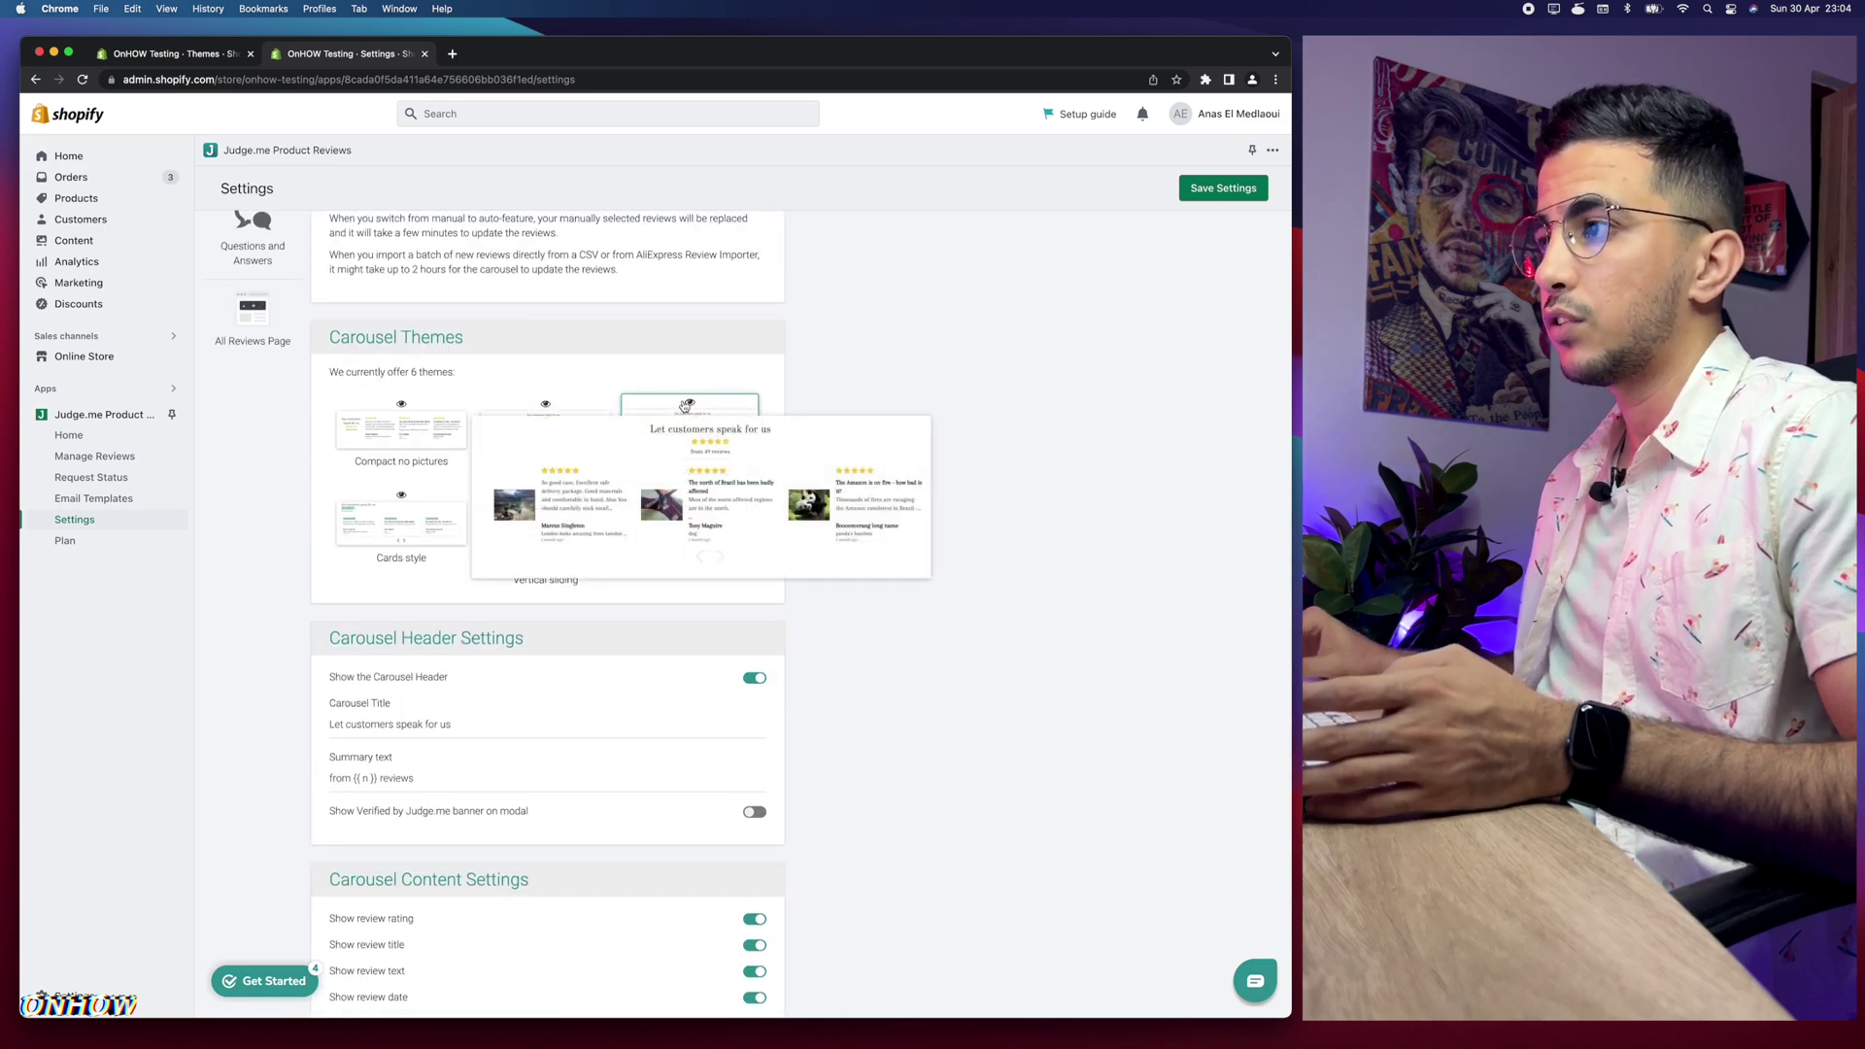
scroll(686, 408, "up", 5)
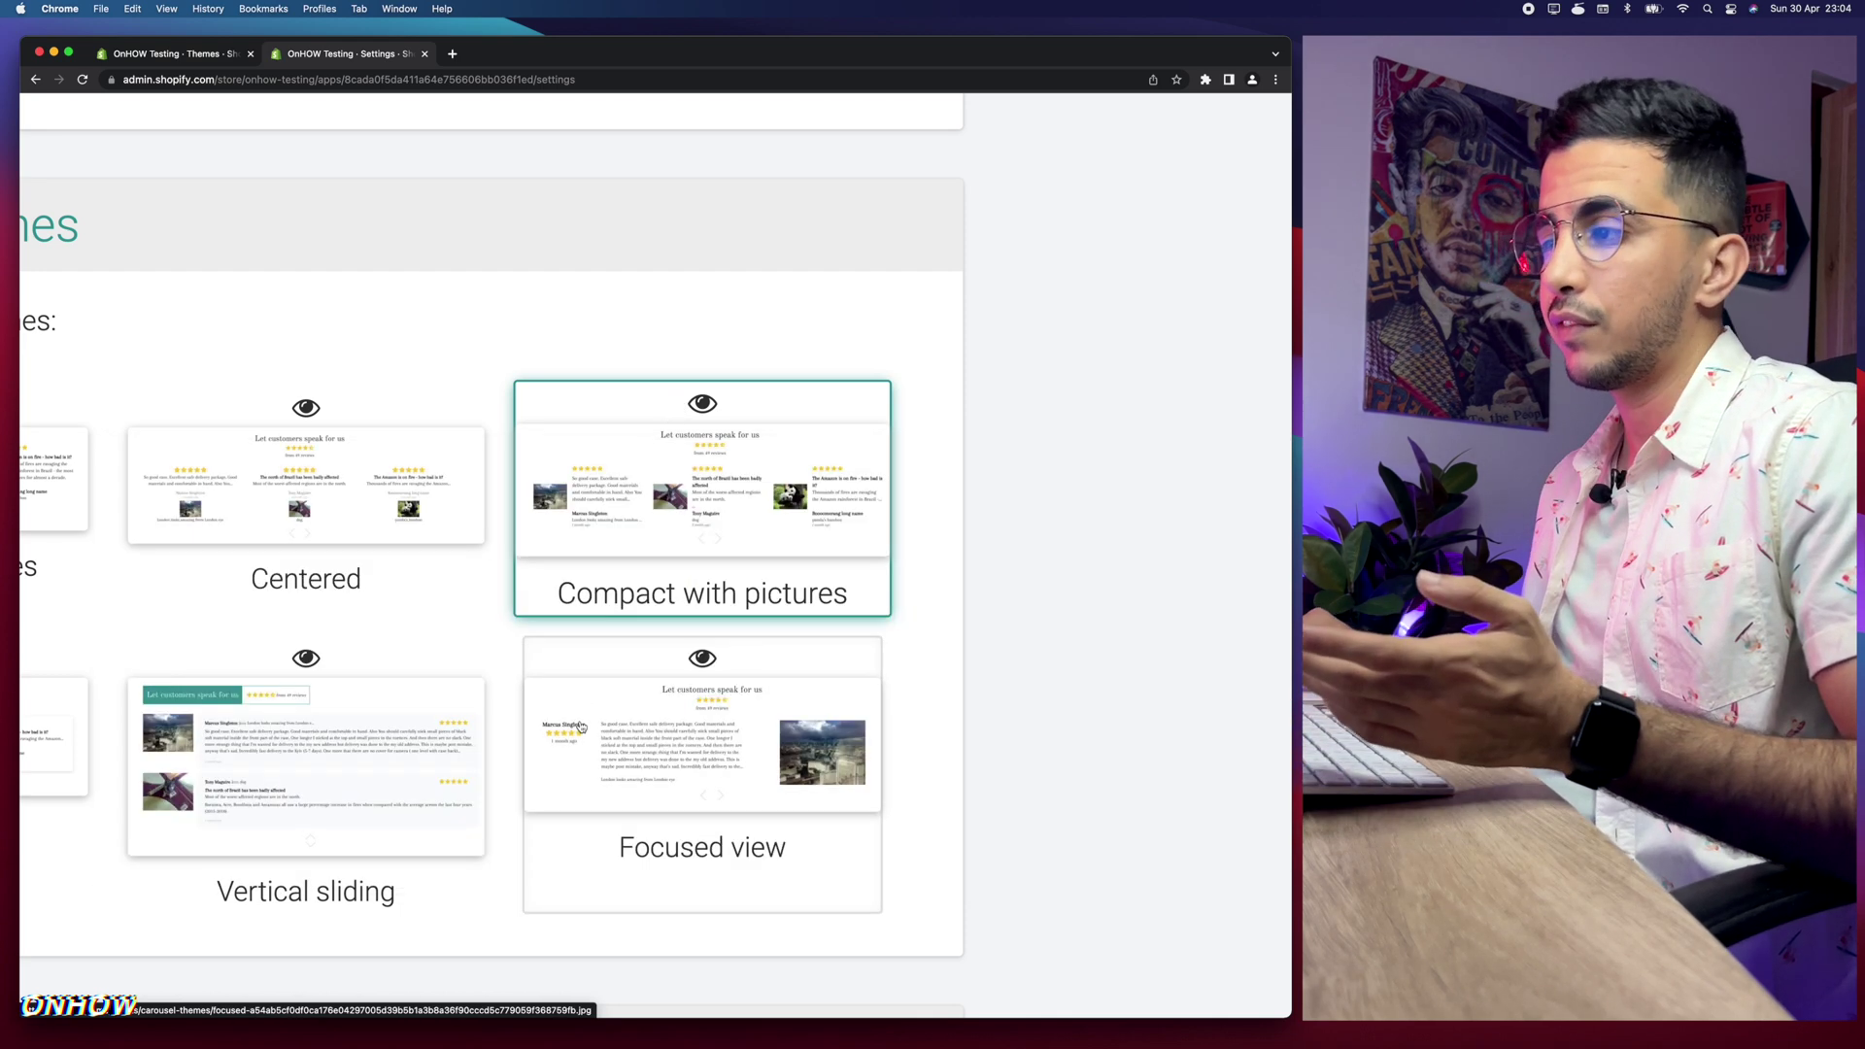
scroll(581, 726, "down", 10)
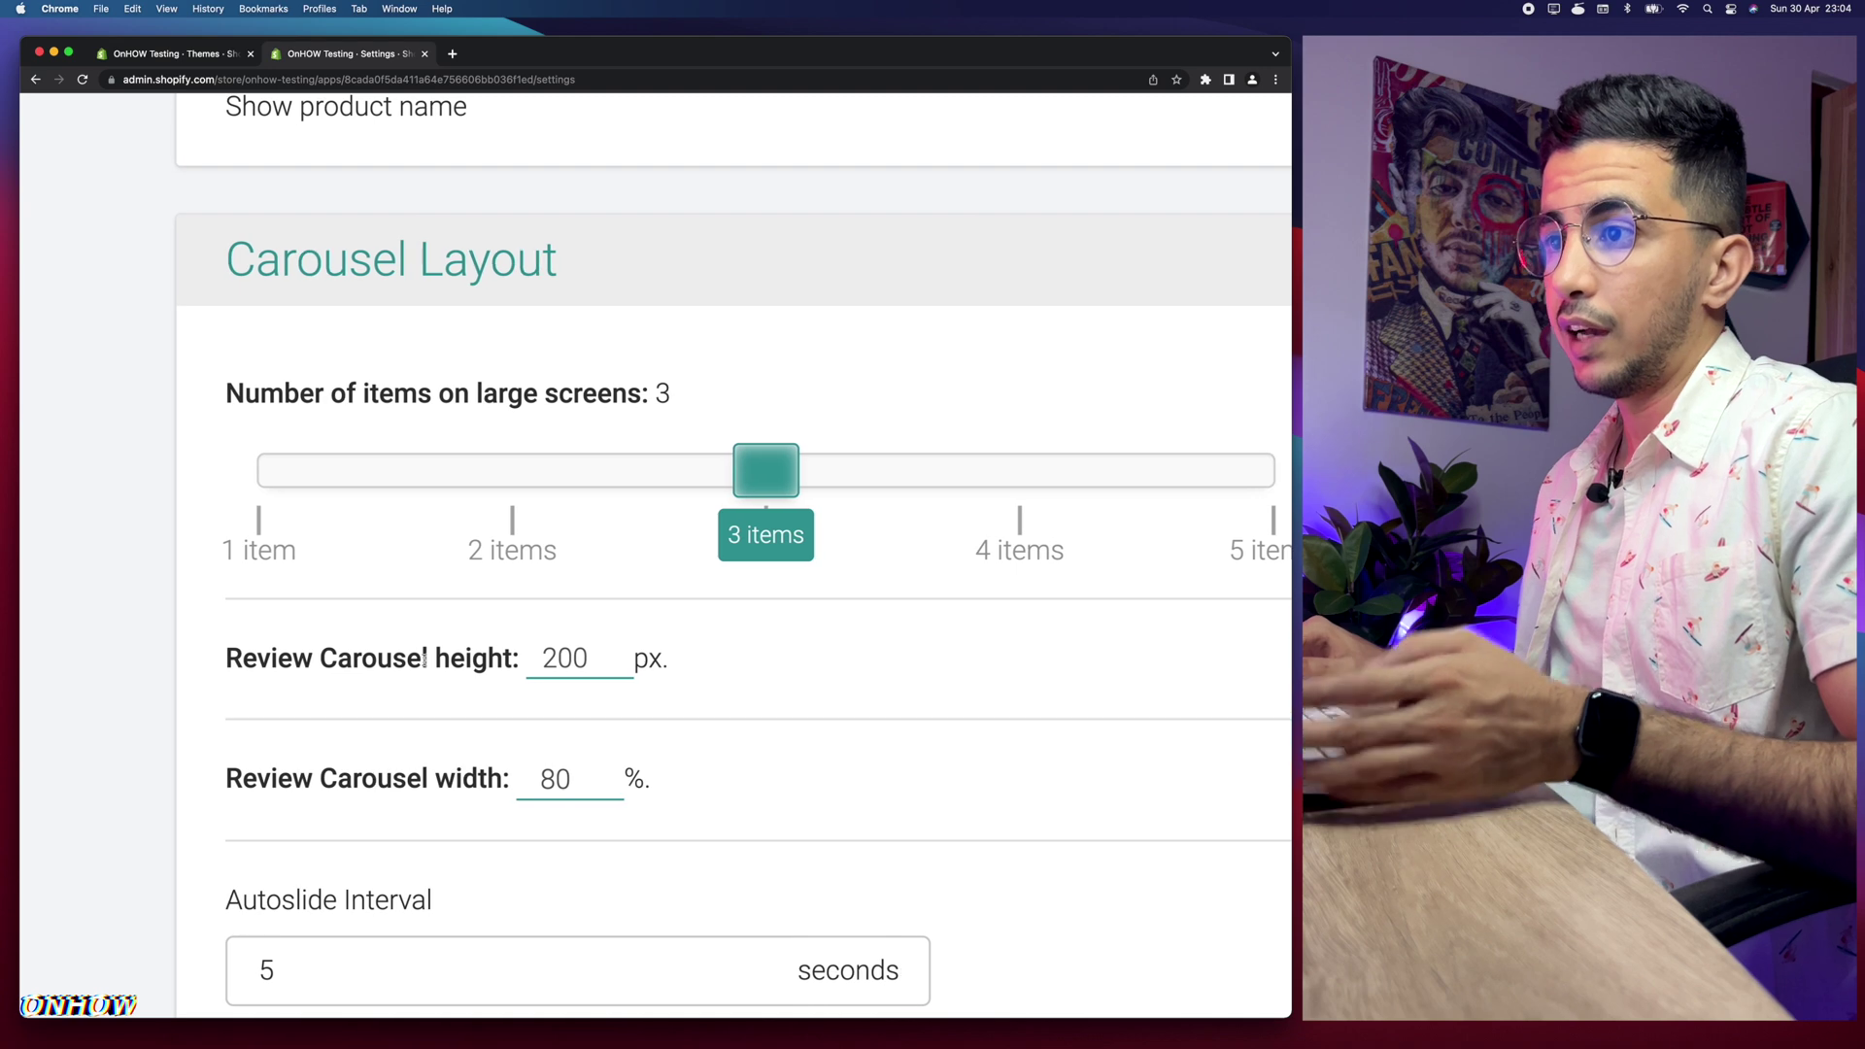
Set the carousel's autoslide interval to 3 seconds
scroll(470, 780, "down", 4)
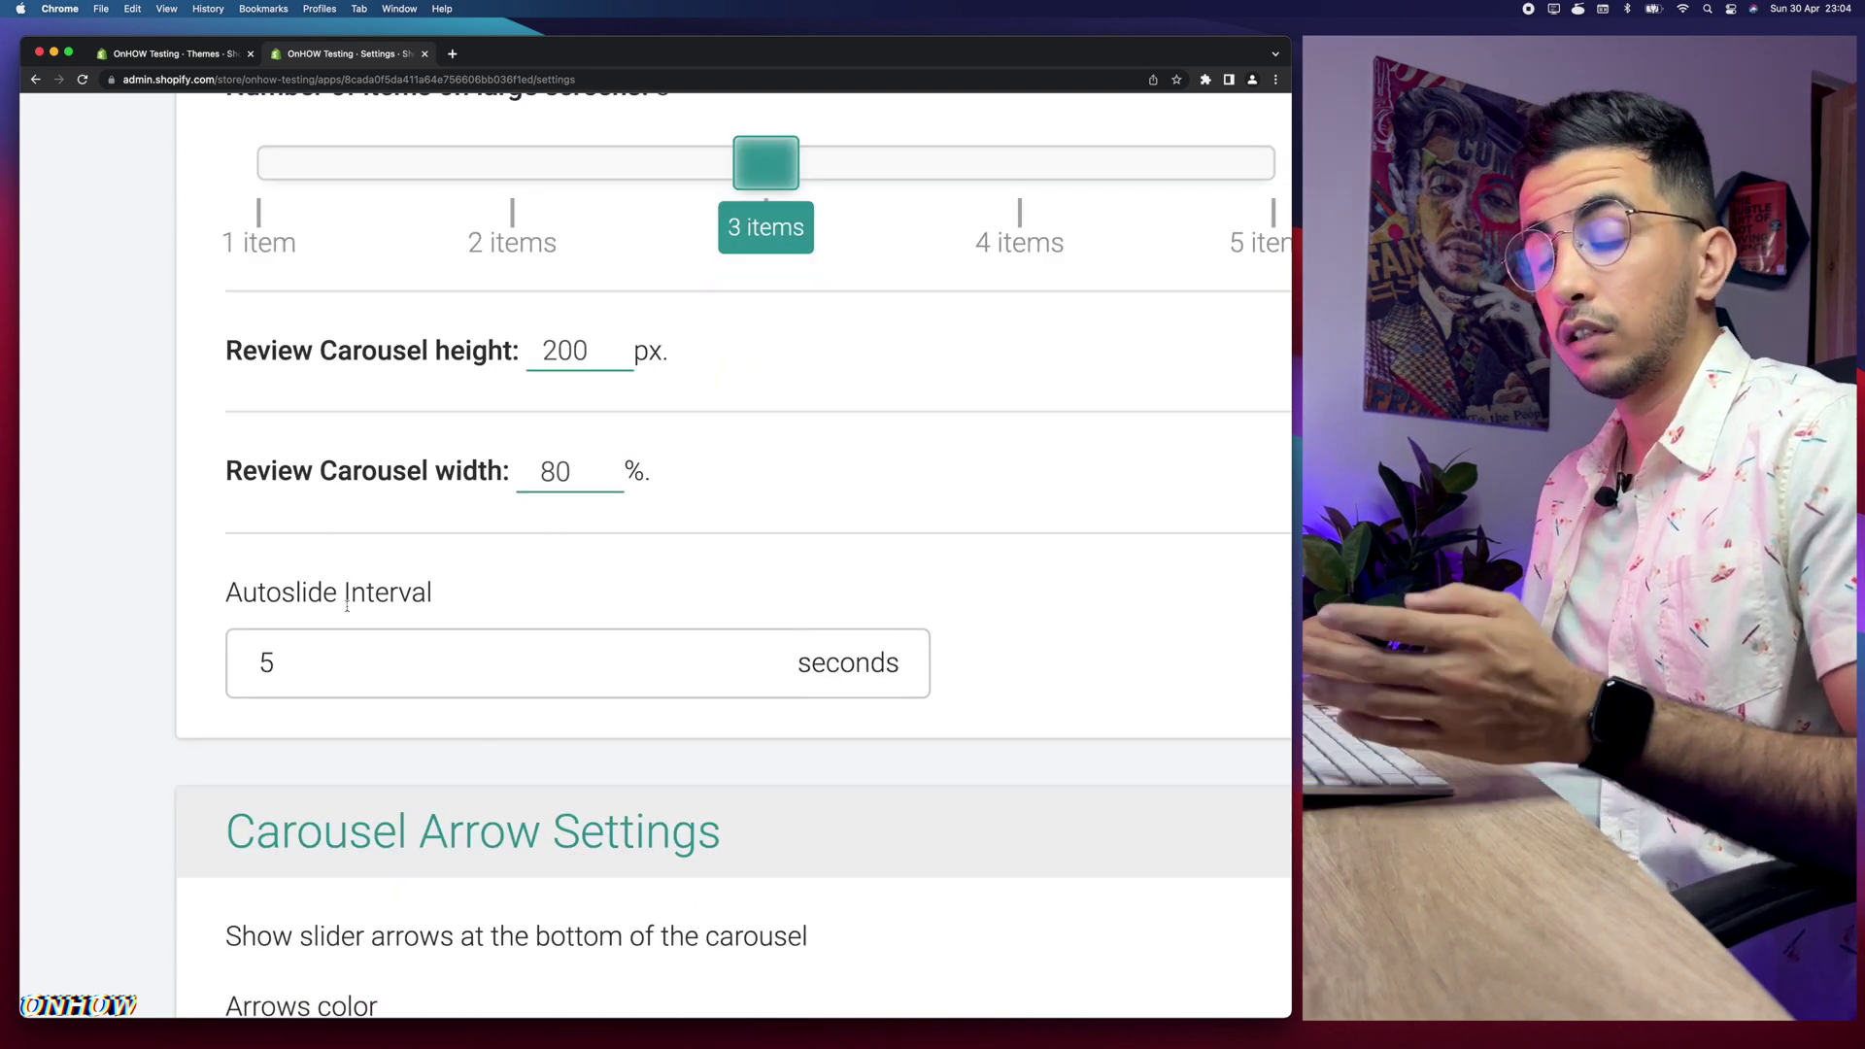
left_click_drag(284, 666, 208, 670)
left_click_drag(891, 664, 711, 666)
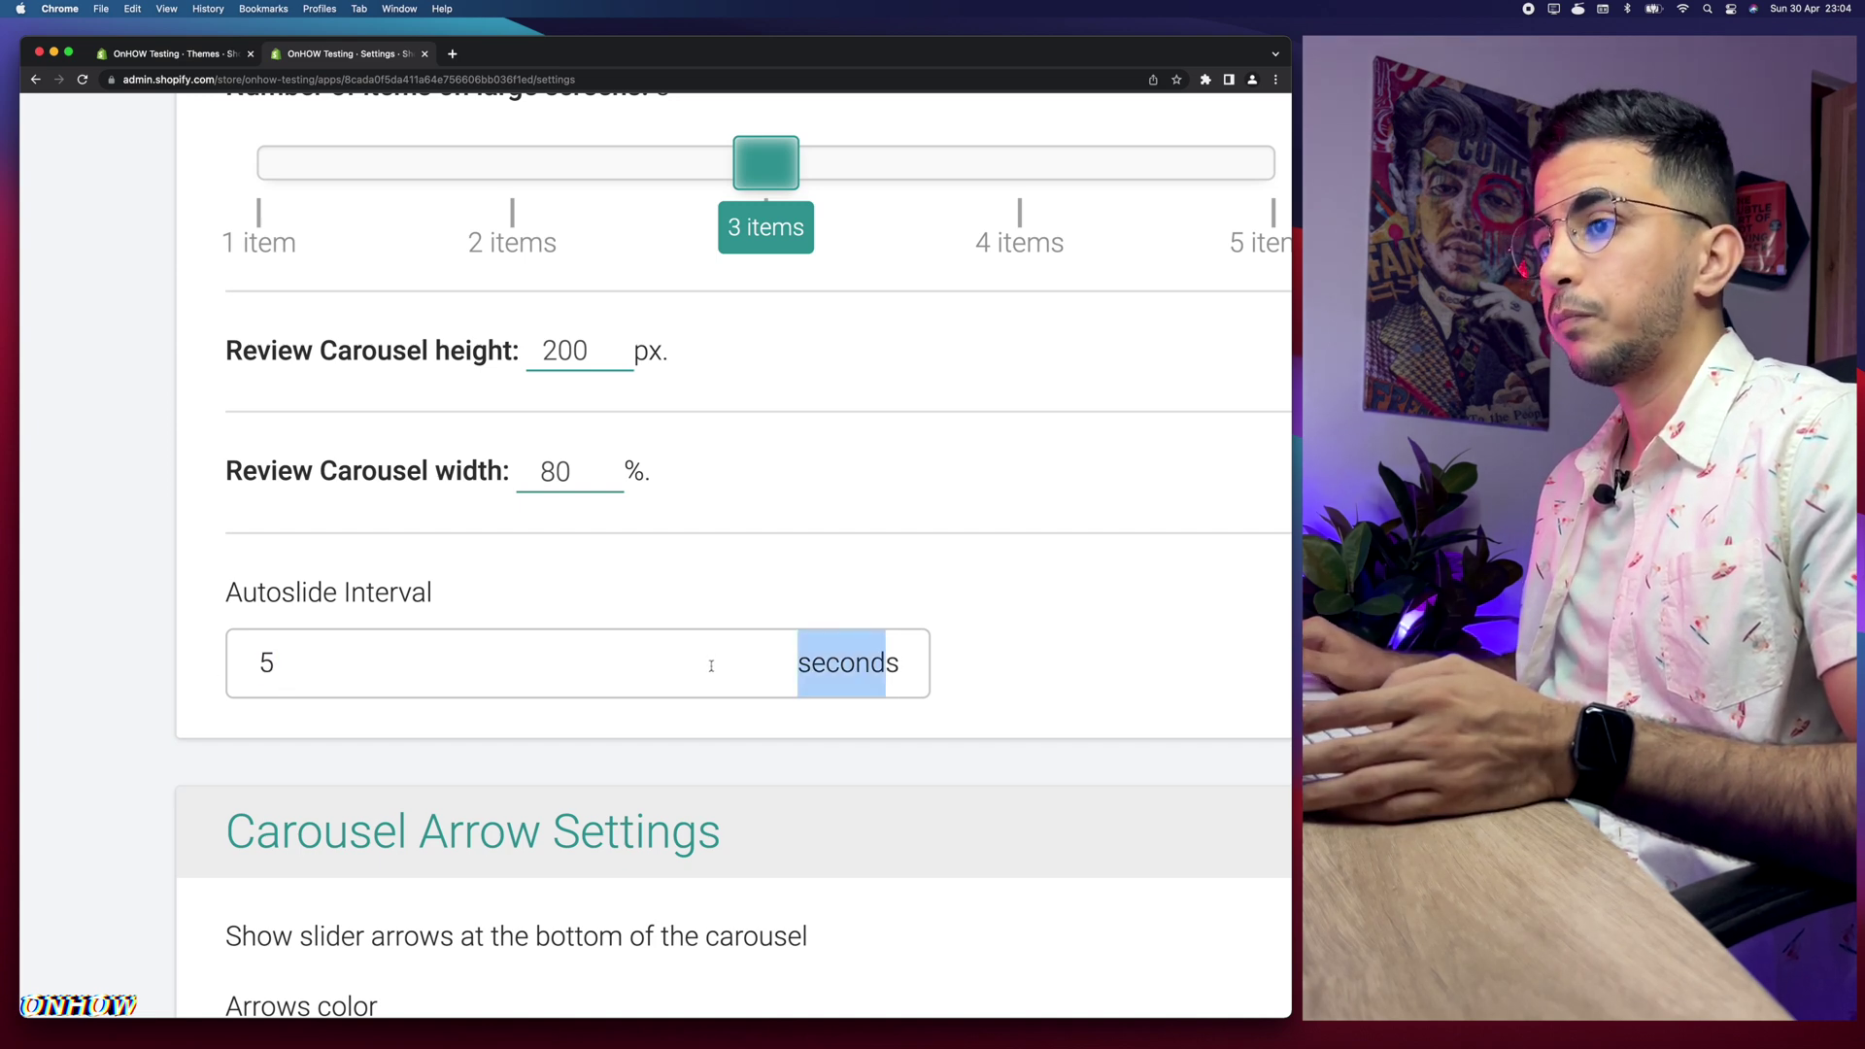
left_click(255, 652)
double_click(293, 666)
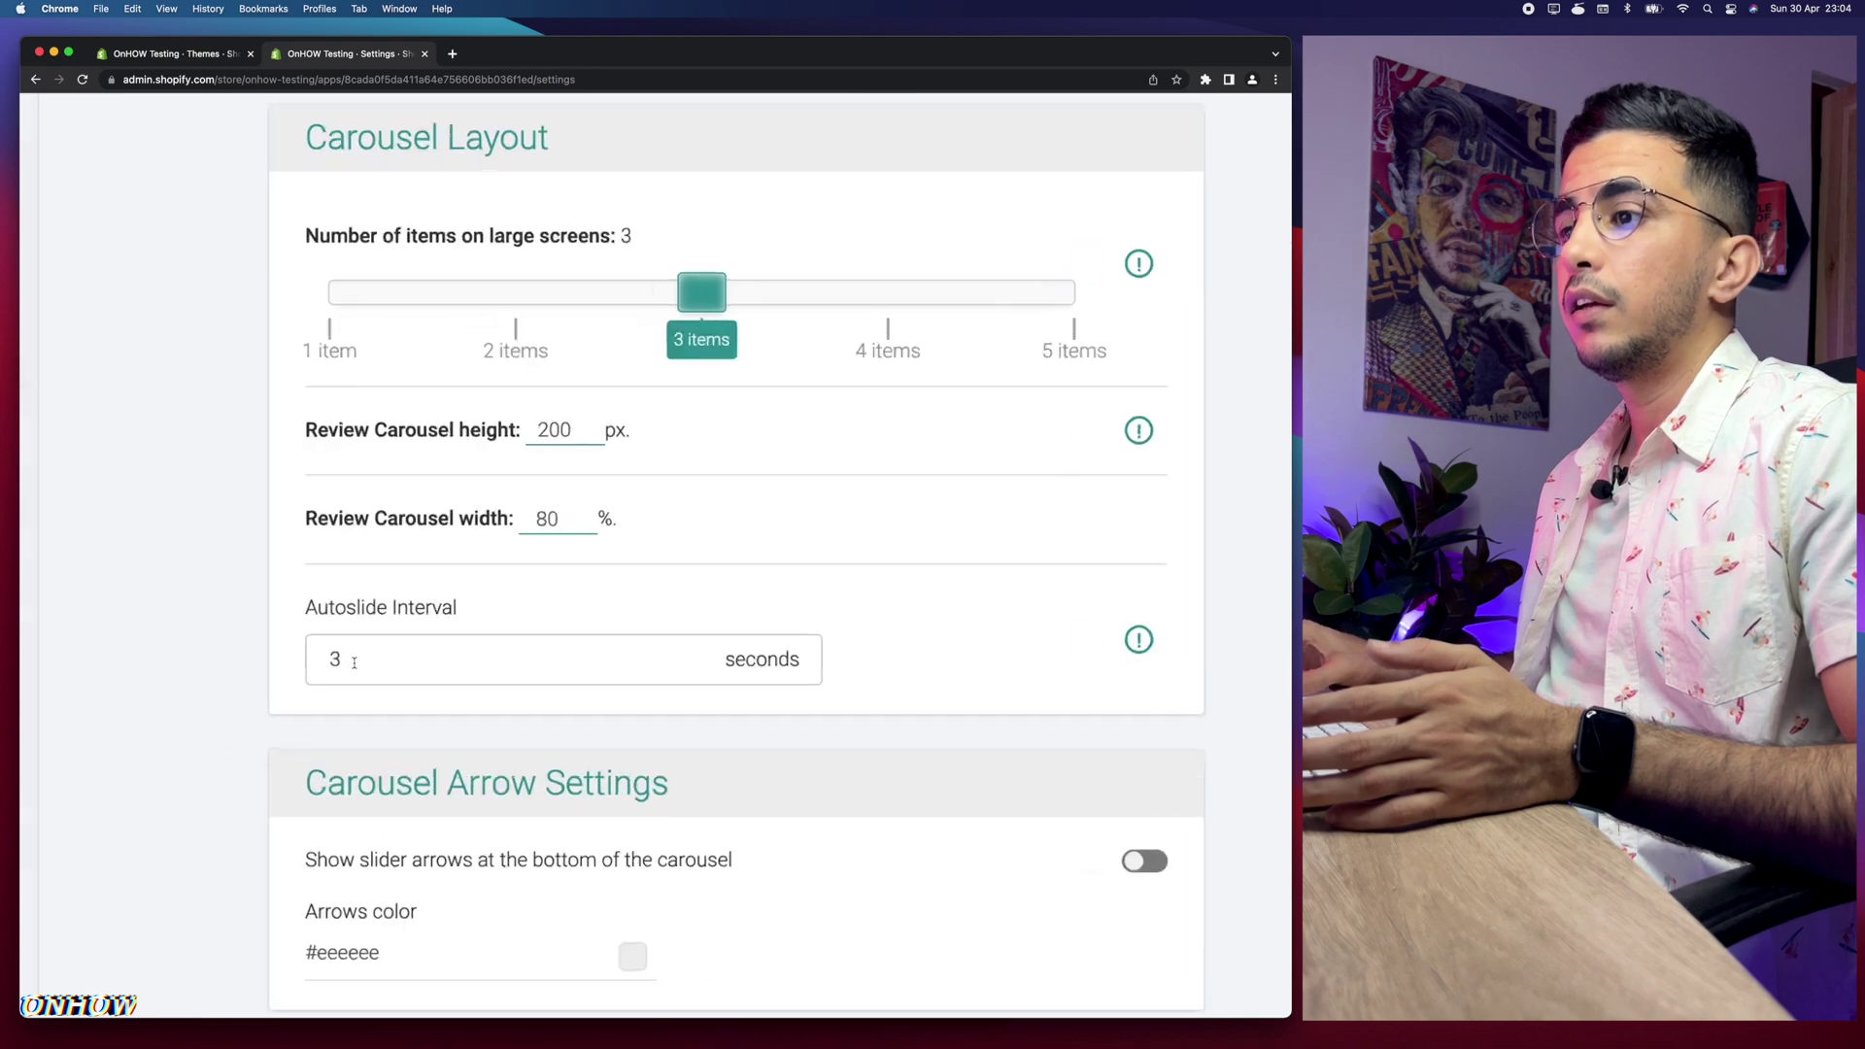
double_click(397, 663)
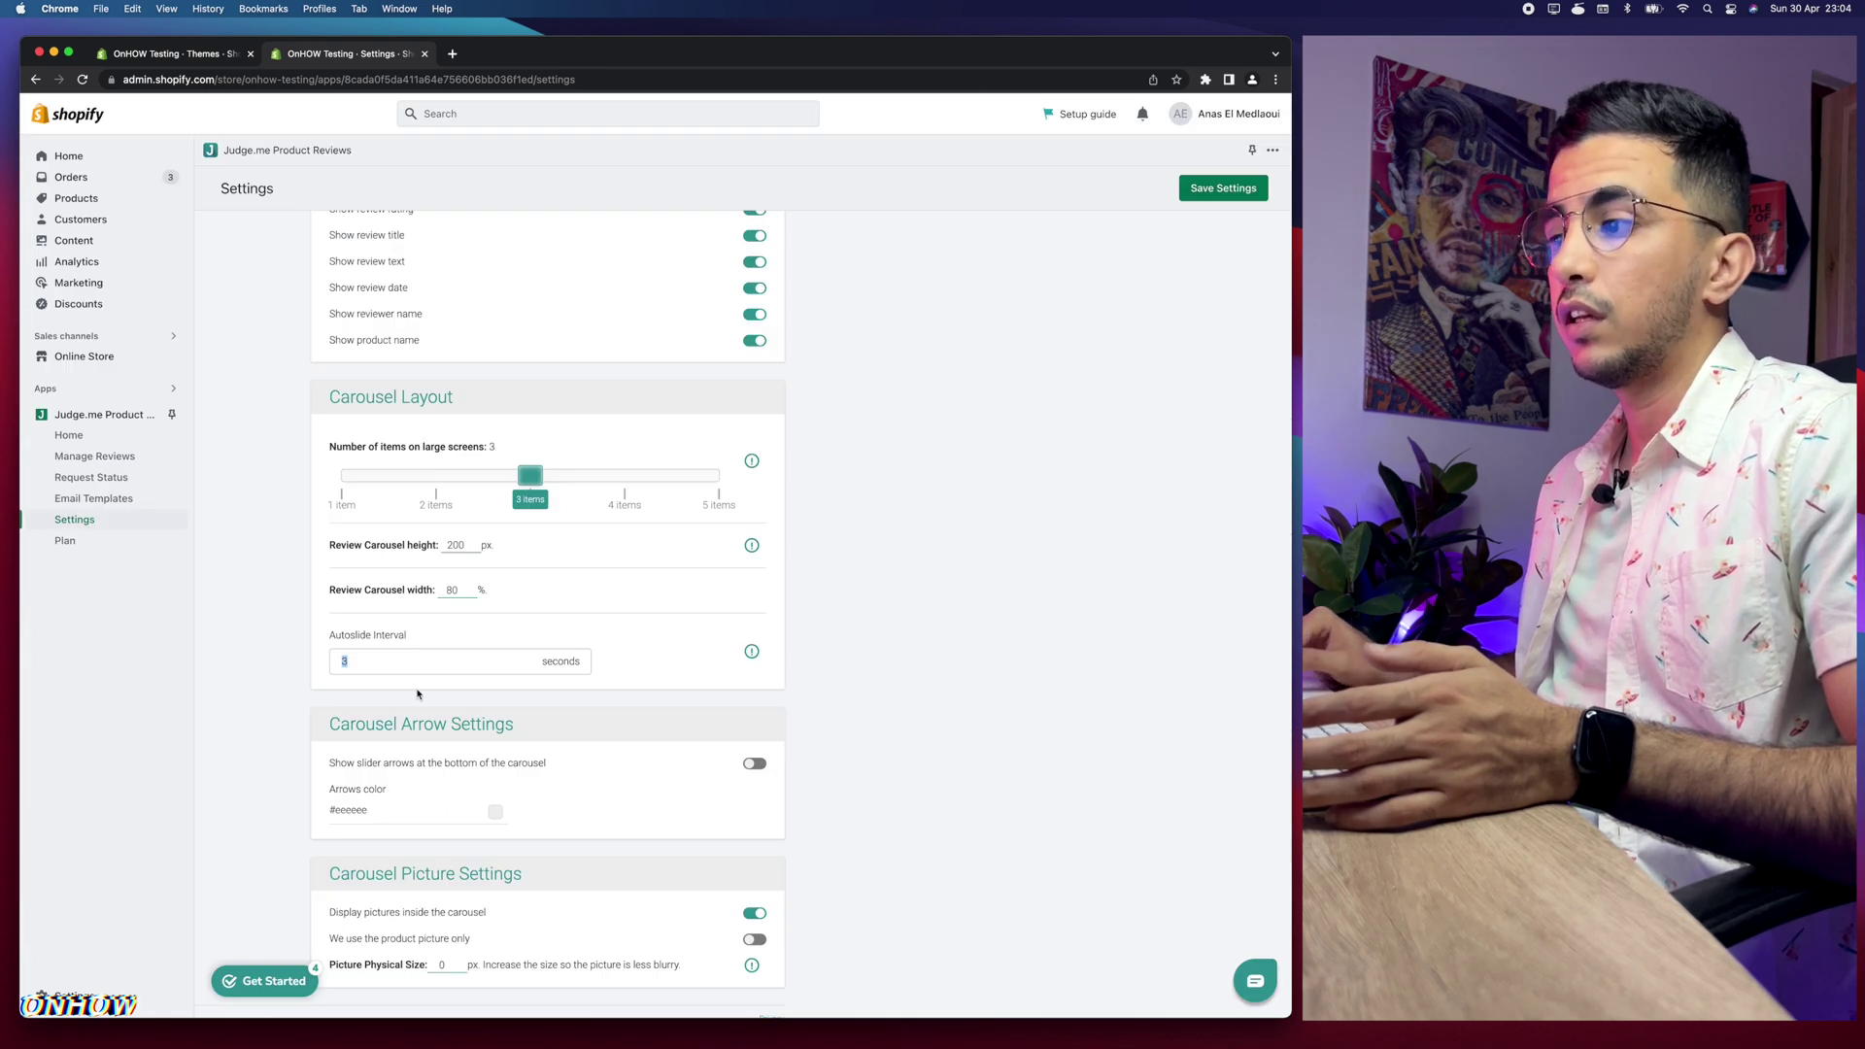
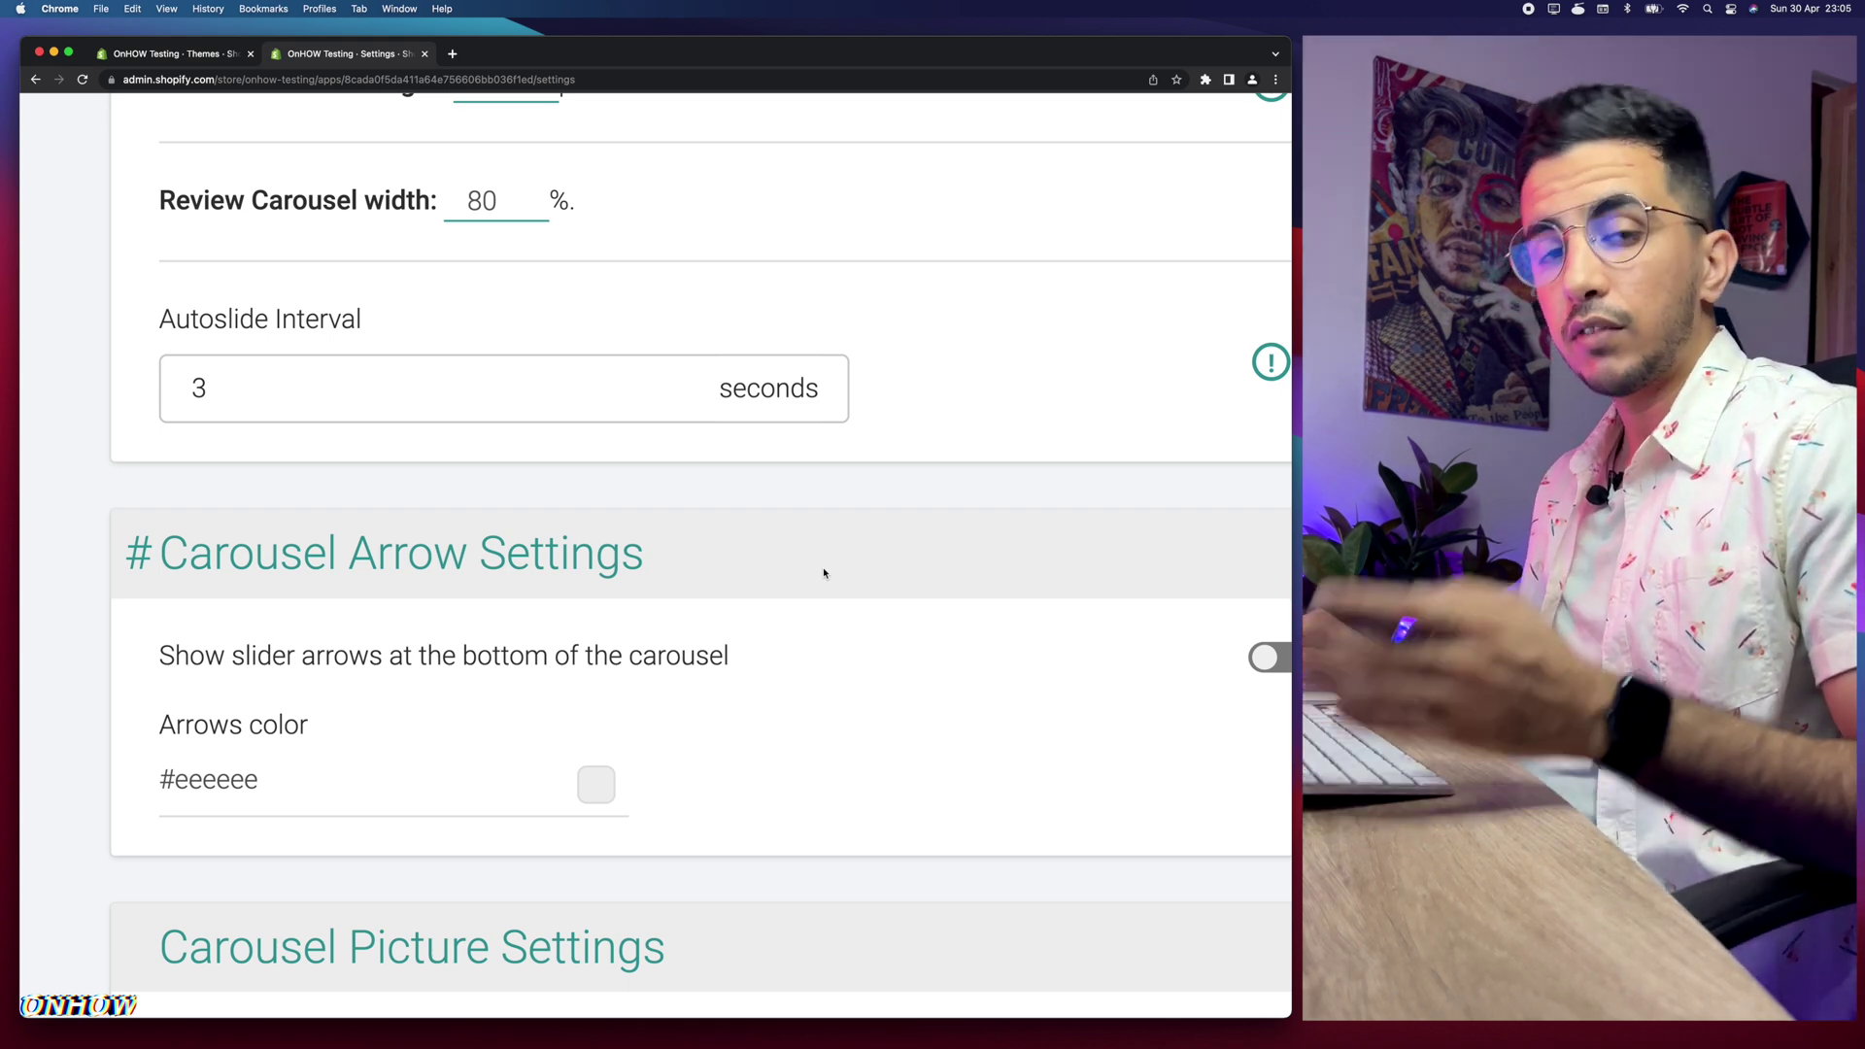
Show the slider arrows on the sides of the carousel instead of at its bottom
scroll(856, 583, "right", 5)
left_click(1055, 666)
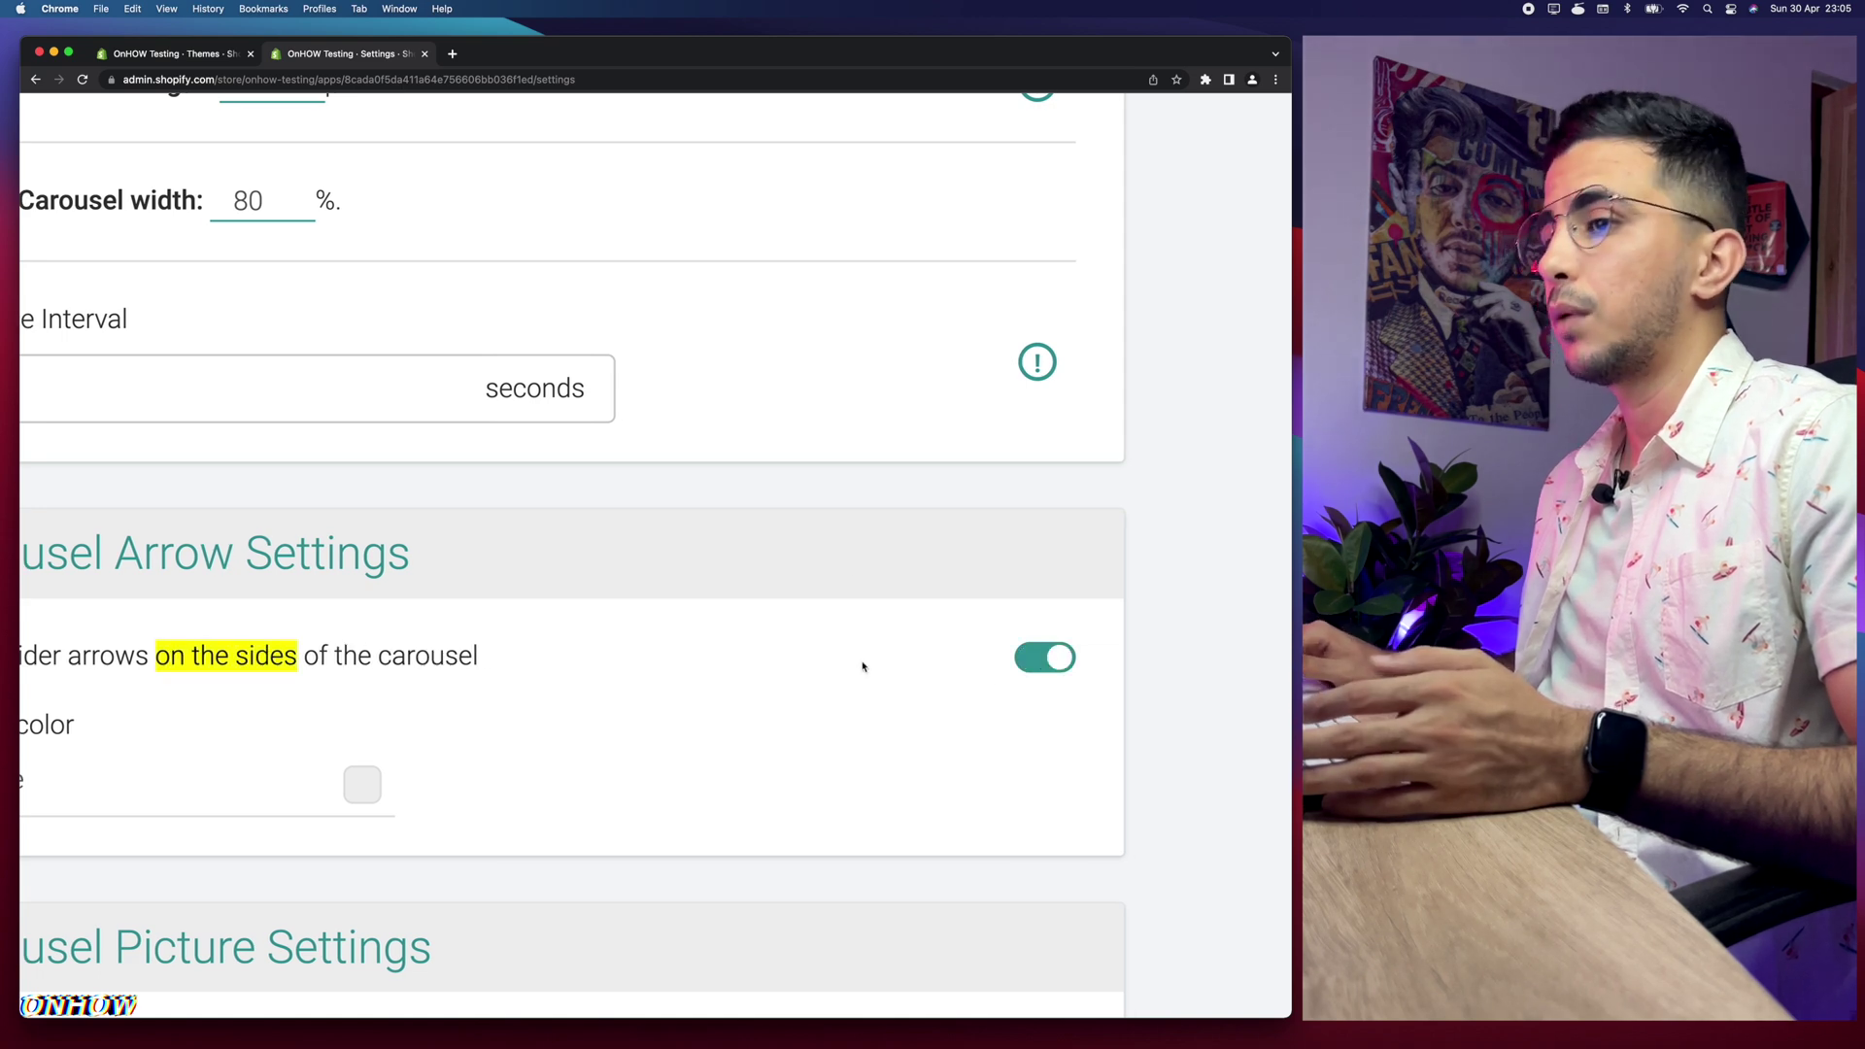
scroll(553, 670, "left", 6)
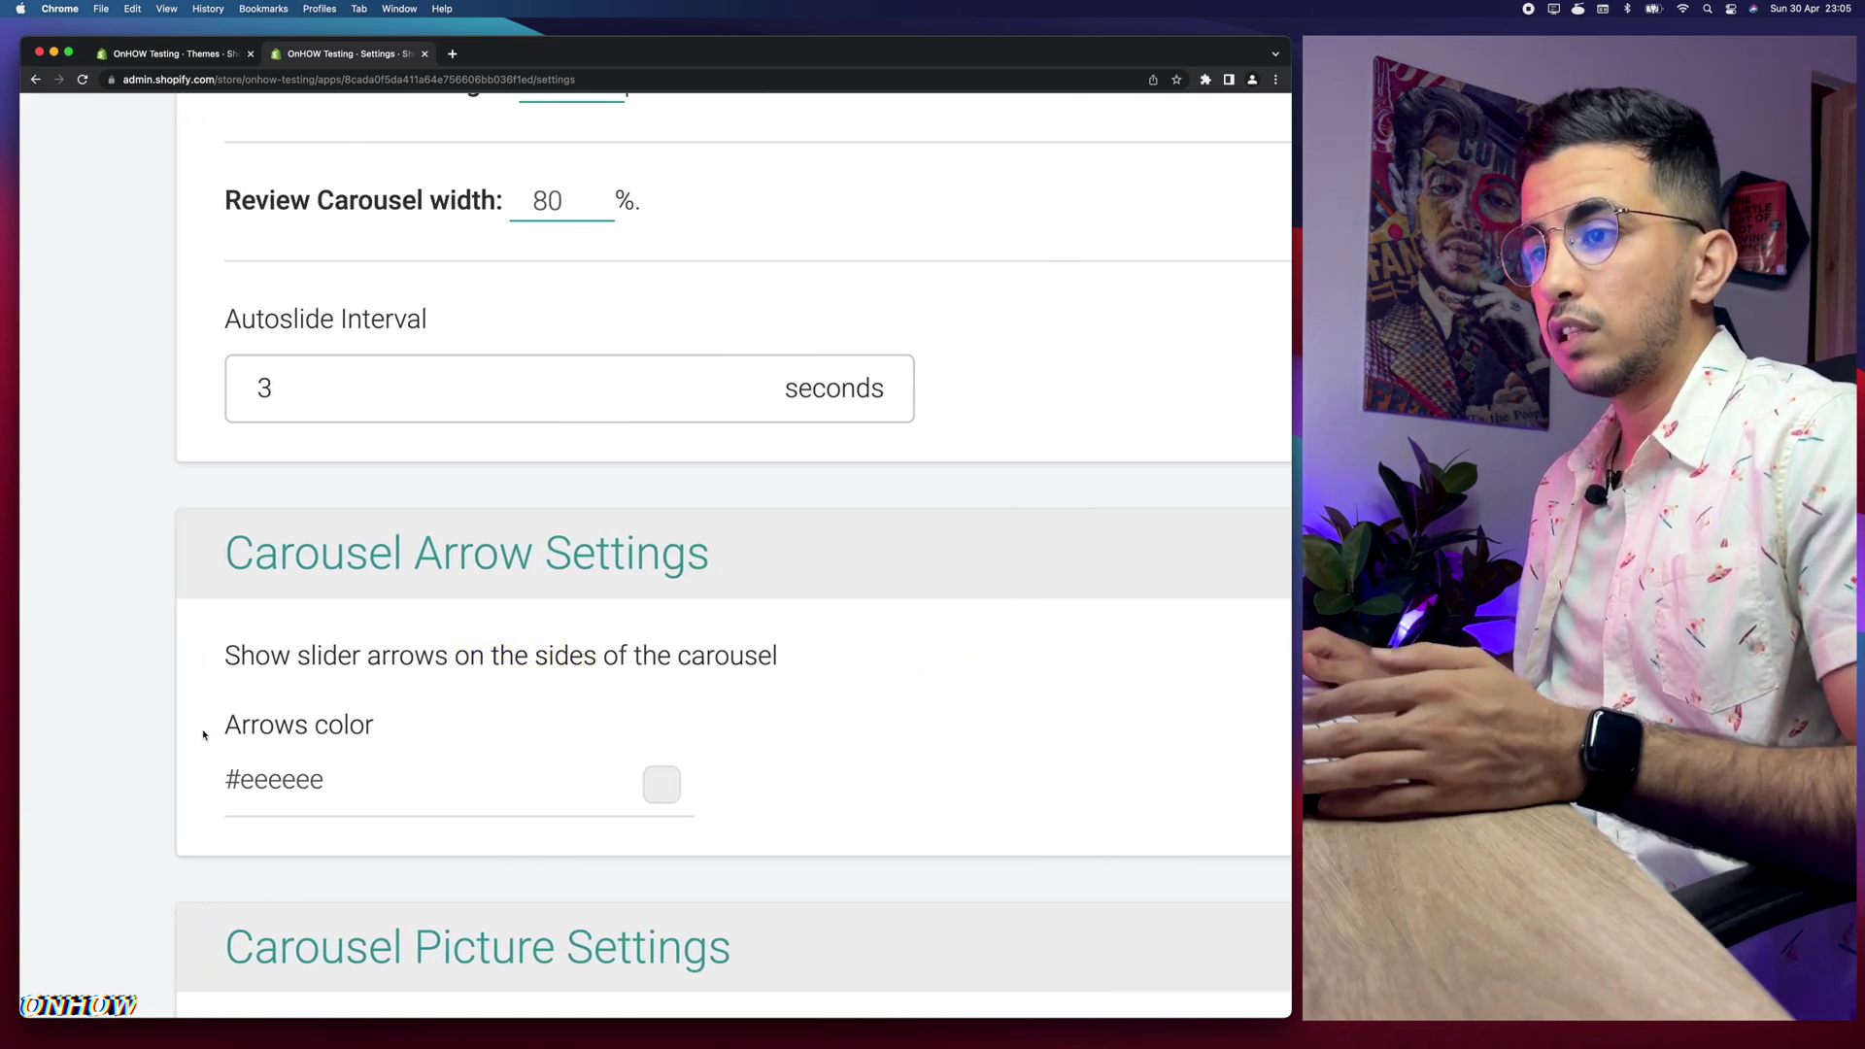
Set the carousel's arrows color to #d3d3d3
left_click_drag(206, 735, 378, 735)
left_click(458, 721)
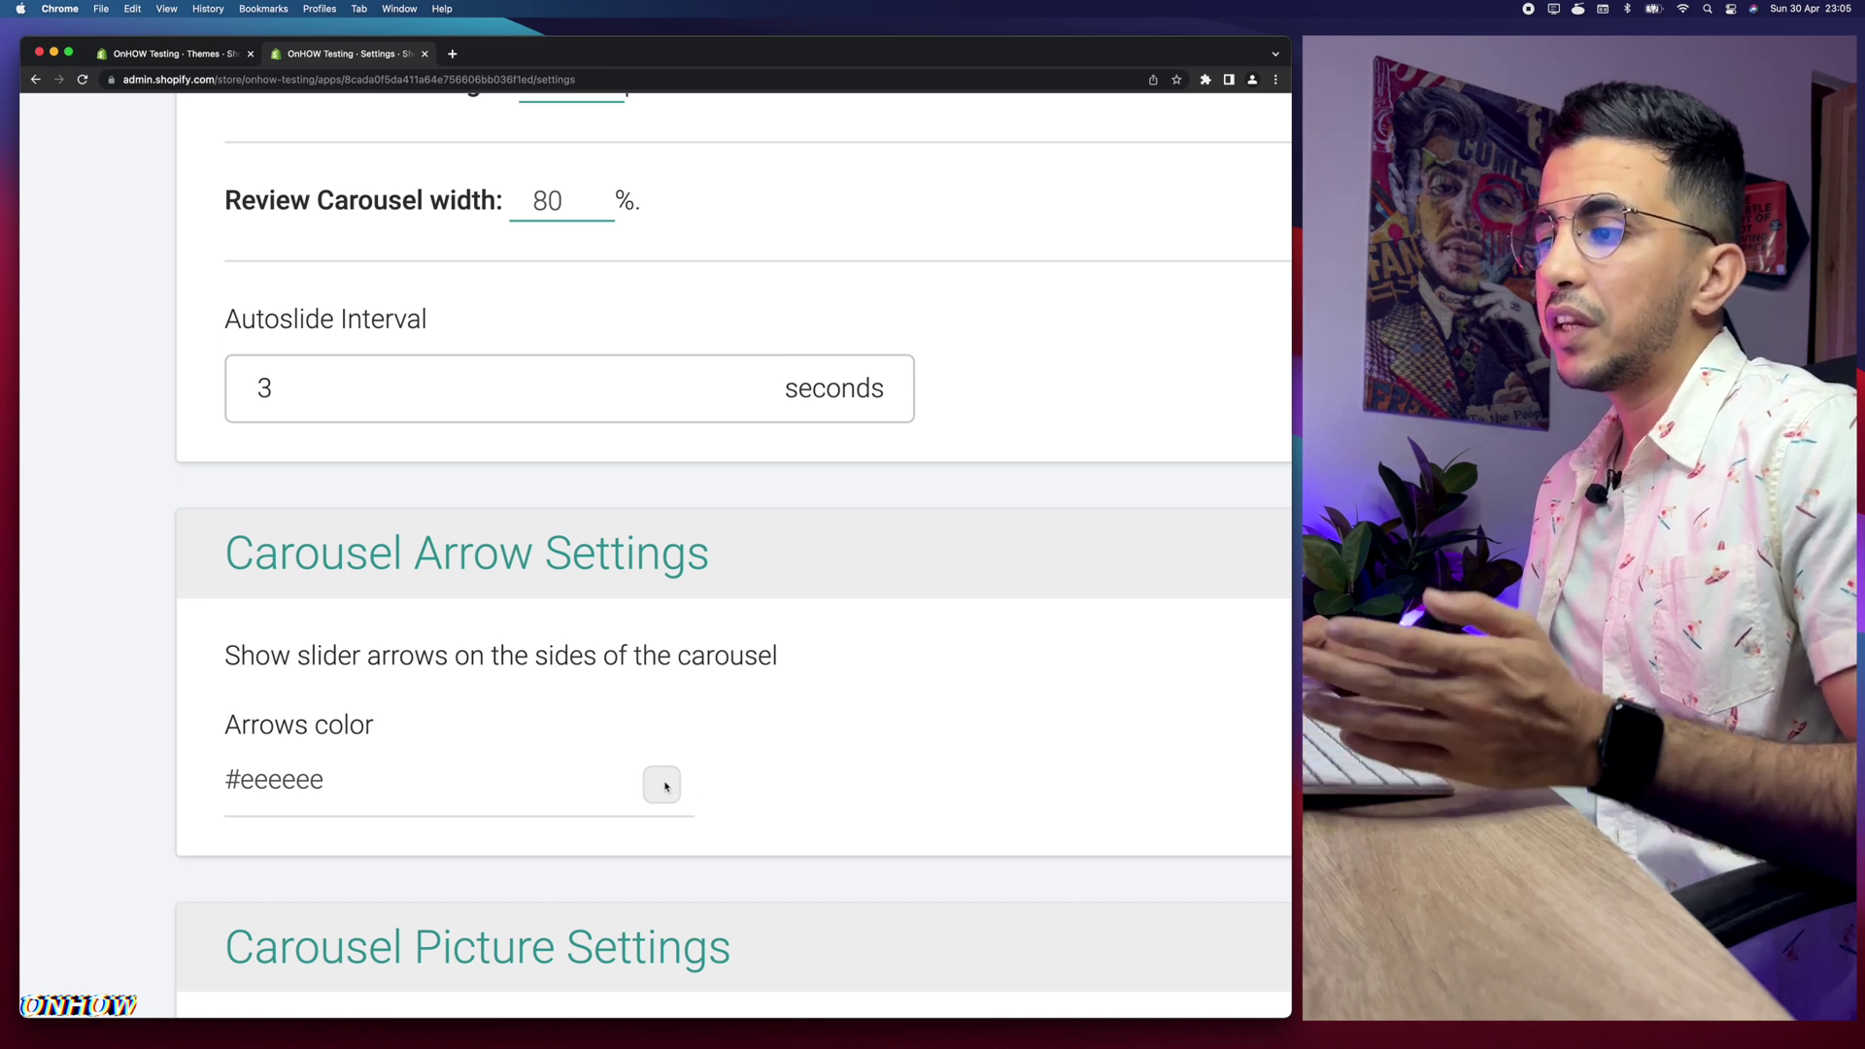
left_click(369, 796)
scroll(369, 680, "down", 3)
key("super+a")
type("#d3d3d3")
left_click(811, 592)
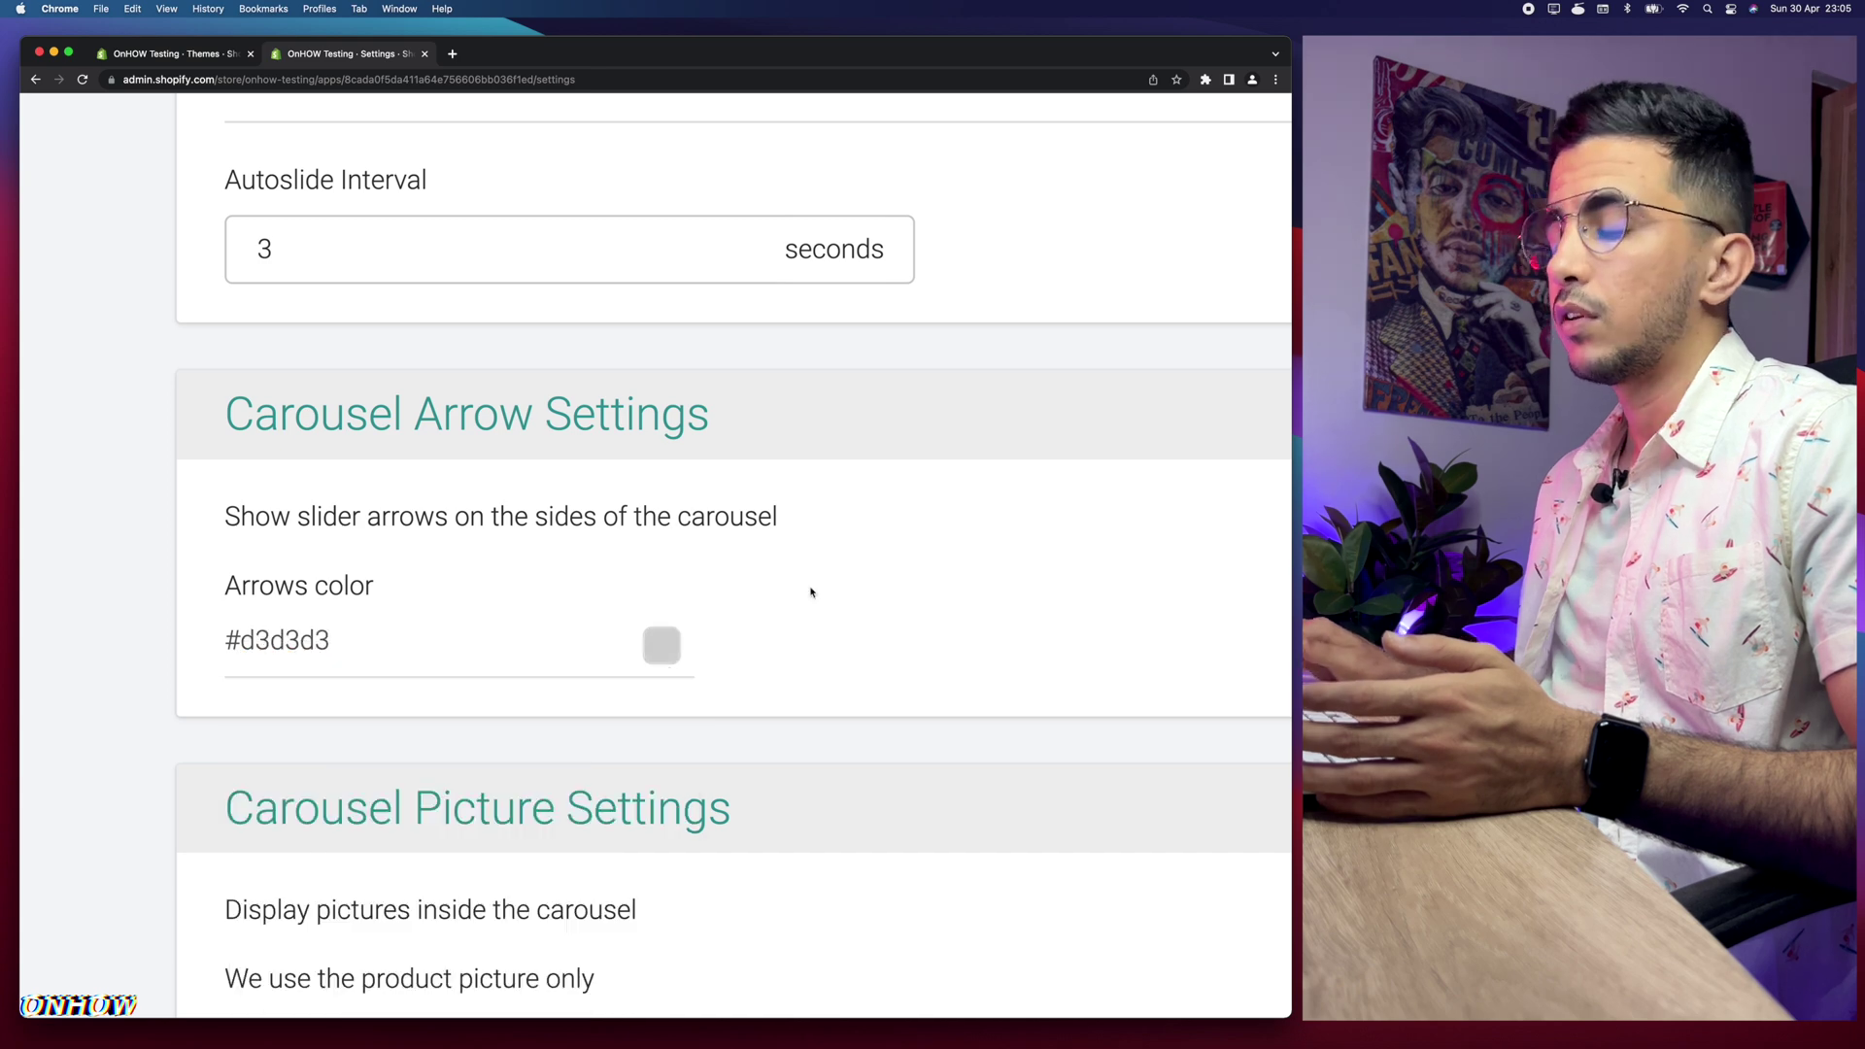
Try turning off the display of pictures inside the carousel, and switch it back on
scroll(772, 666, "down", 3)
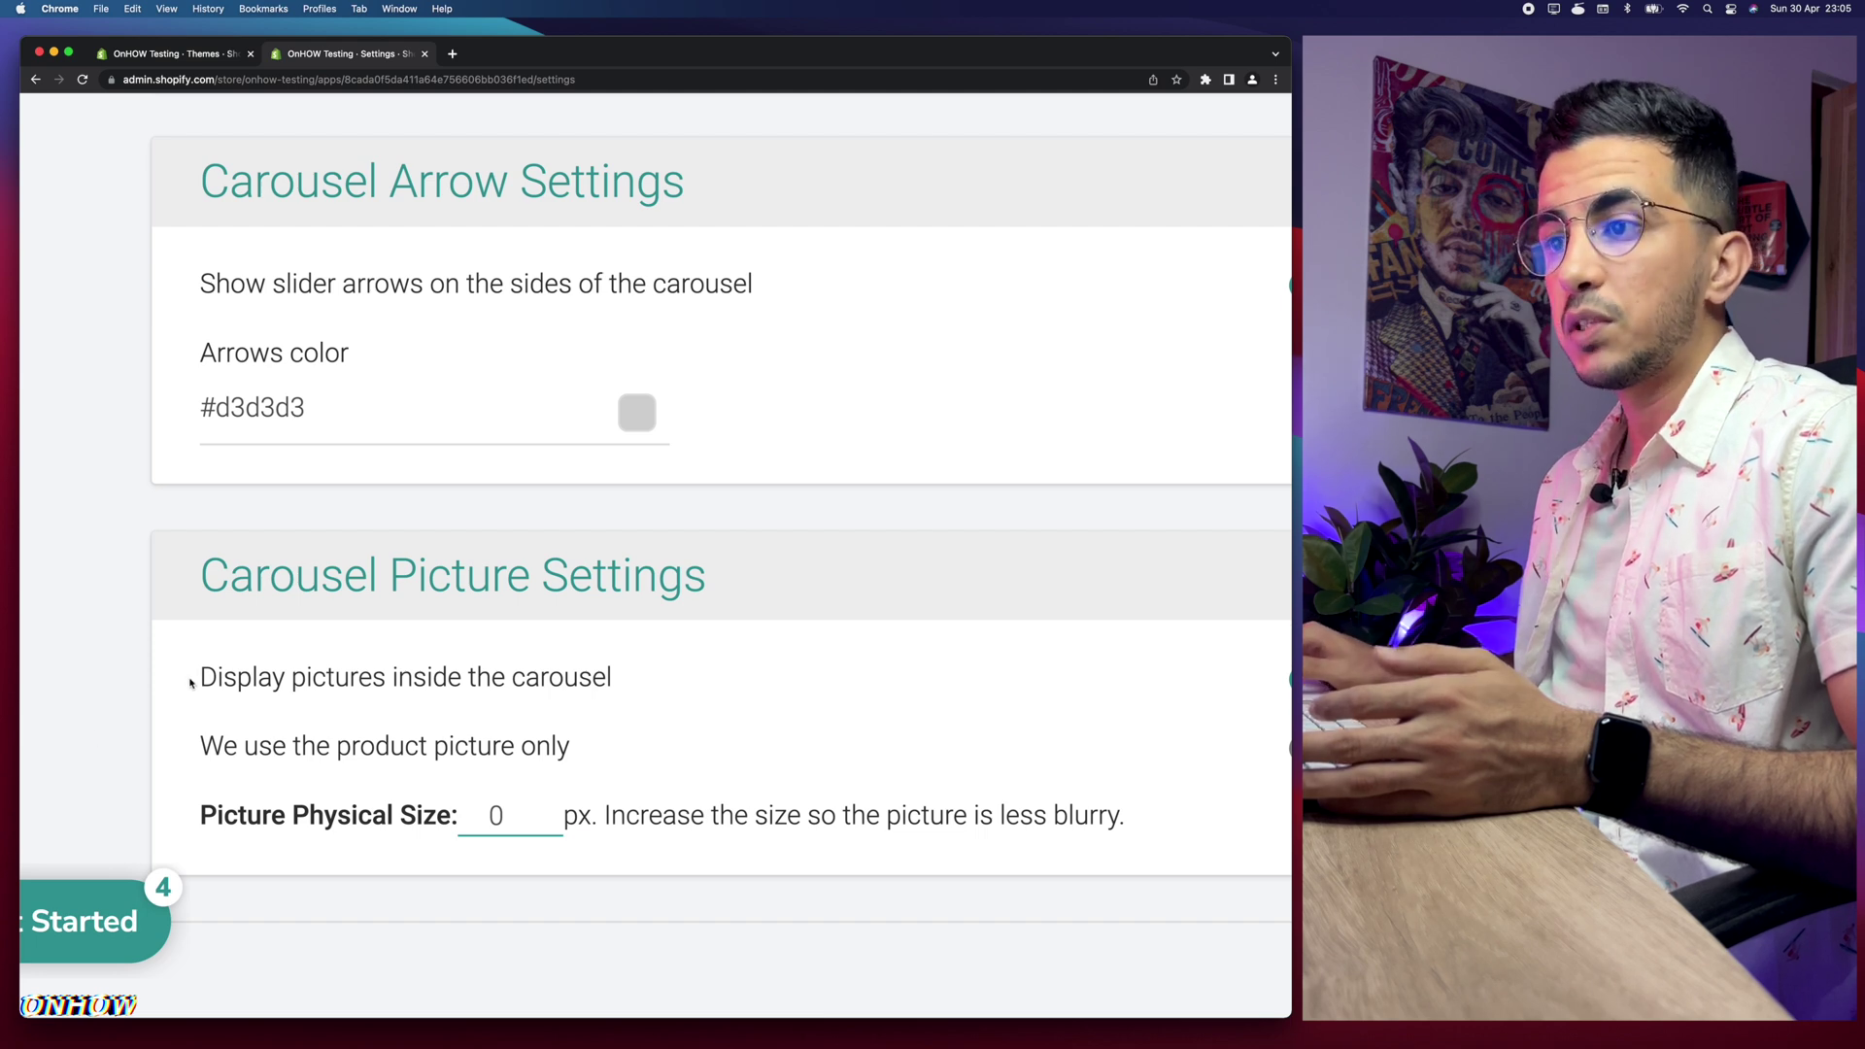
triple_click(320, 678)
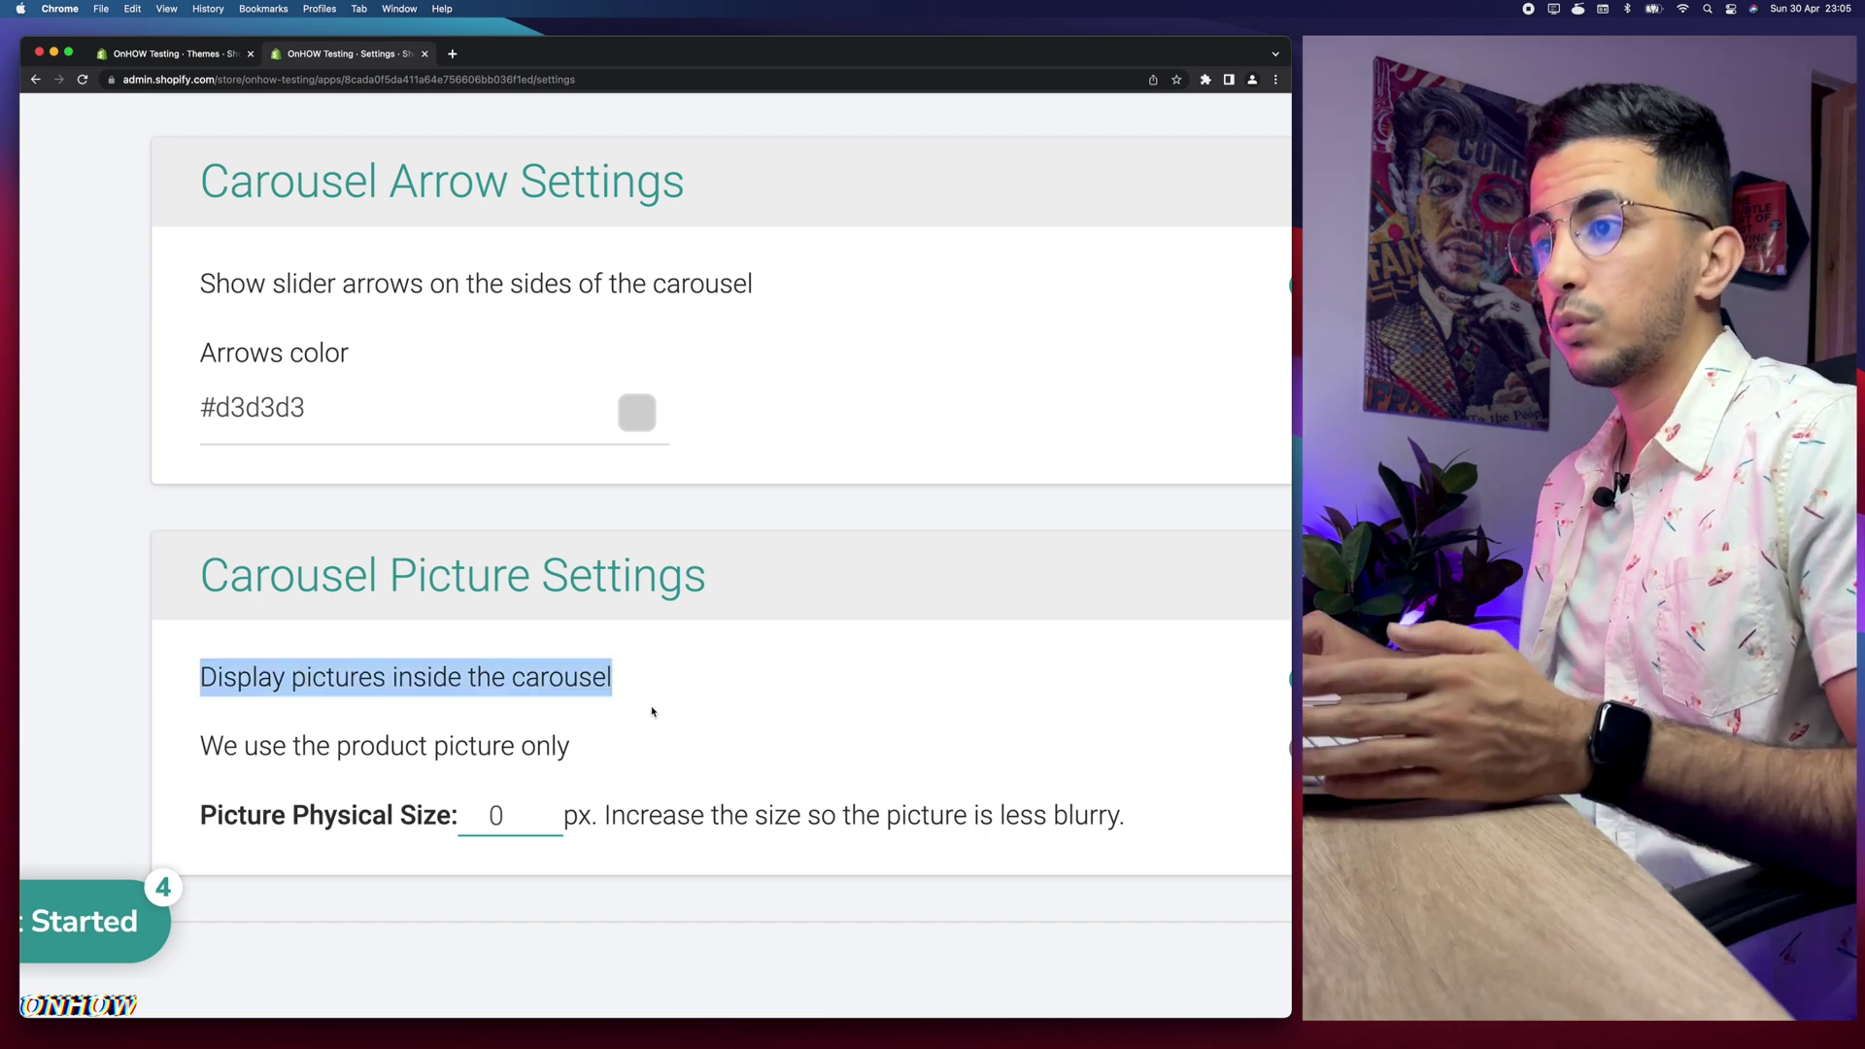
scroll(651, 712, "right", 5)
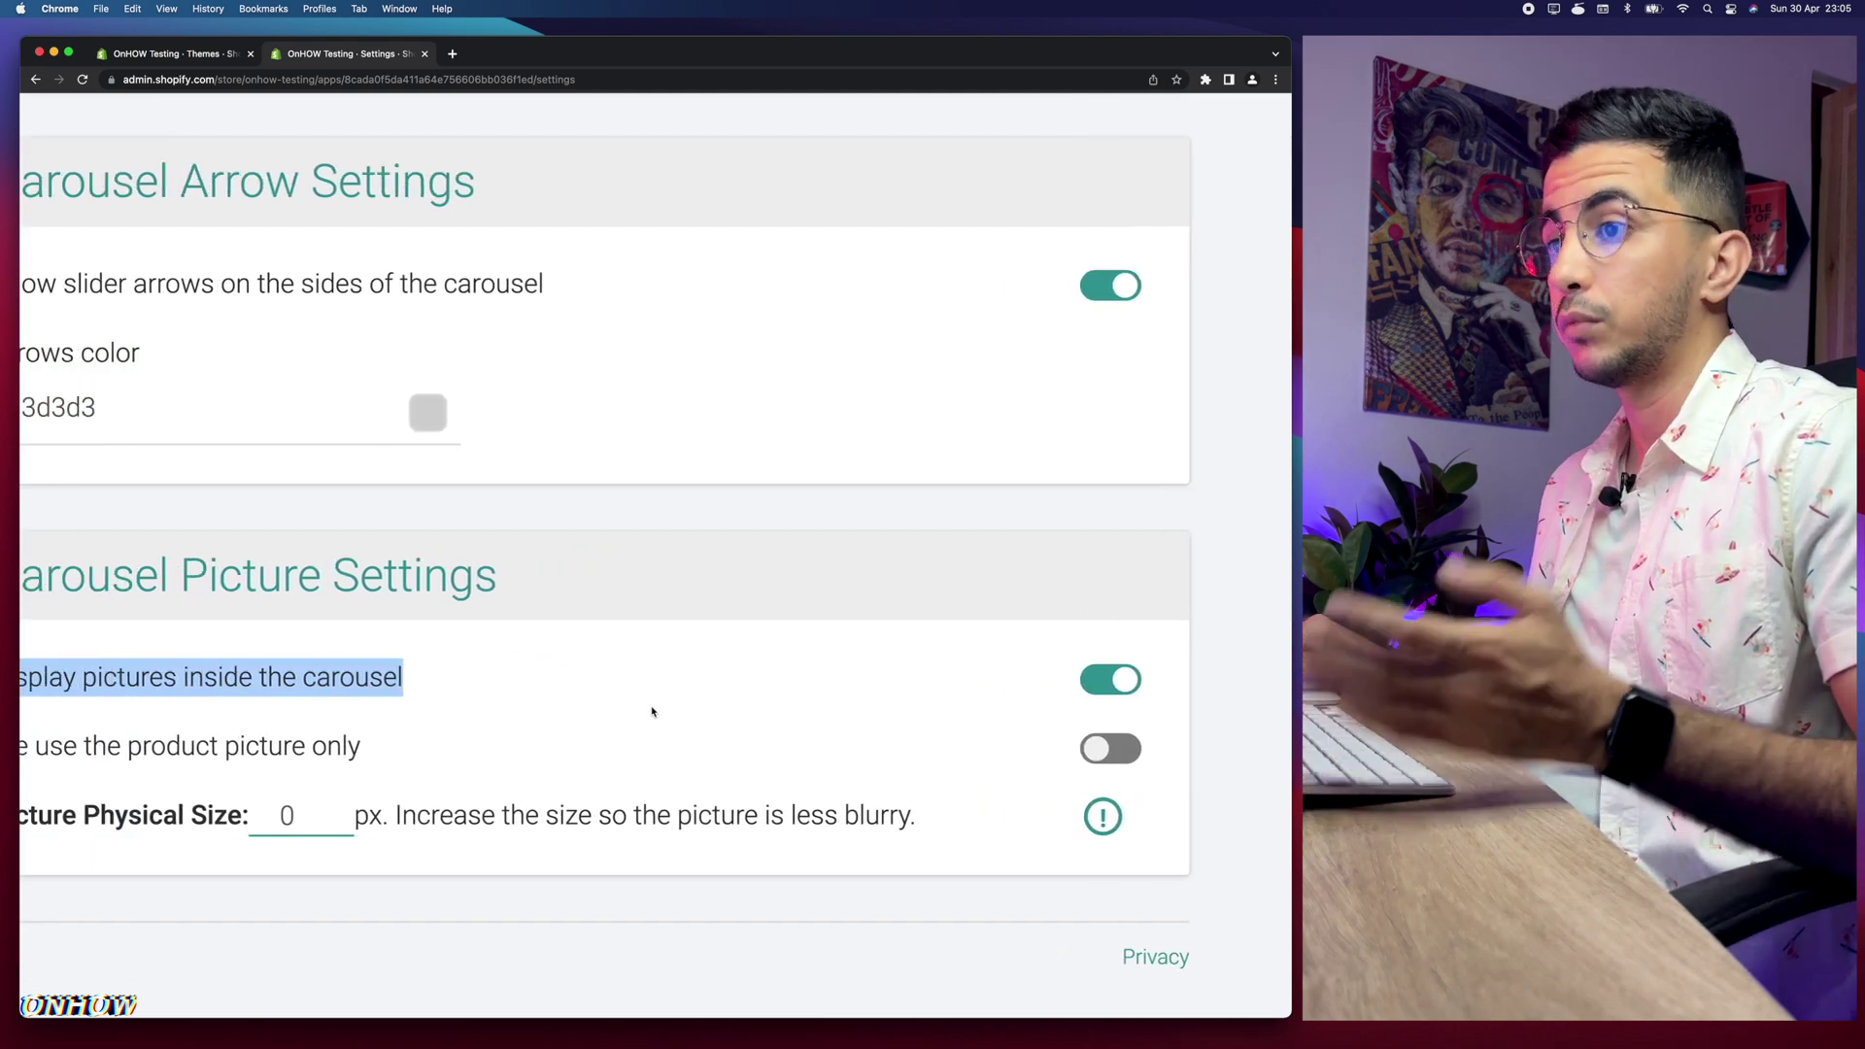
left_click(1025, 679)
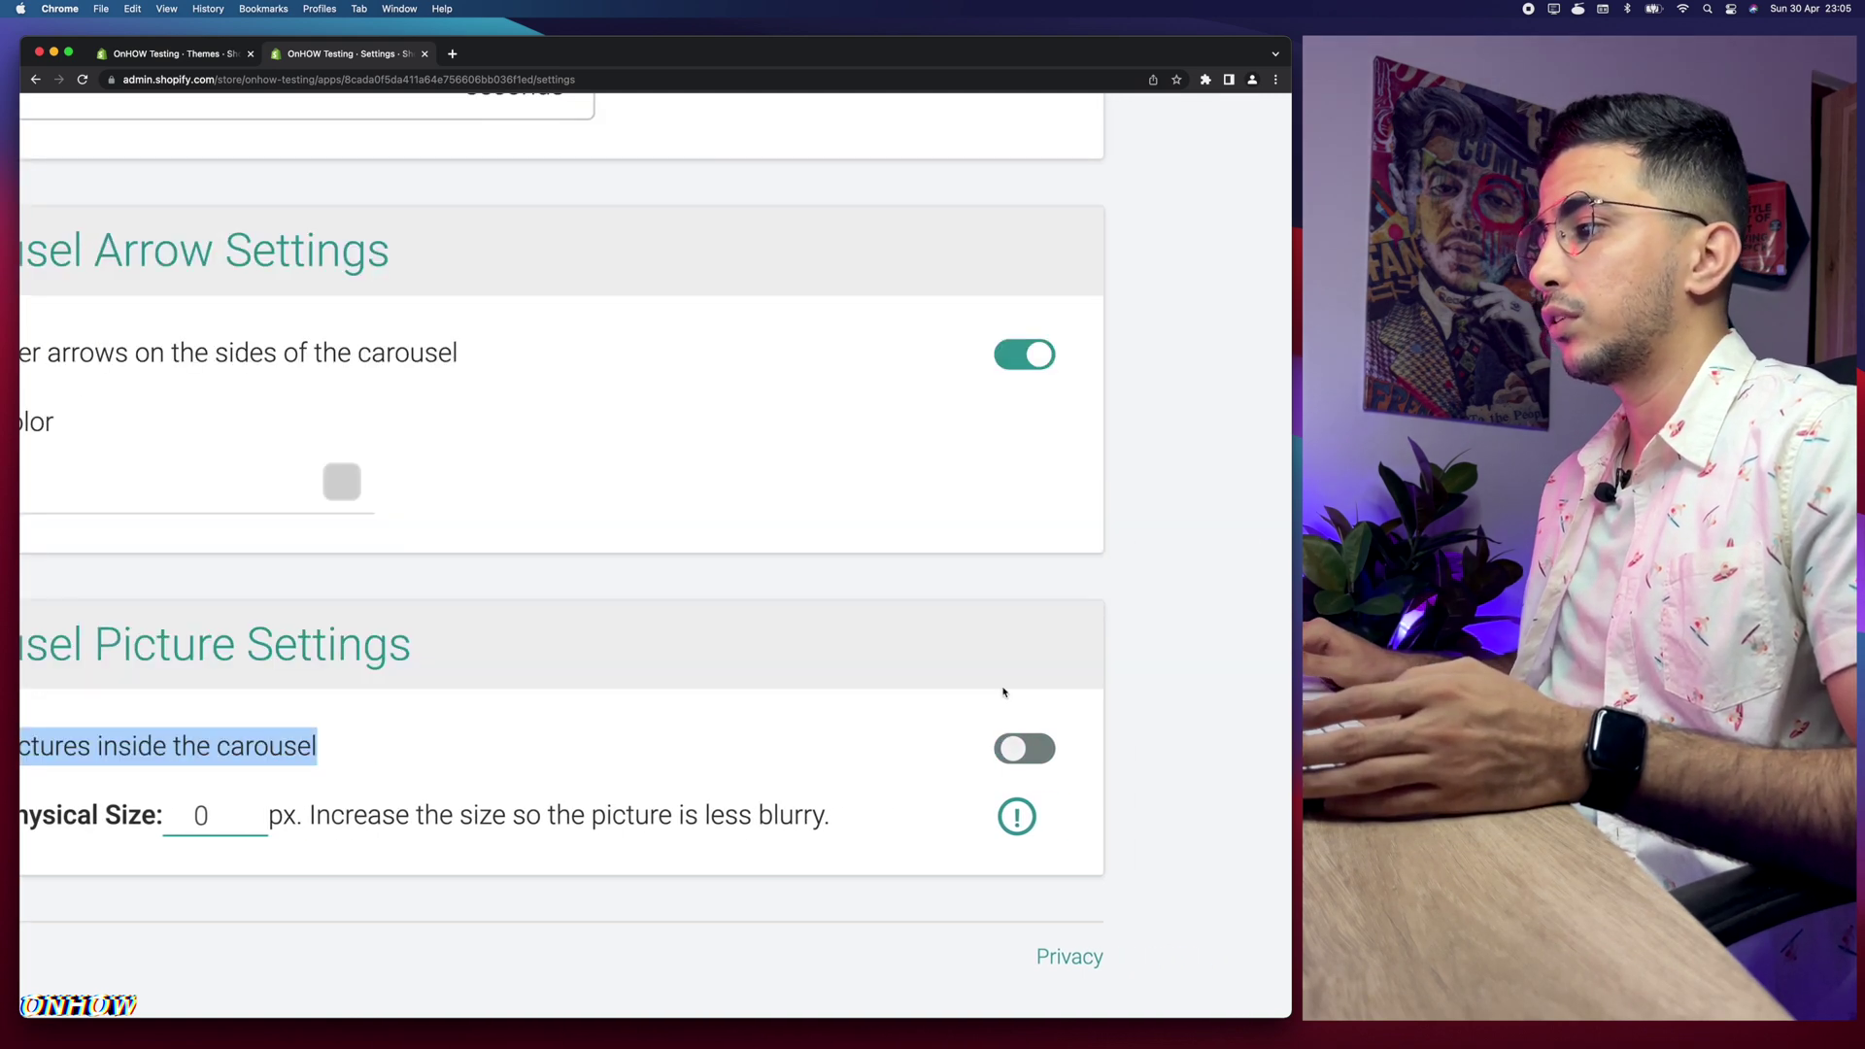
left_click(1020, 748)
scroll(701, 746, "left", 4)
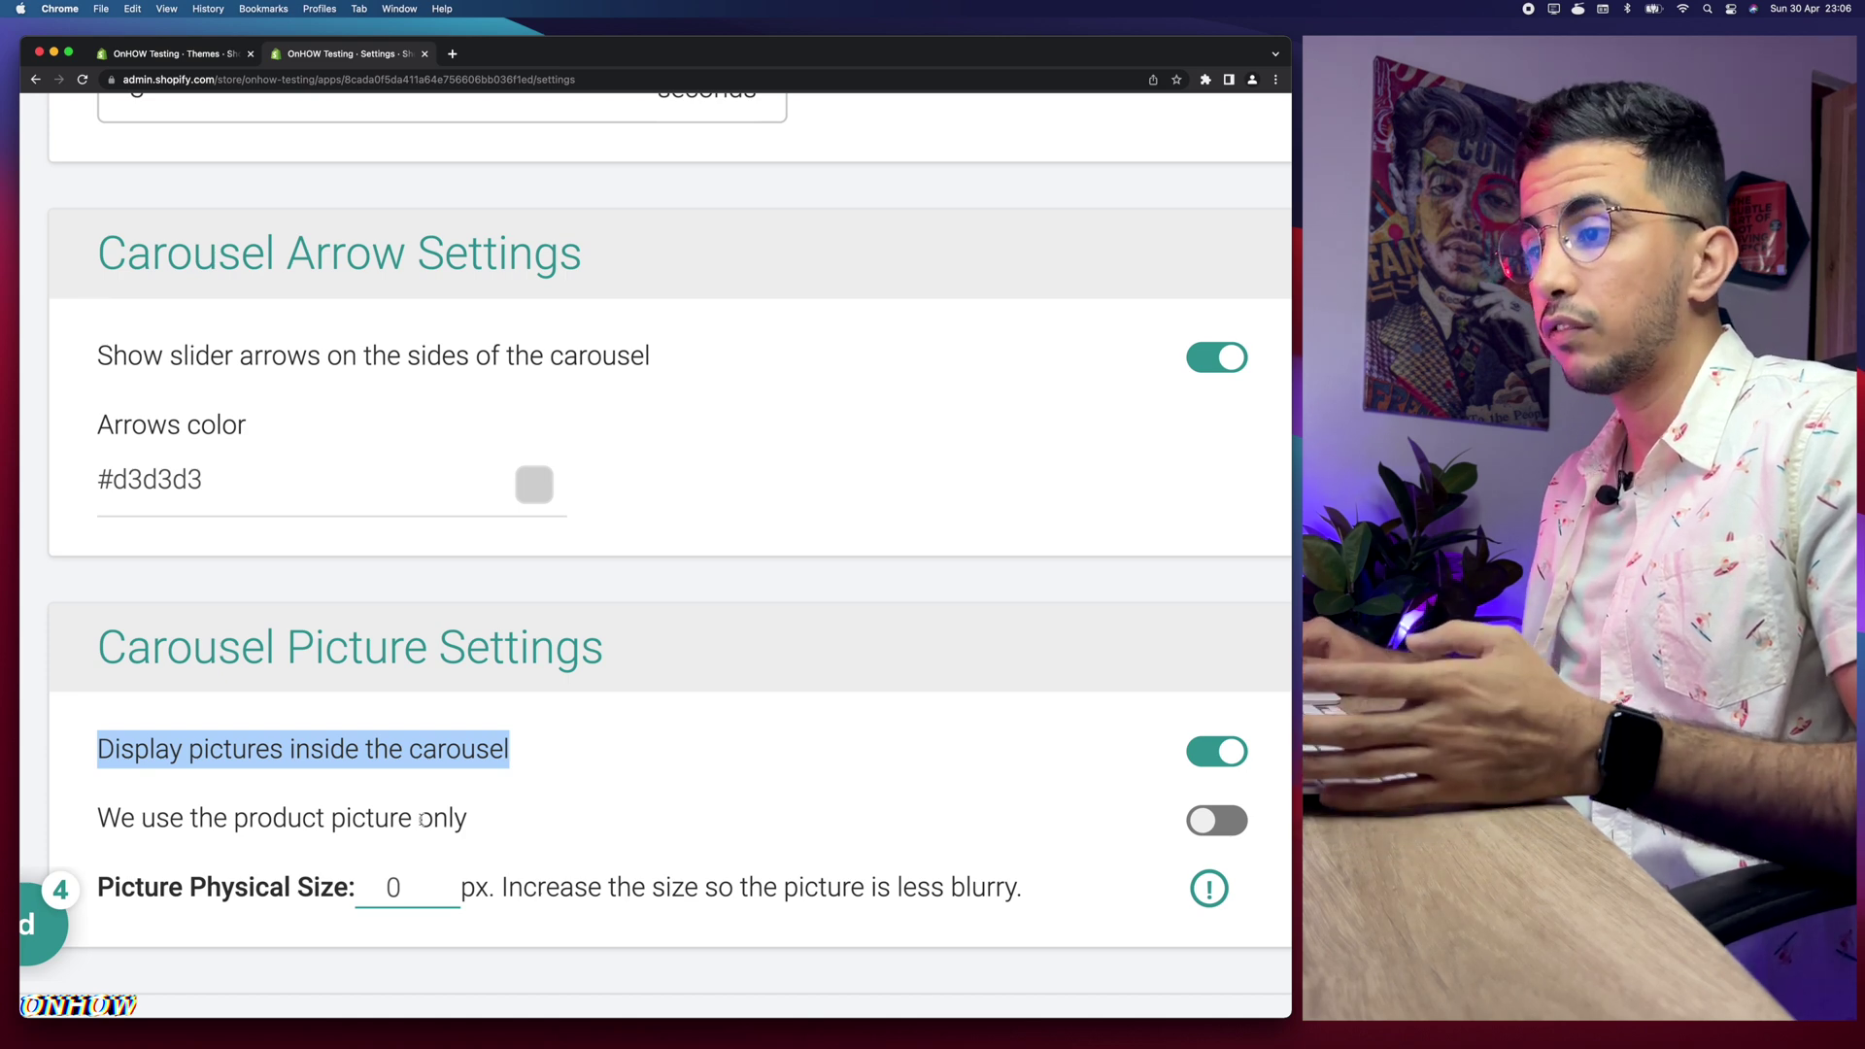
Try using the review picture with fallback to the product picture, and switch back to the product picture only
left_click(1225, 825)
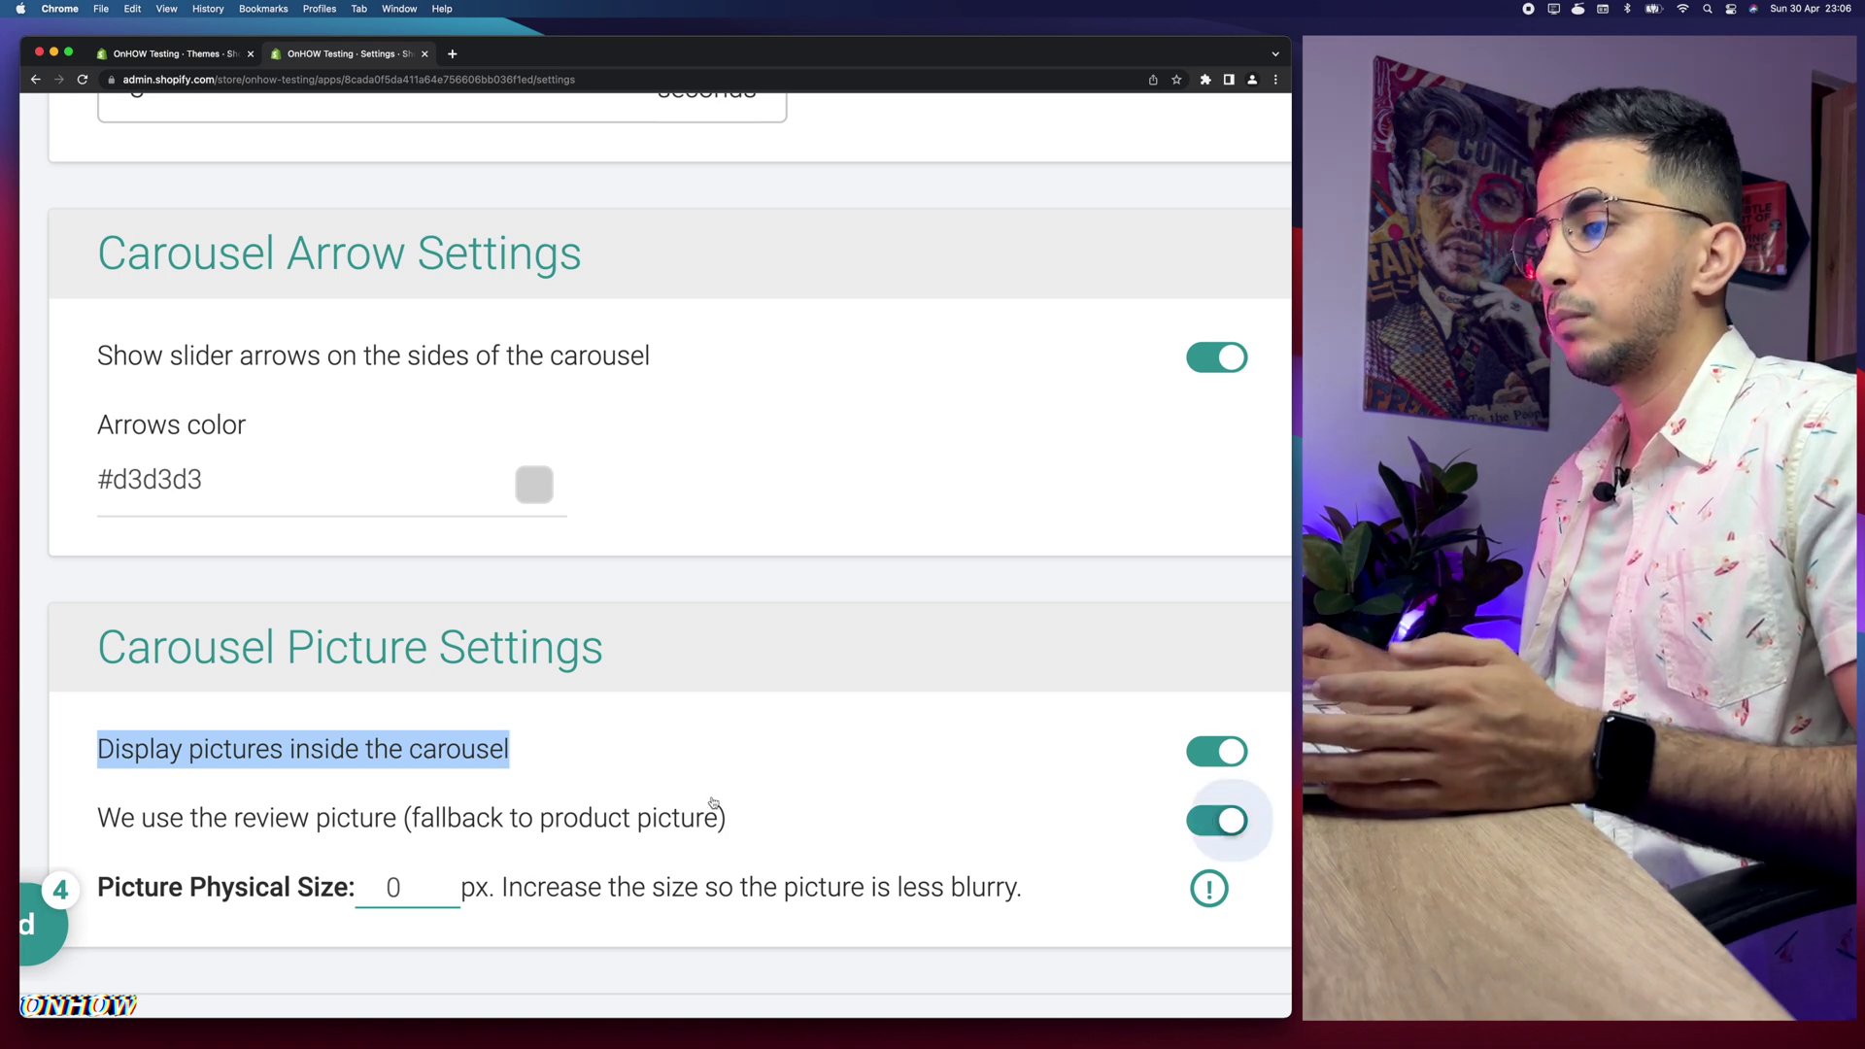
left_click(1202, 823)
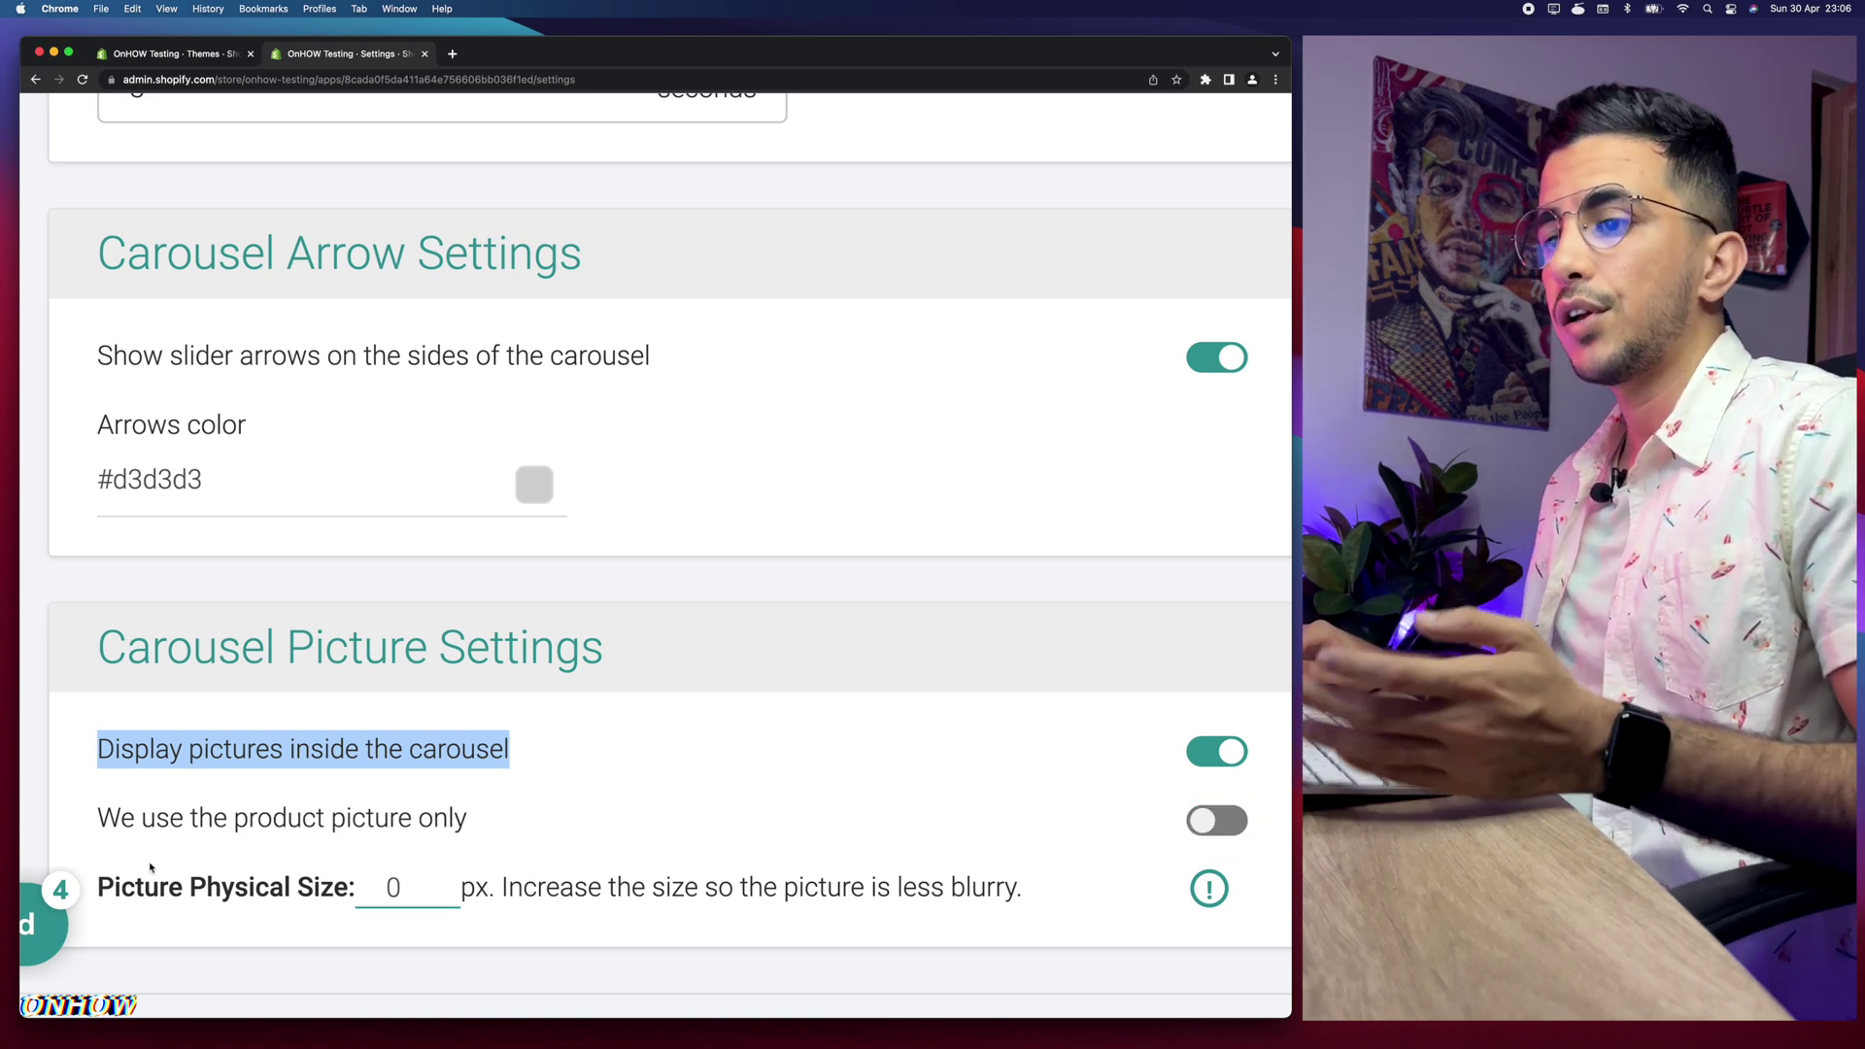
left_click_drag(102, 873, 330, 876)
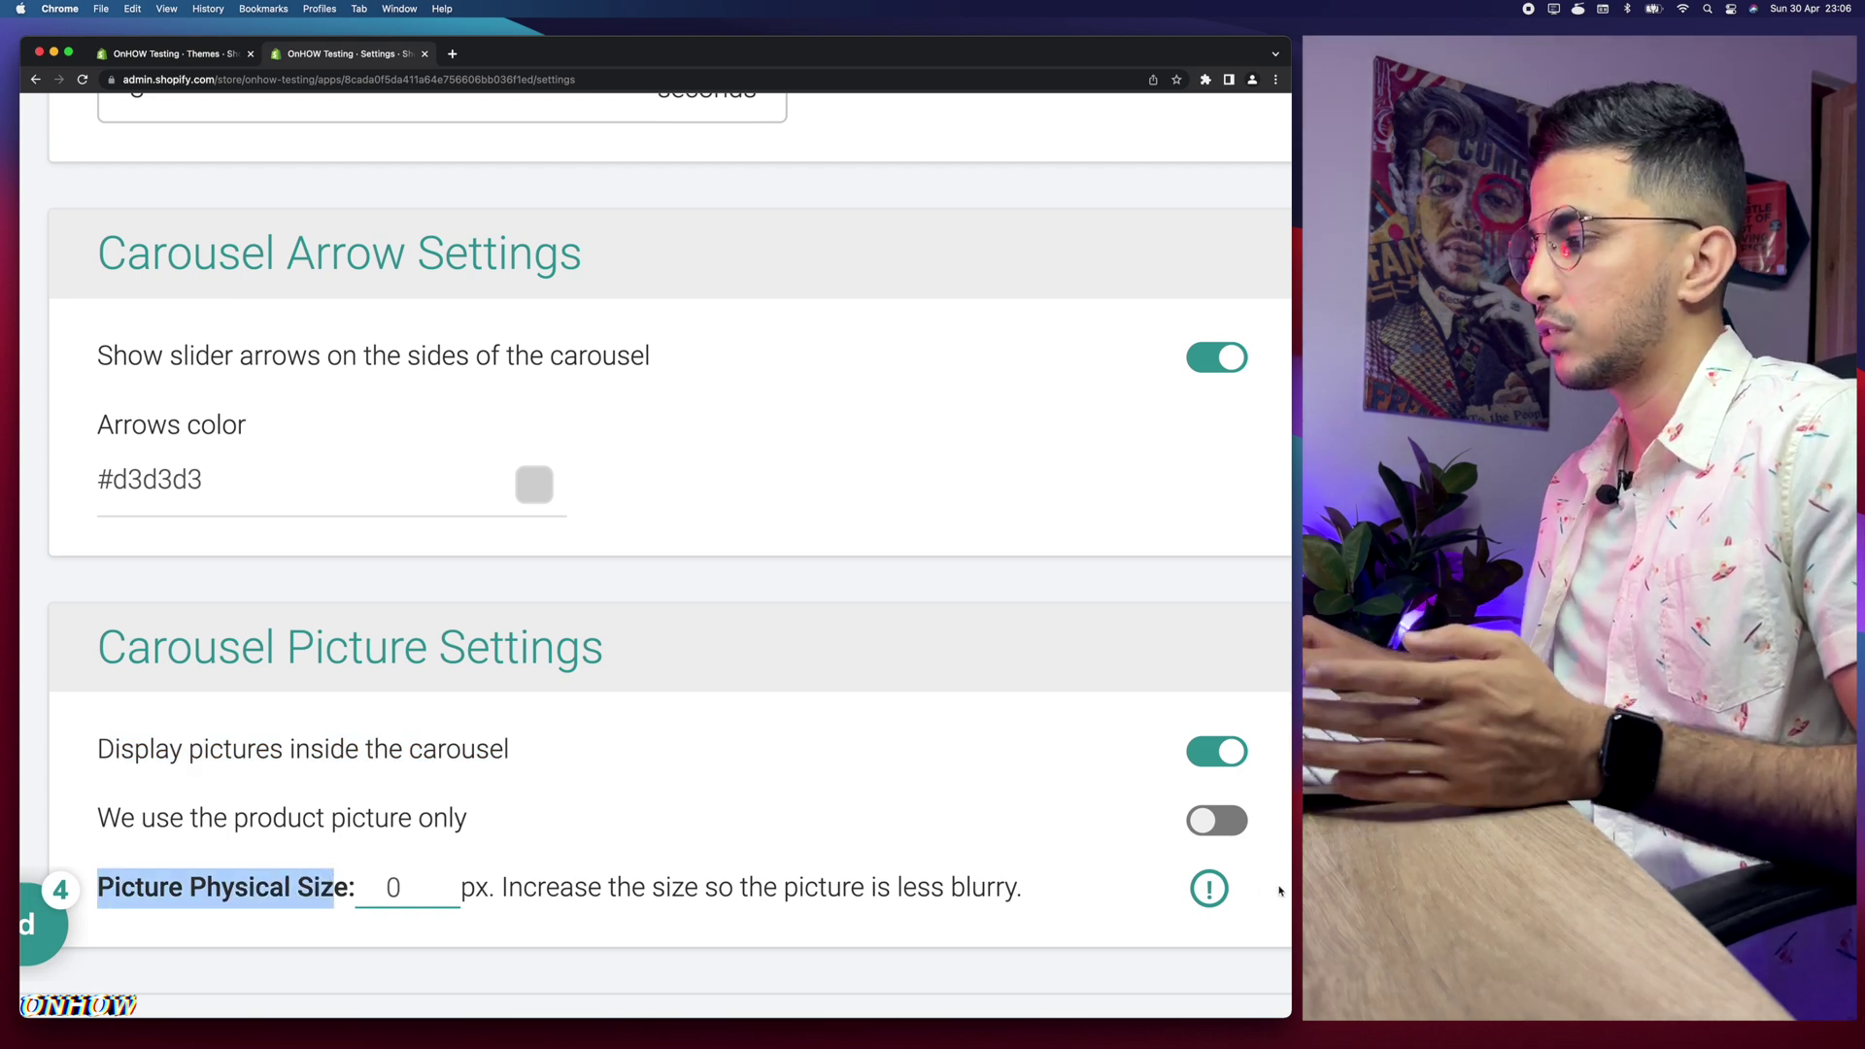
Save the Reviews Carousel settings in Judge.me
key("super+0")
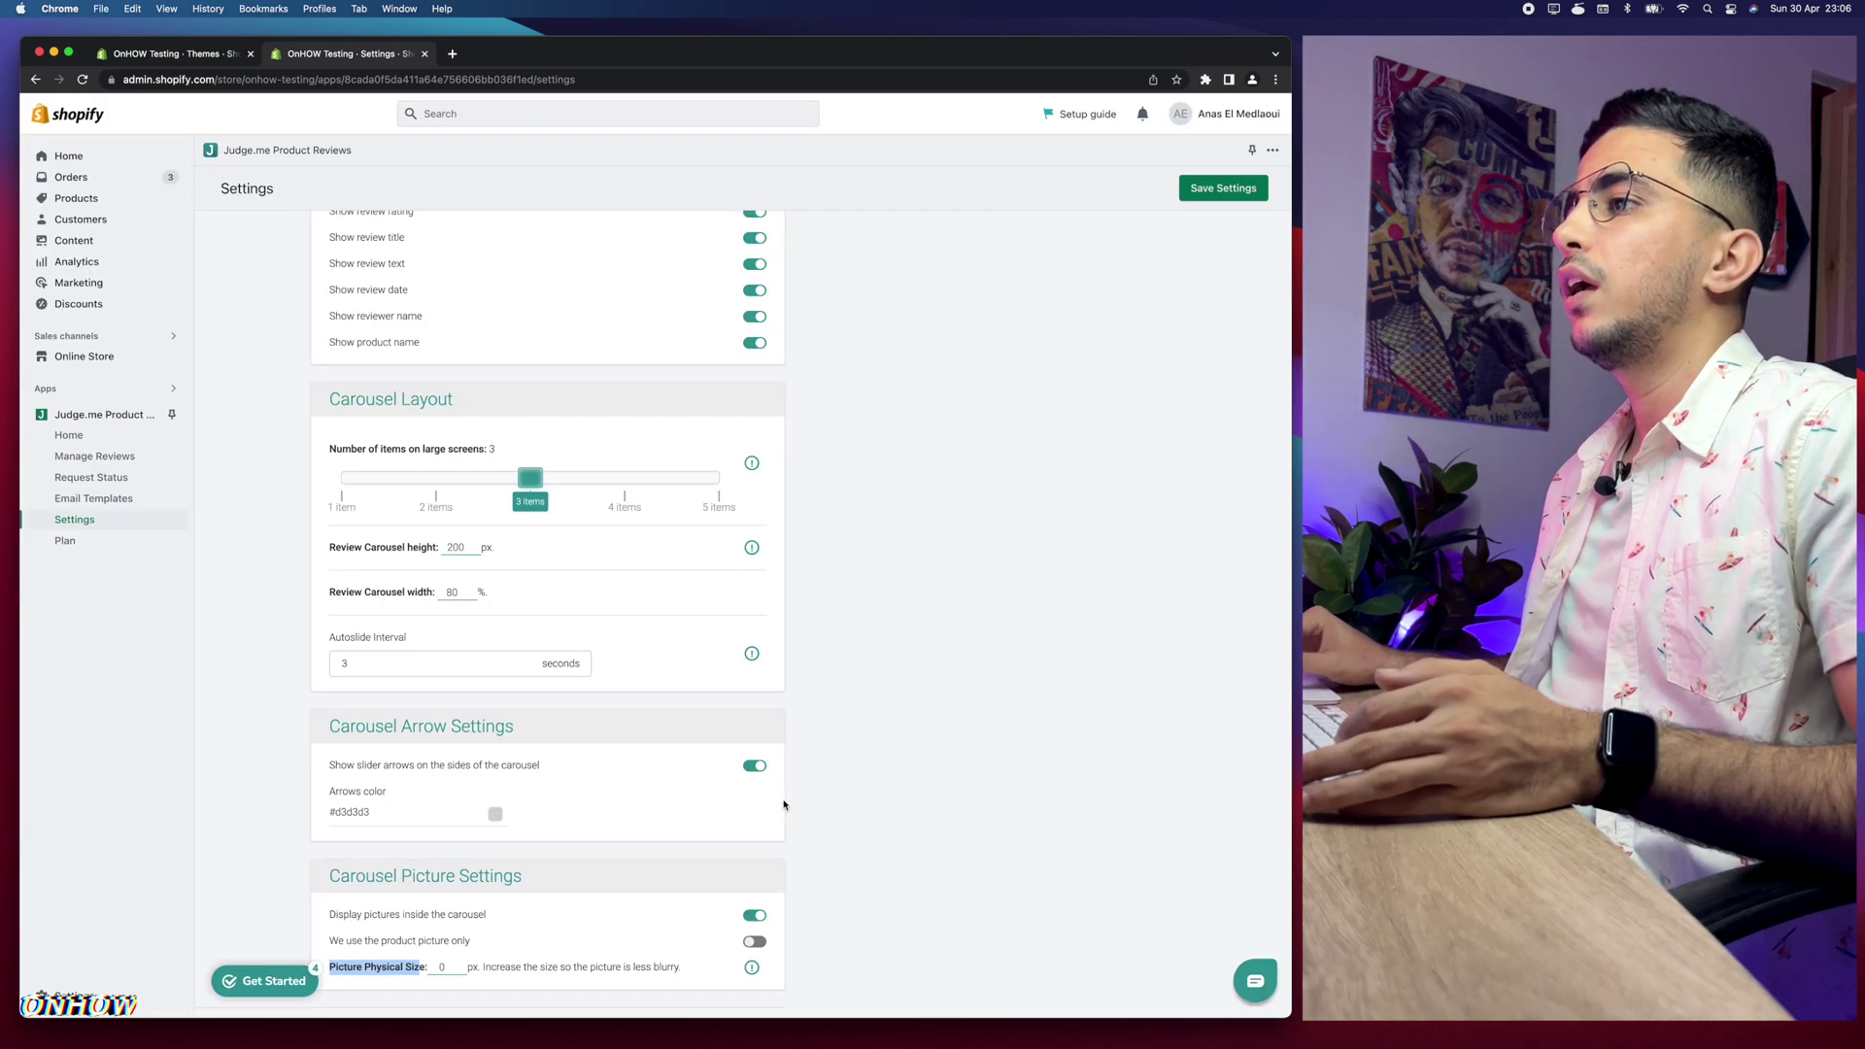
scroll(995, 758, "down", 1)
scroll(994, 757, "up", 10)
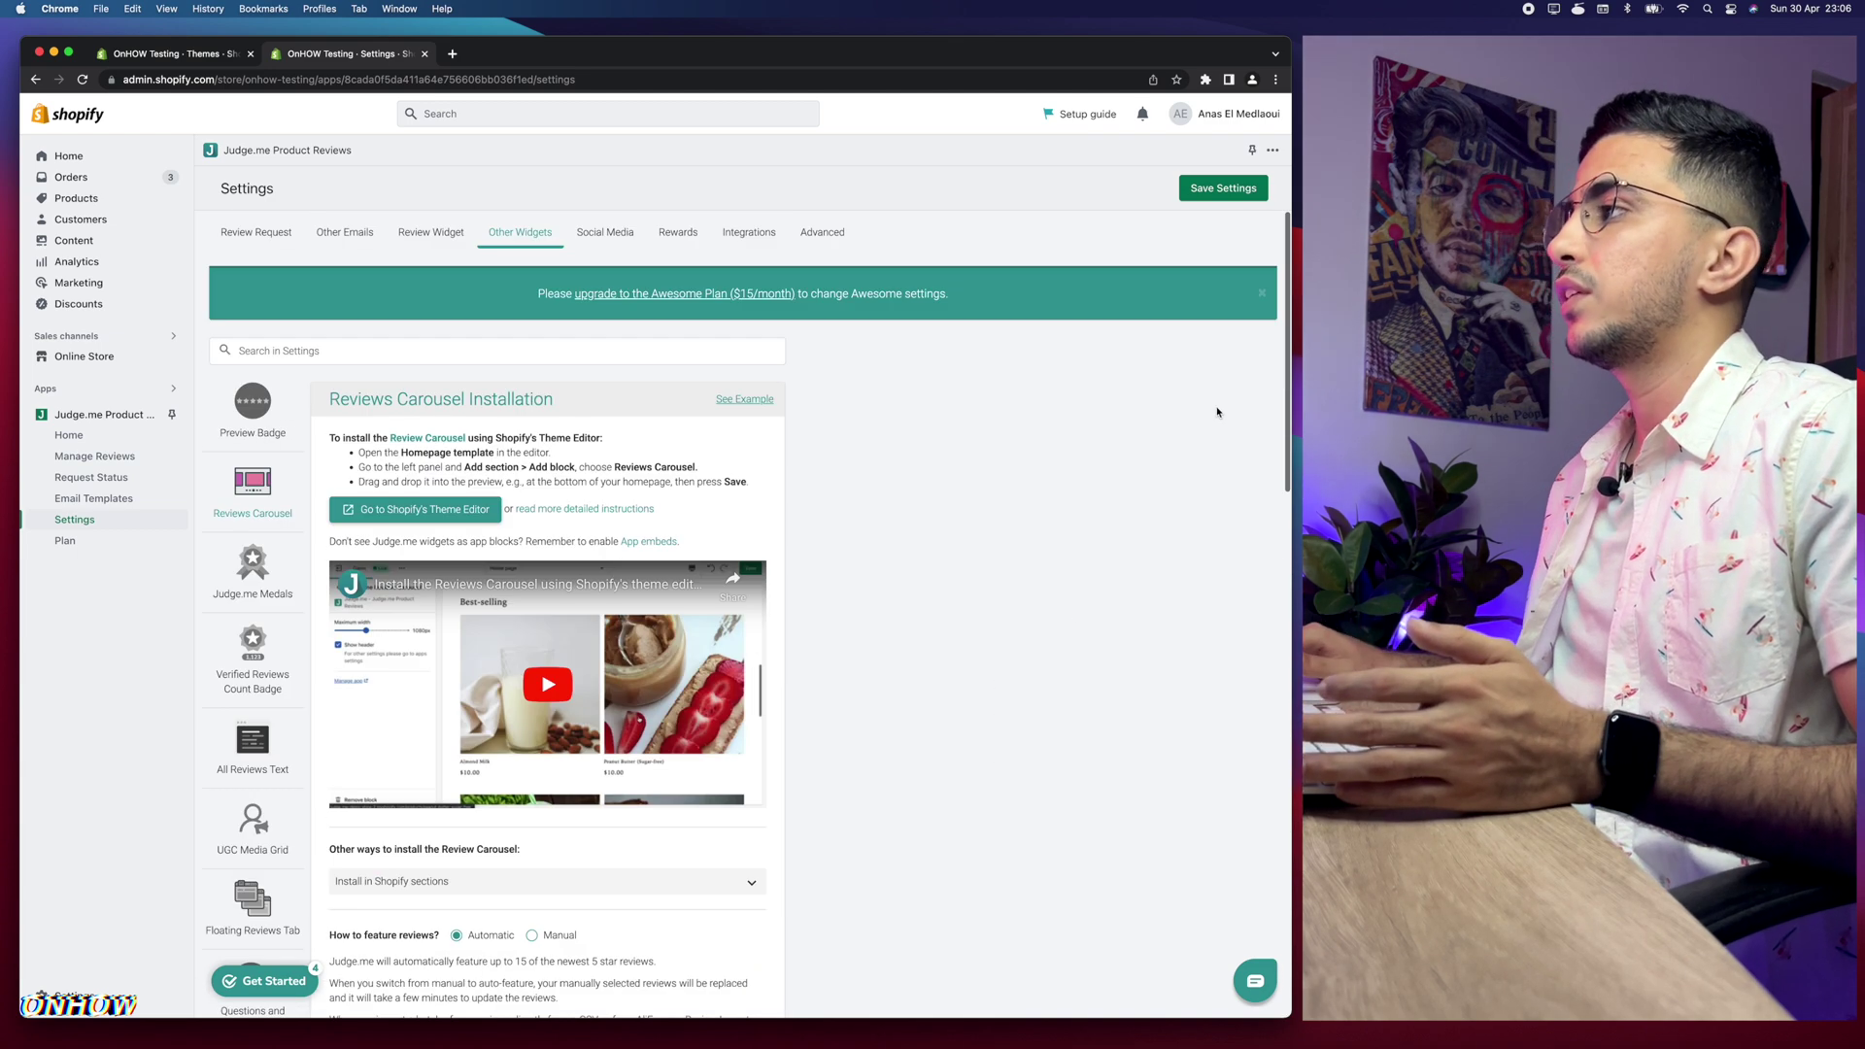
left_click(1224, 188)
scroll(978, 422, "down", 10)
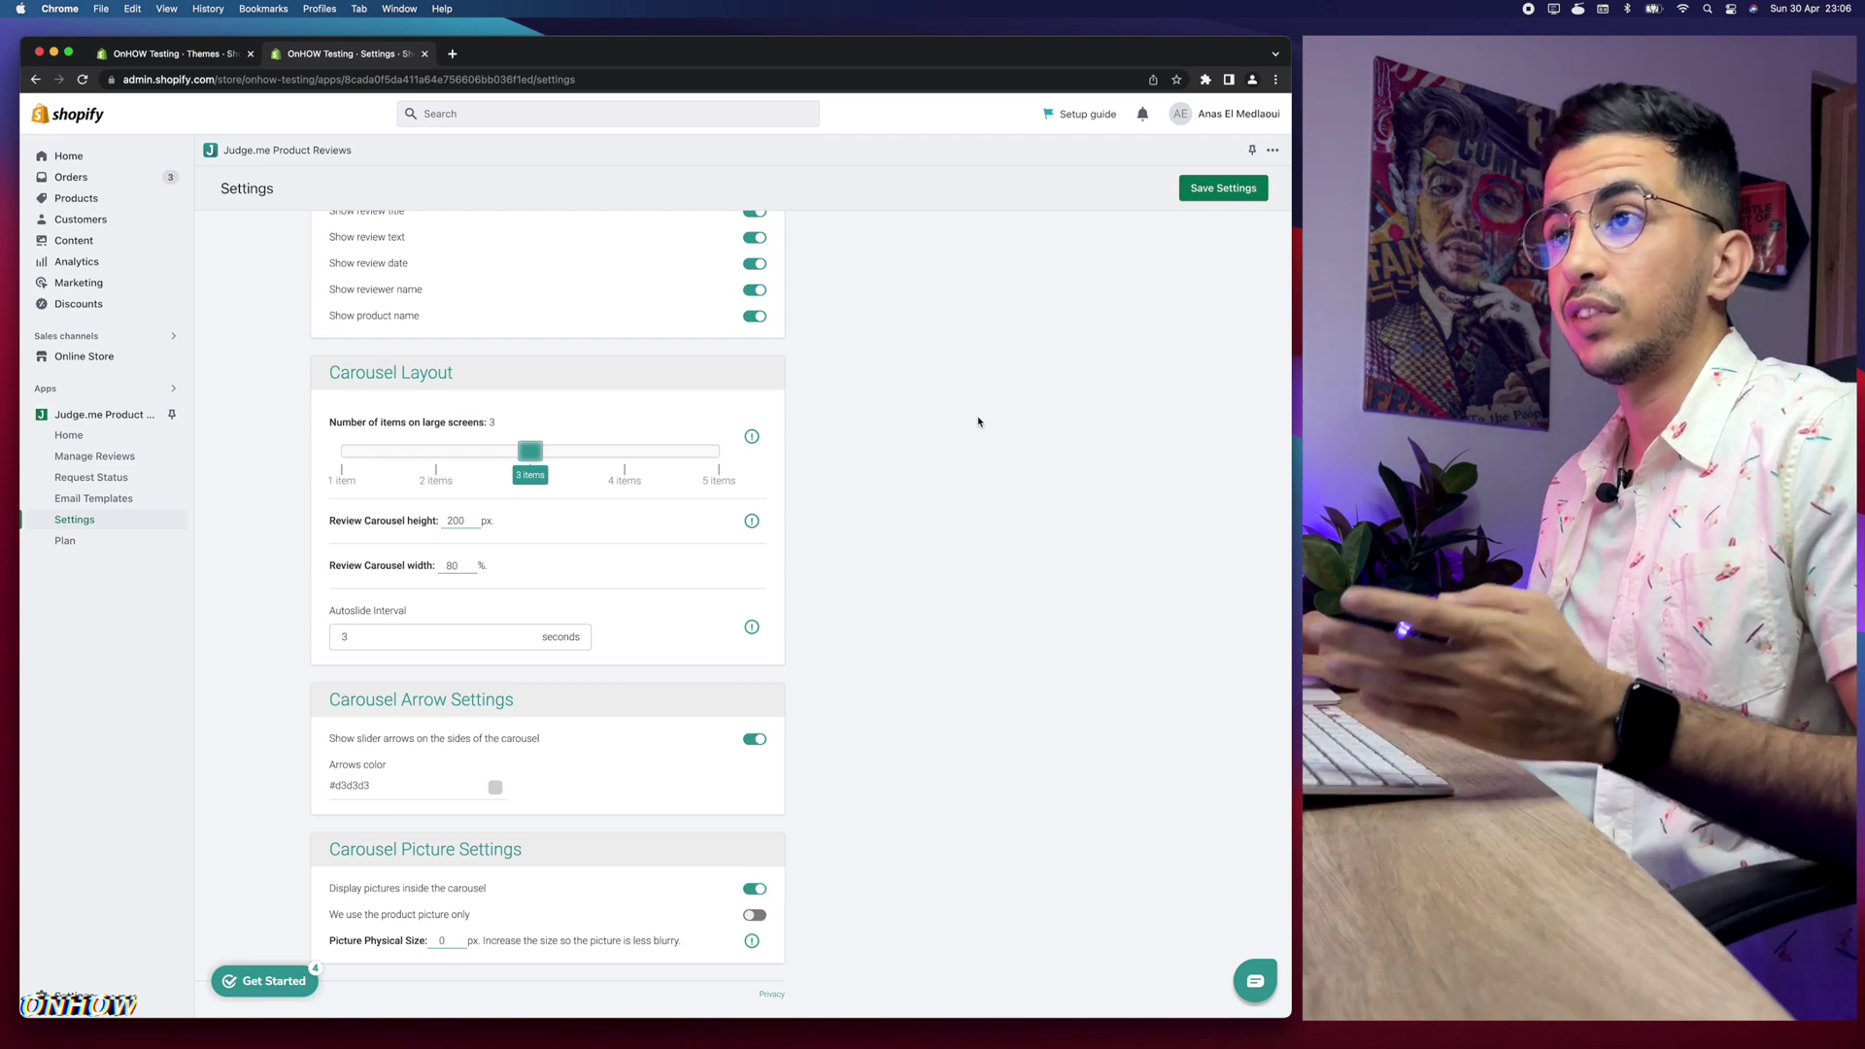
Open the current Dawn theme for customization and go to the end of the home page preview
left_click(62, 357)
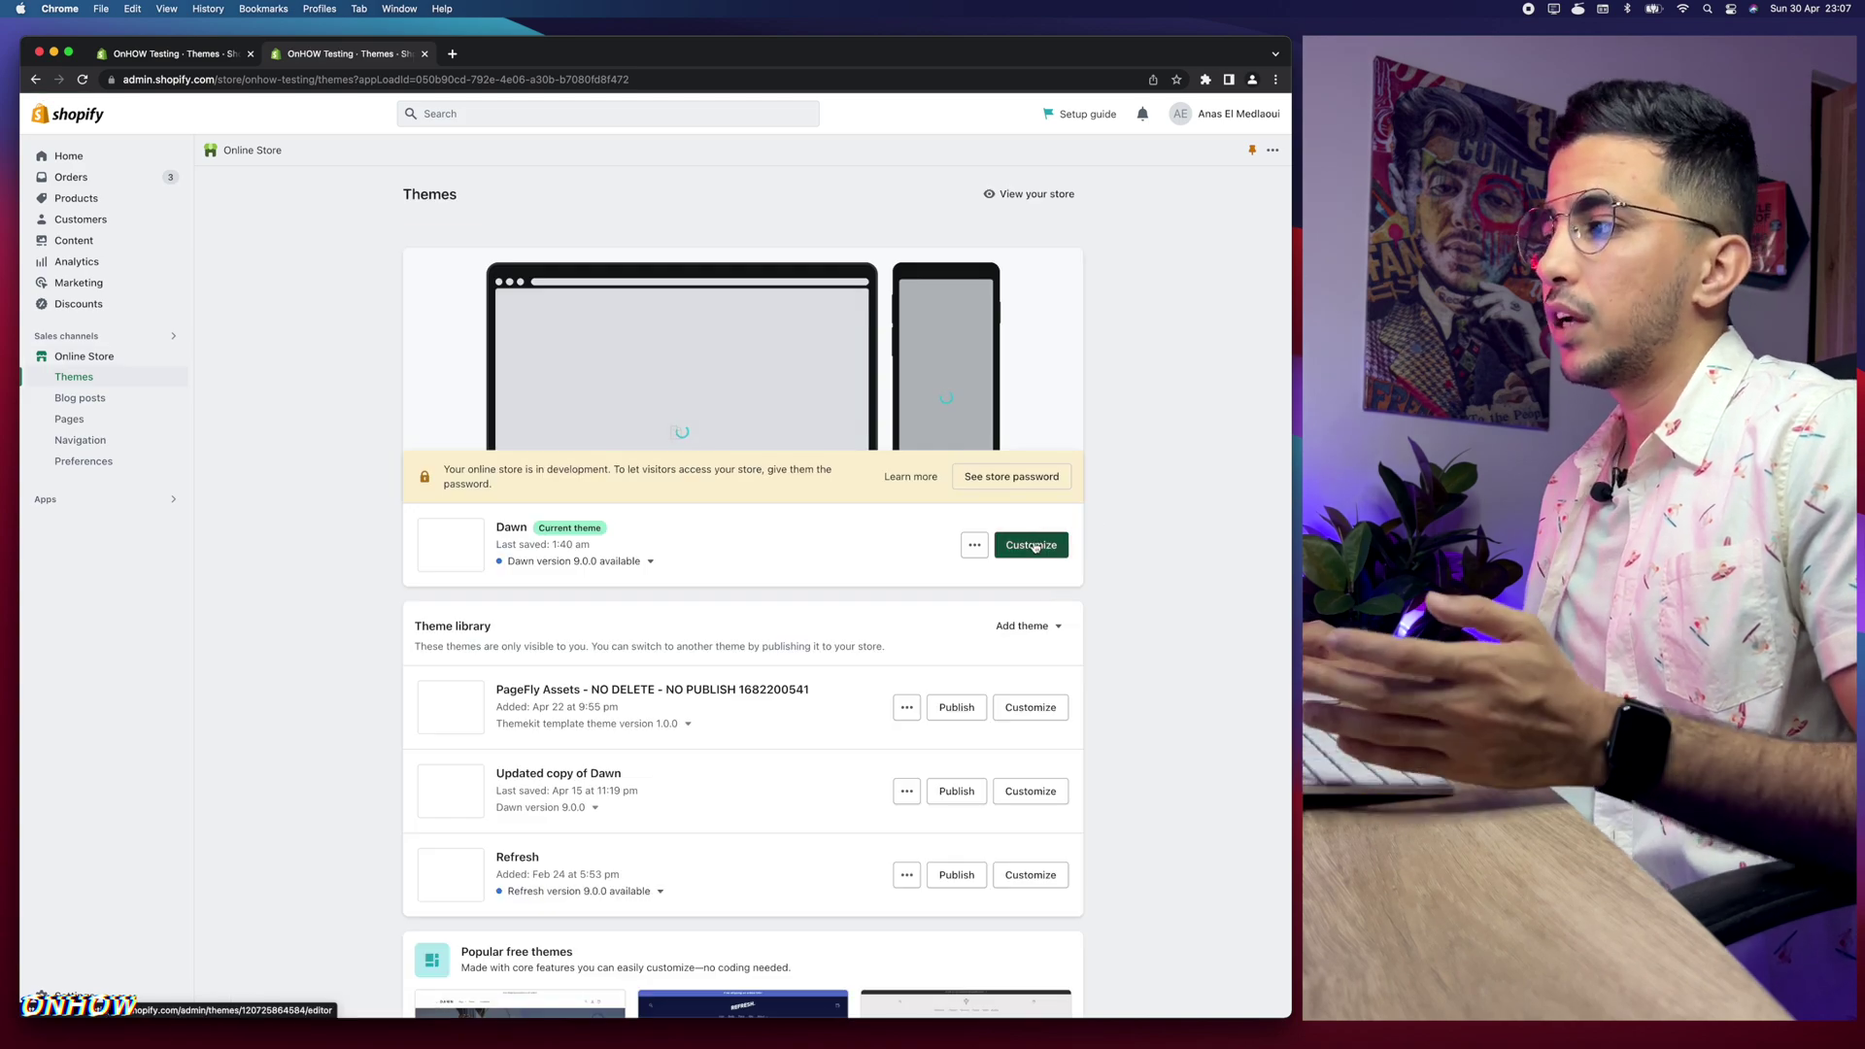
left_click(1031, 545)
scroll(437, 577, "down", 10)
scroll(437, 577, "down", 3)
scroll(437, 577, "down", 6)
scroll(437, 577, "down", 10)
scroll(437, 573, "up", 5)
scroll(439, 564, "down", 5)
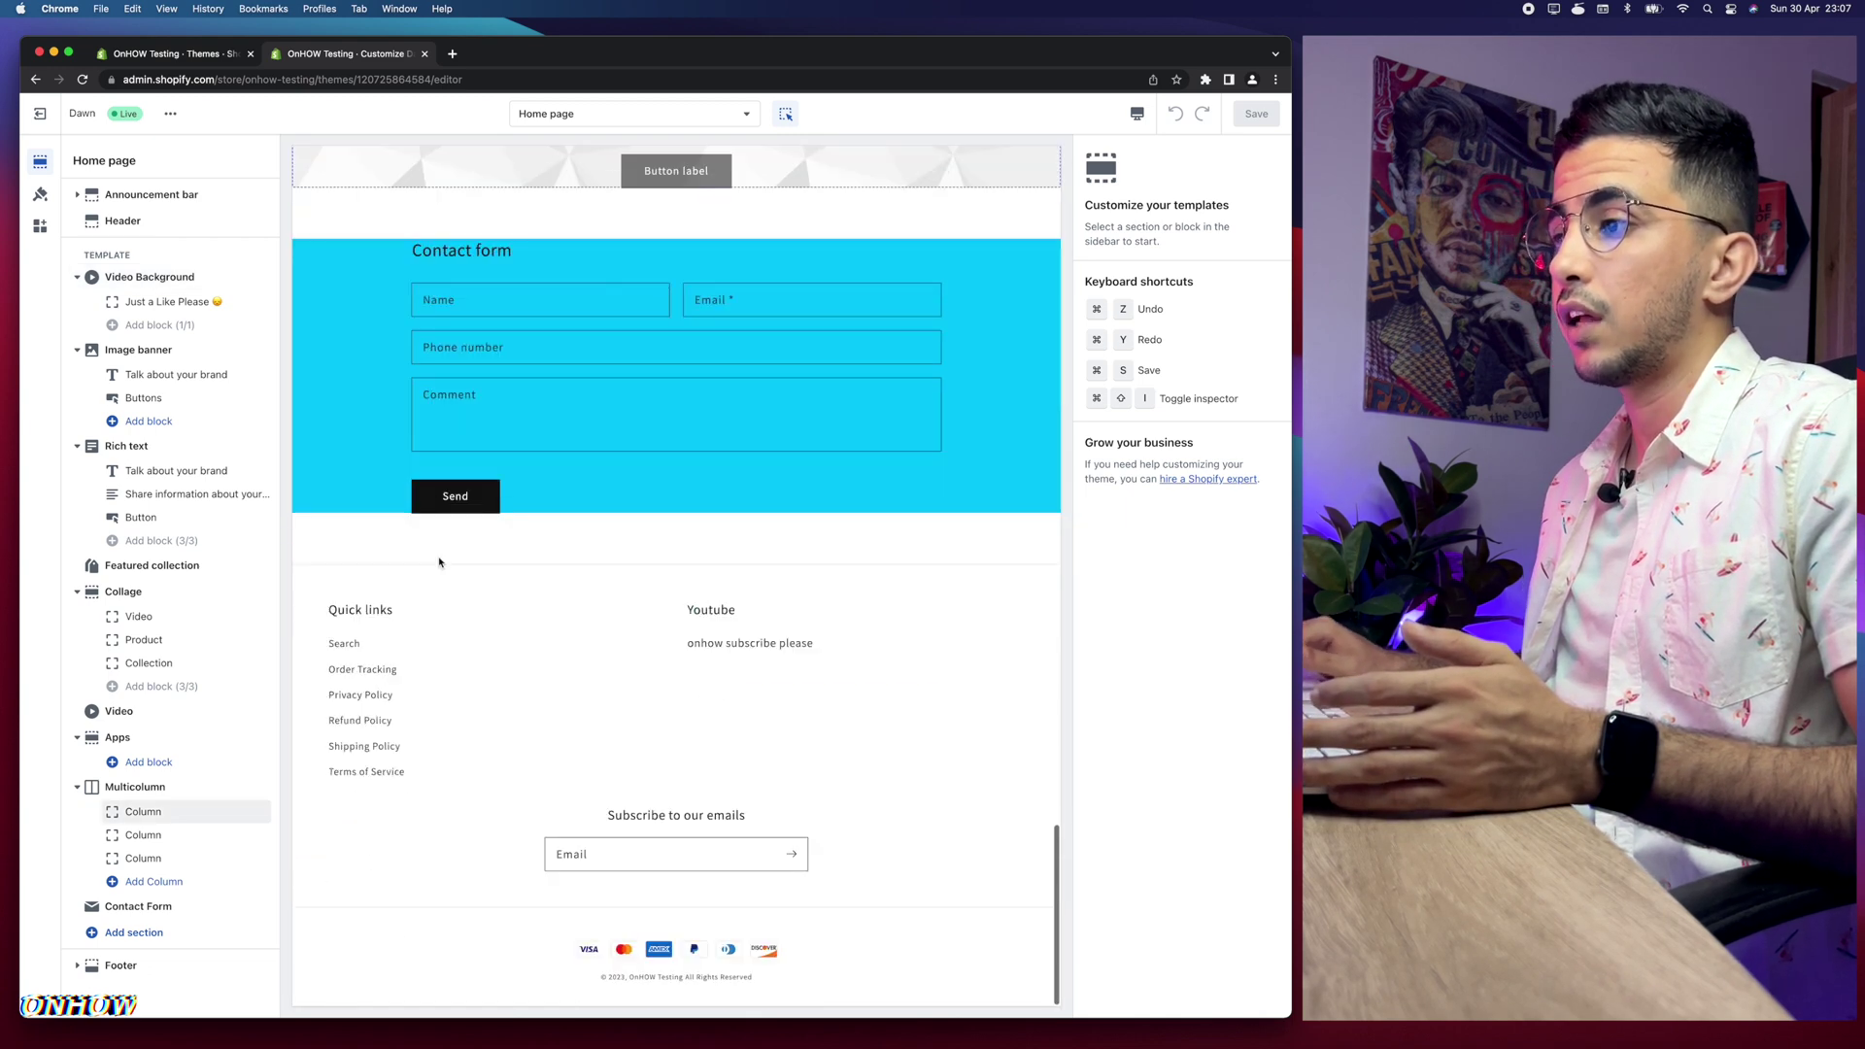
Examine the home page's video, multicolumn and contact form sections for a suitable place for the reviews carousel
scroll(439, 561, "up", 5)
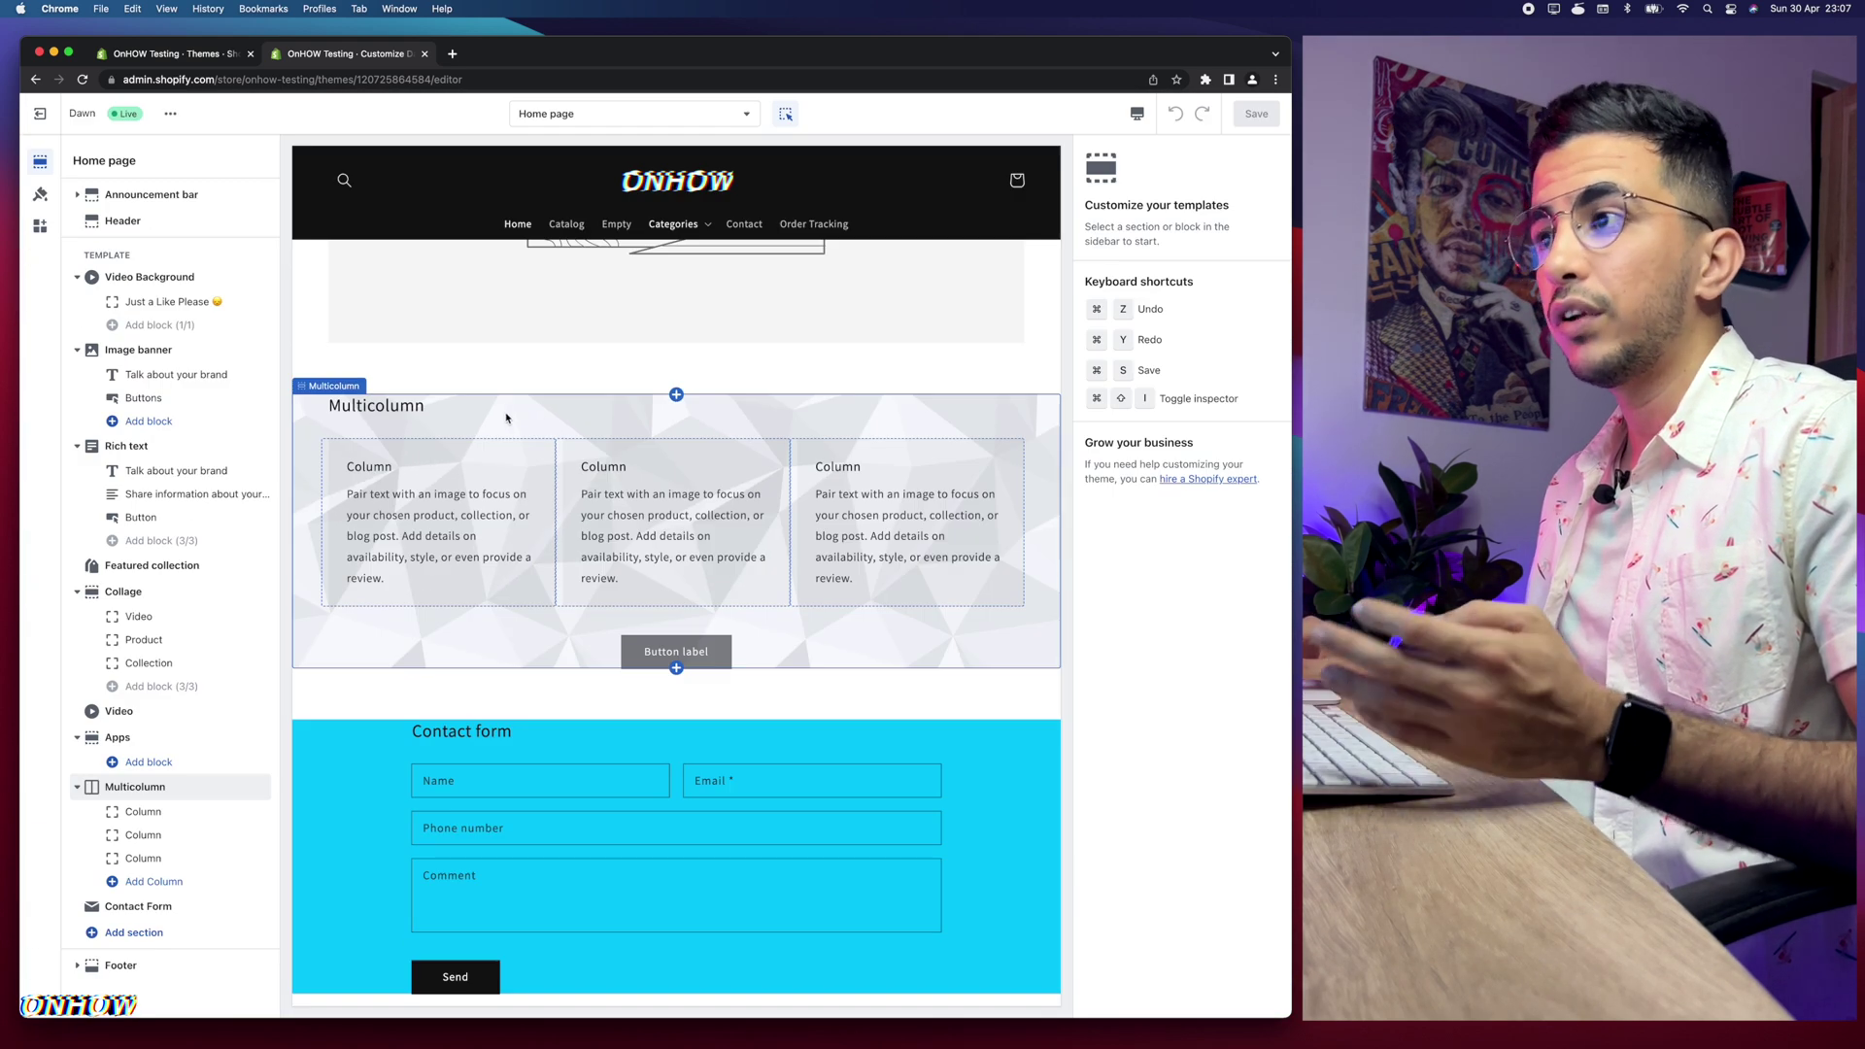
scroll(521, 436, "up", 3)
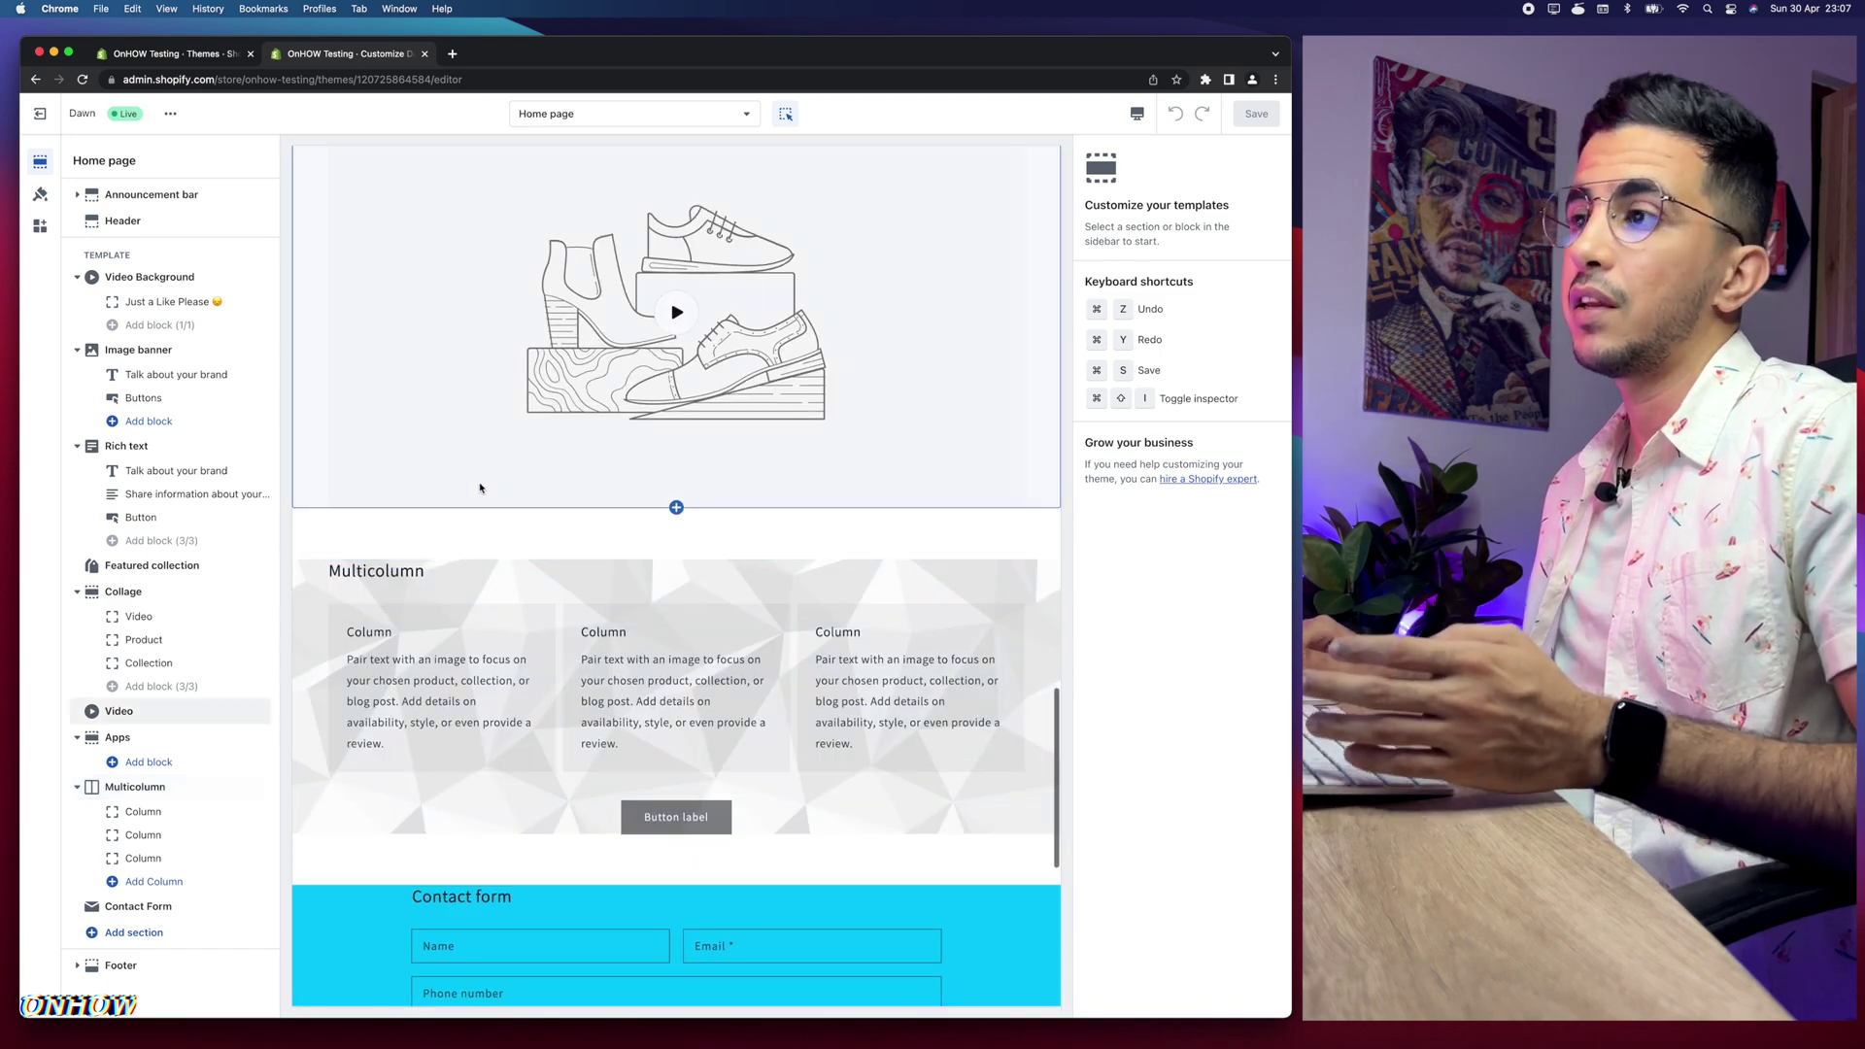
scroll(880, 213, "up", 2)
scroll(881, 213, "up", 5)
scroll(666, 488, "down", 8)
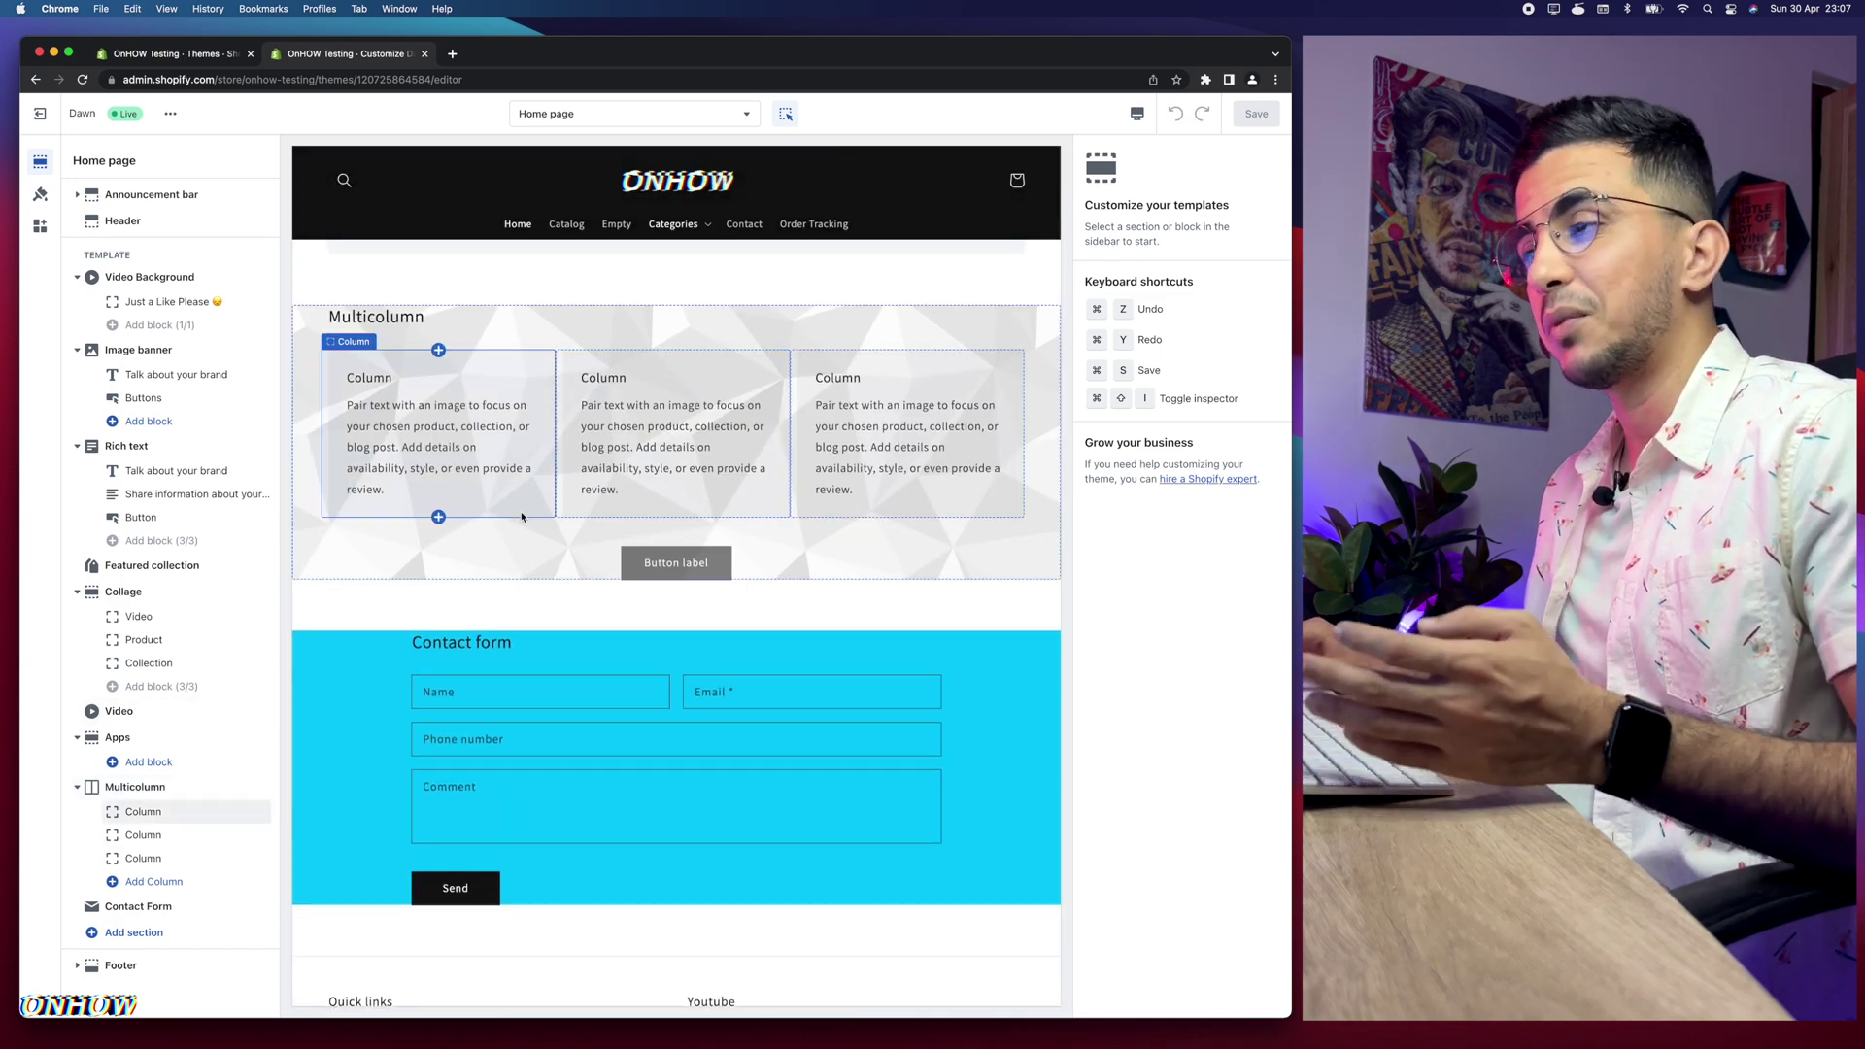
scroll(562, 567, "down", 1)
scroll(563, 568, "down", 2)
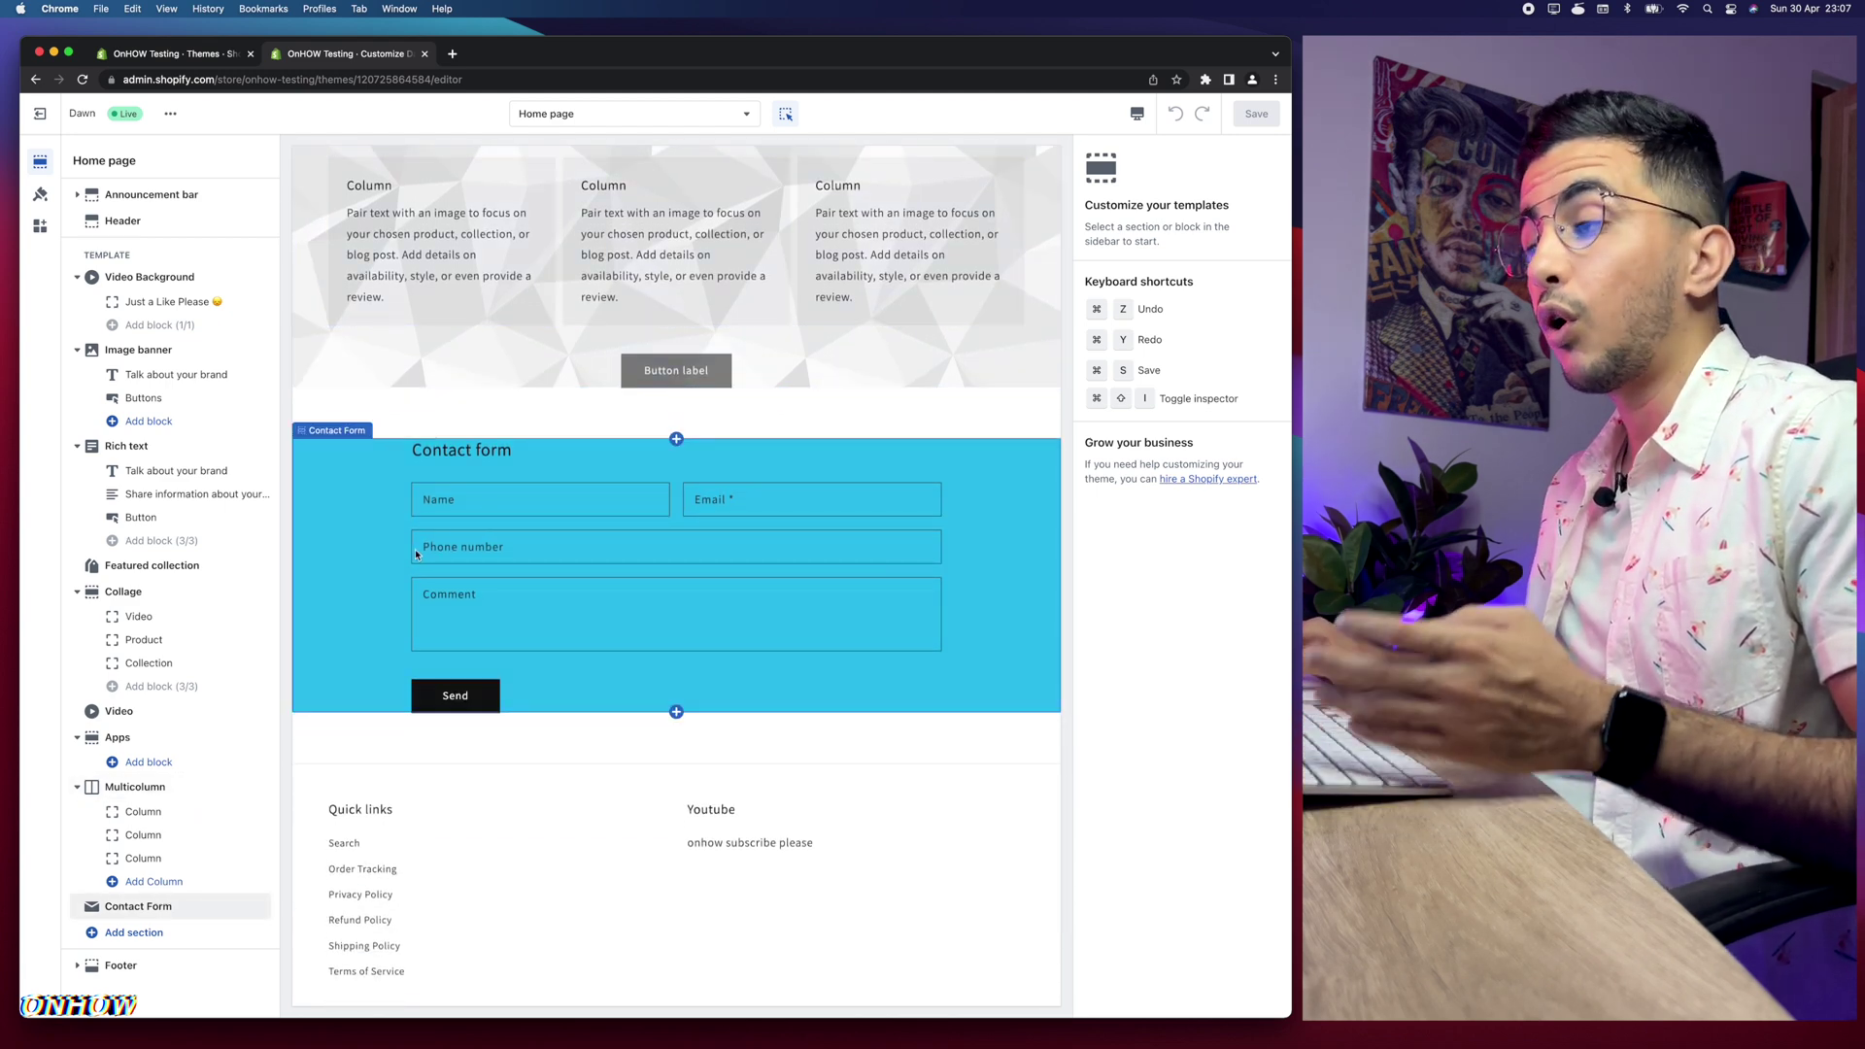
scroll(416, 553, "up", 3)
scroll(457, 670, "down", 1)
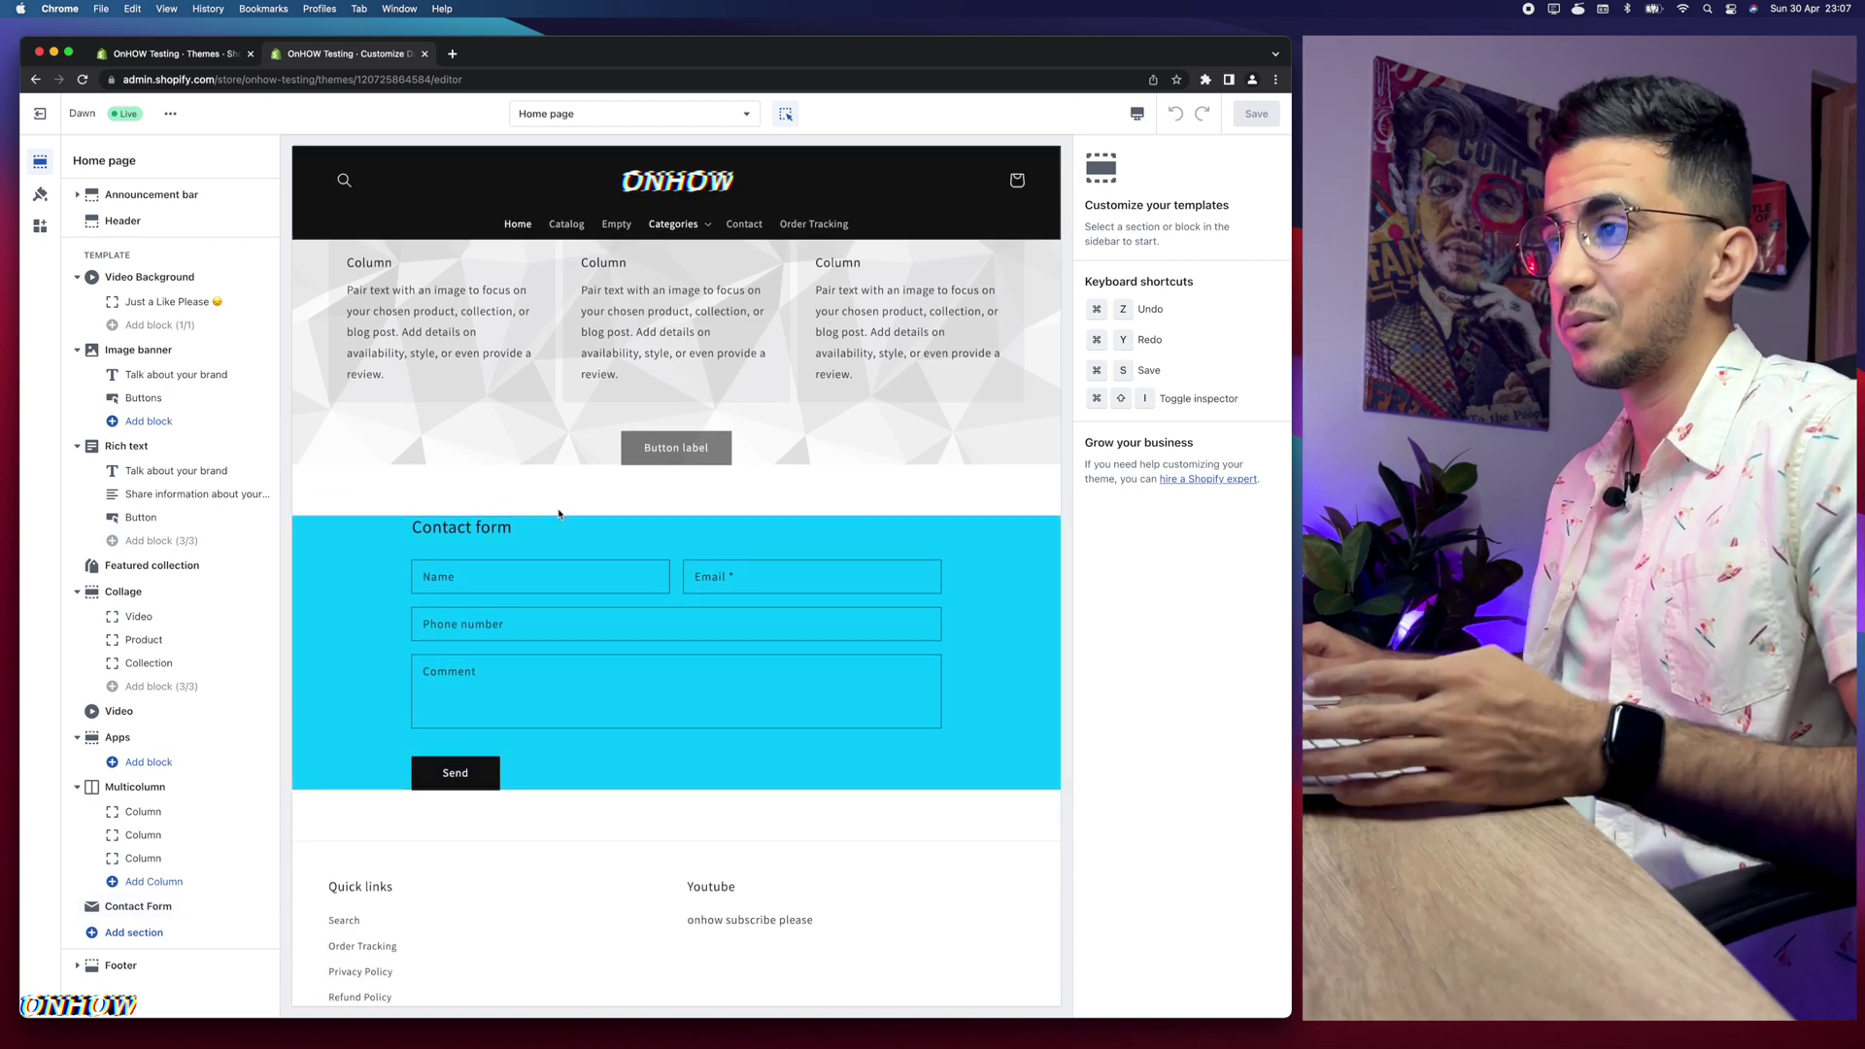
Add the Judge.me Reviews Carousel as a new section directly below the contact form on the home page
scroll(629, 750, "down", 1)
scroll(629, 750, "down", 4)
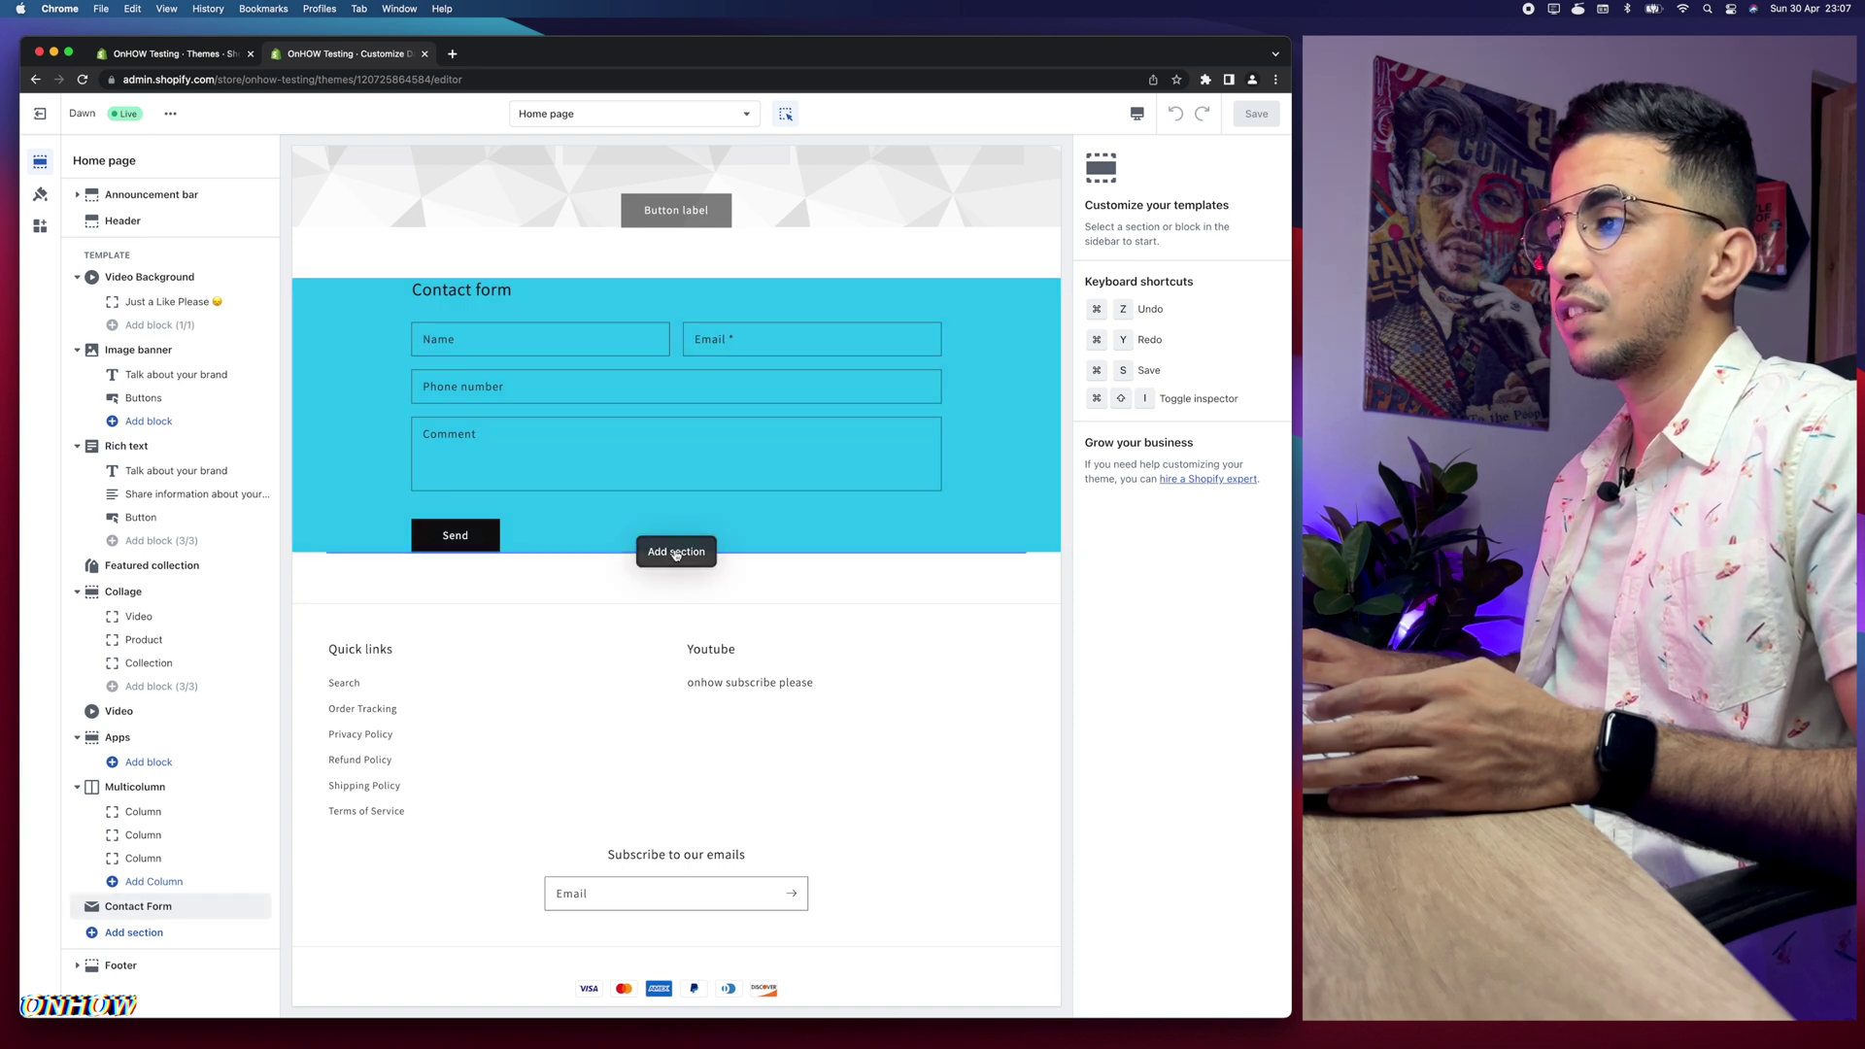
left_click(675, 552)
scroll(767, 651, "down", 2)
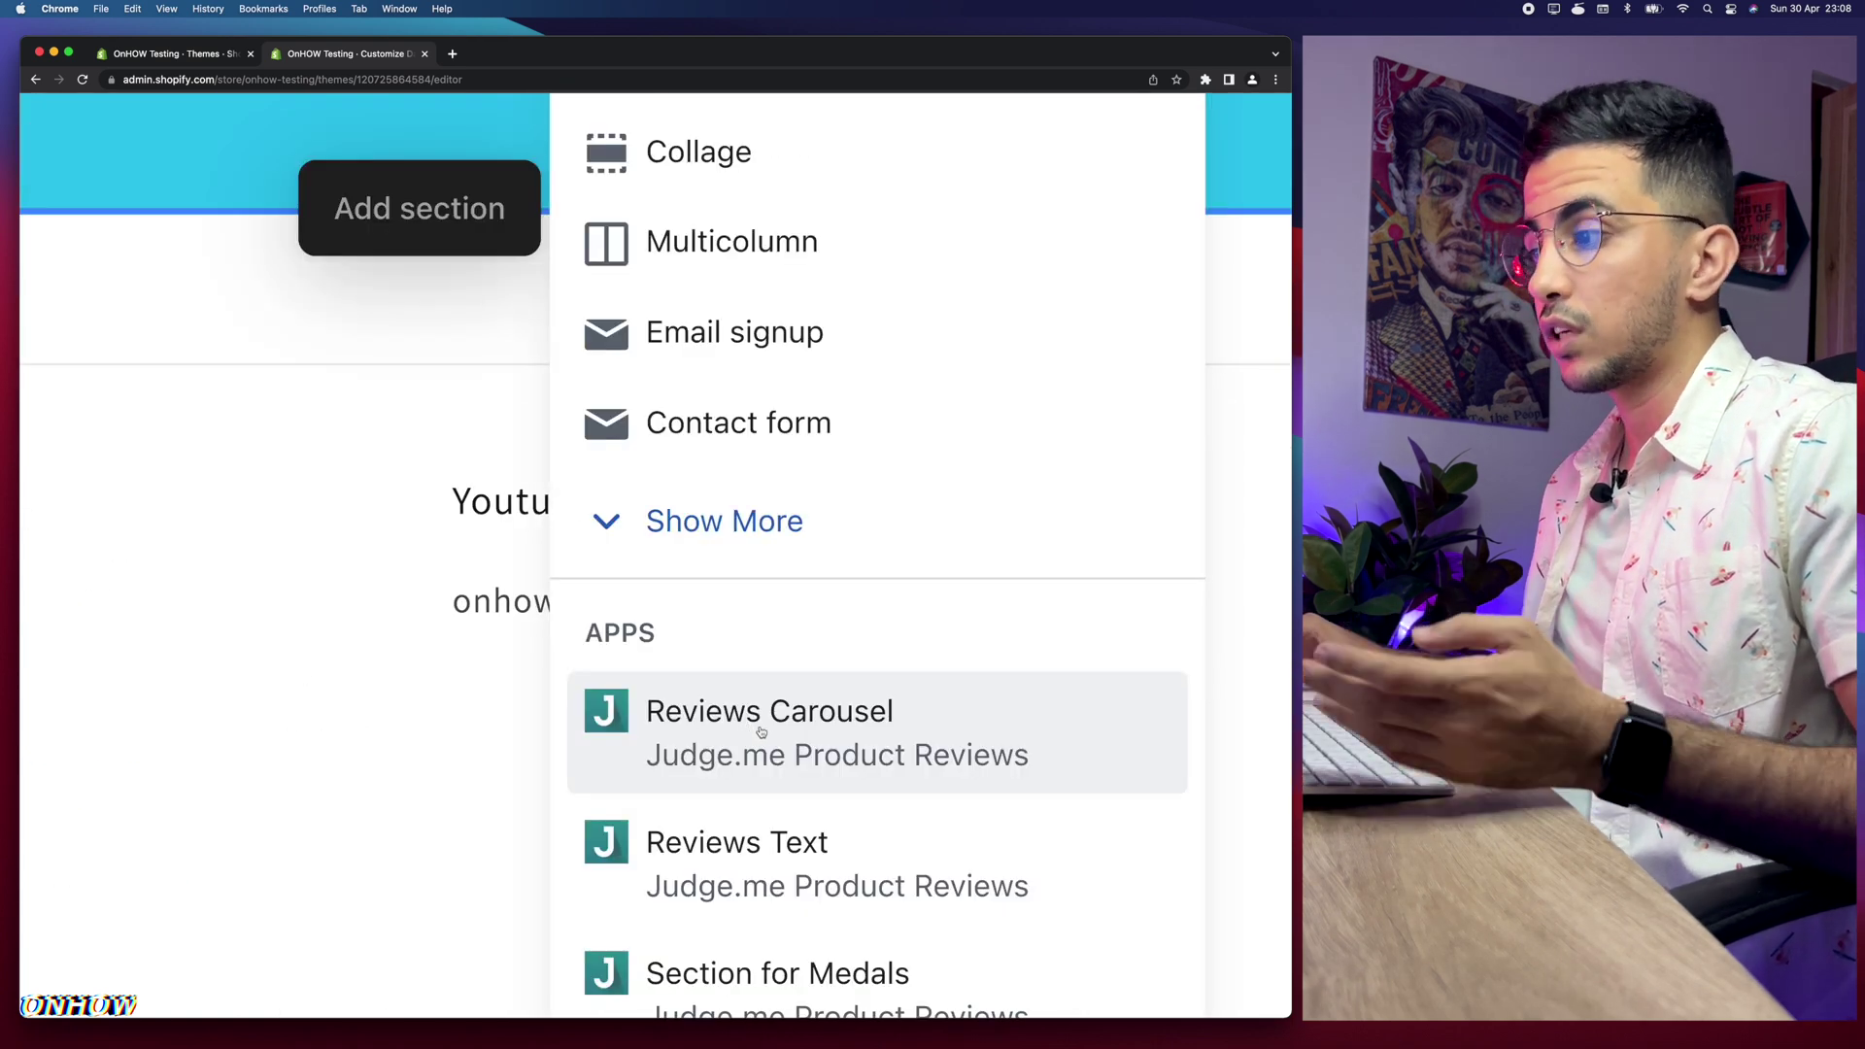
left_click(809, 728)
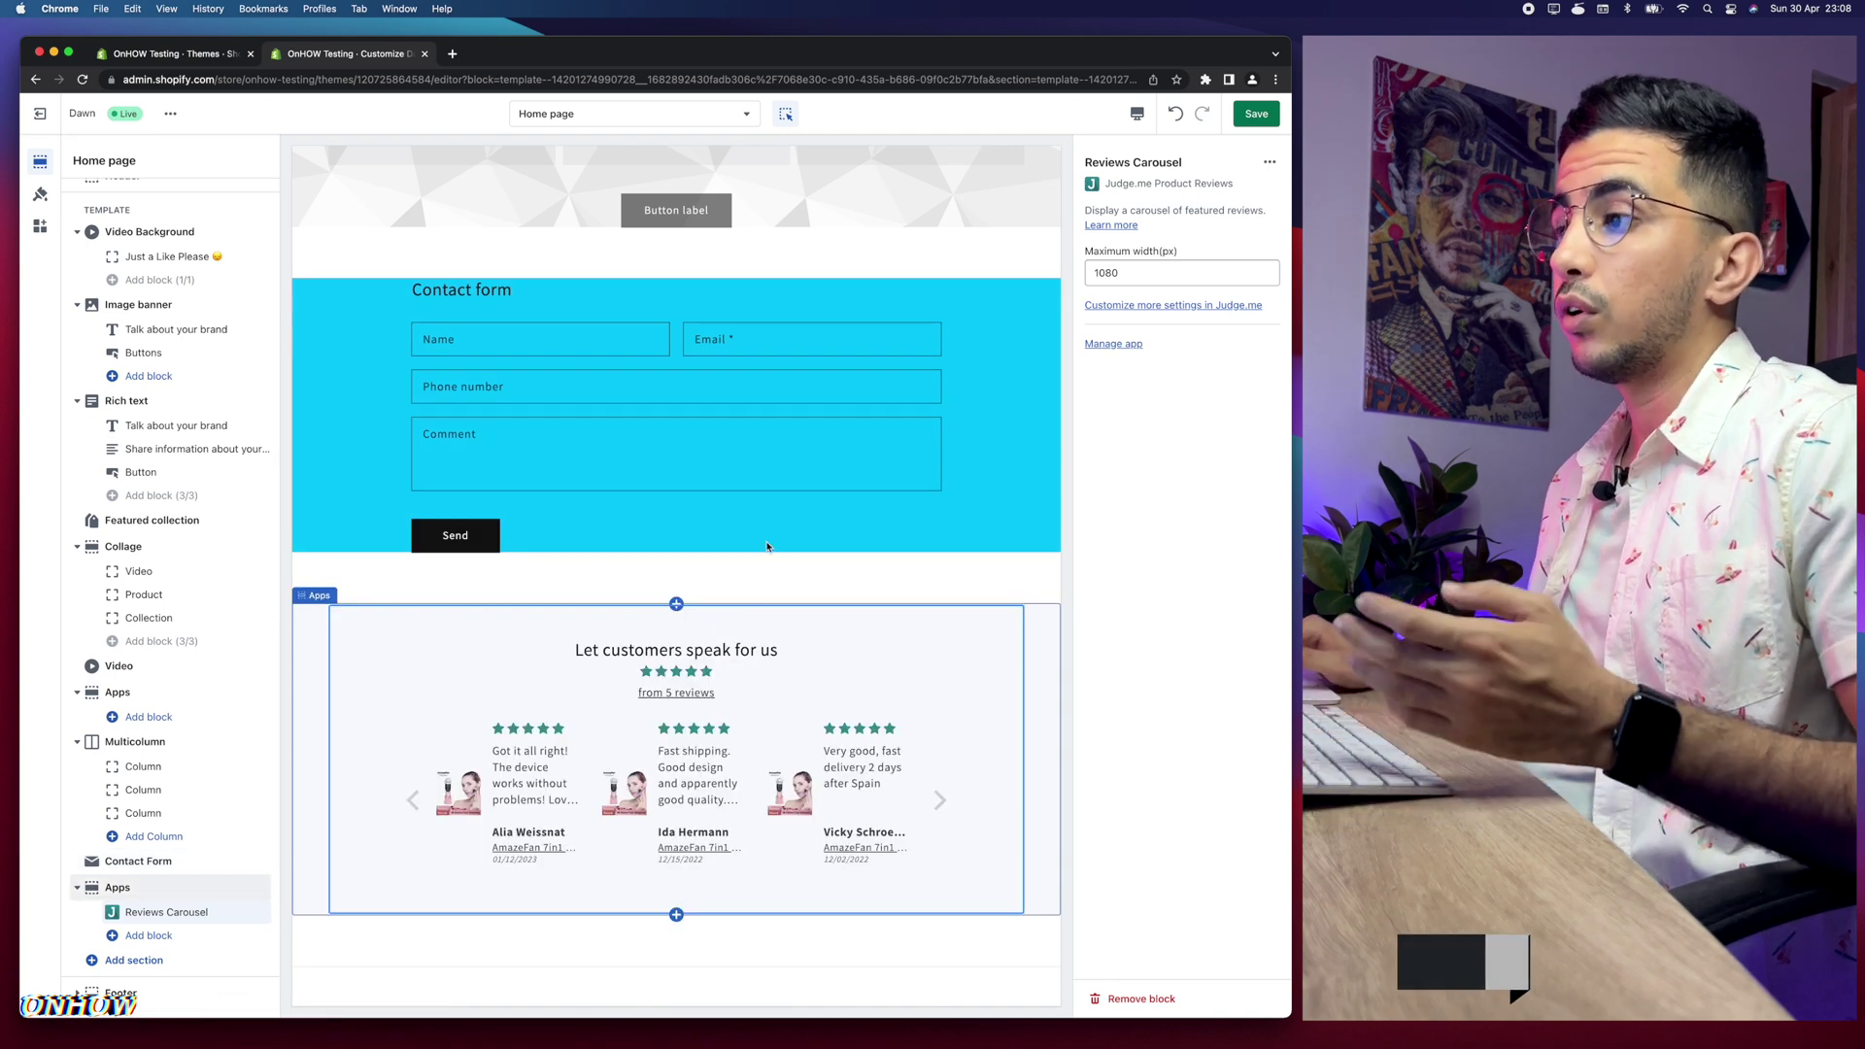
scroll(542, 671, "down", 2)
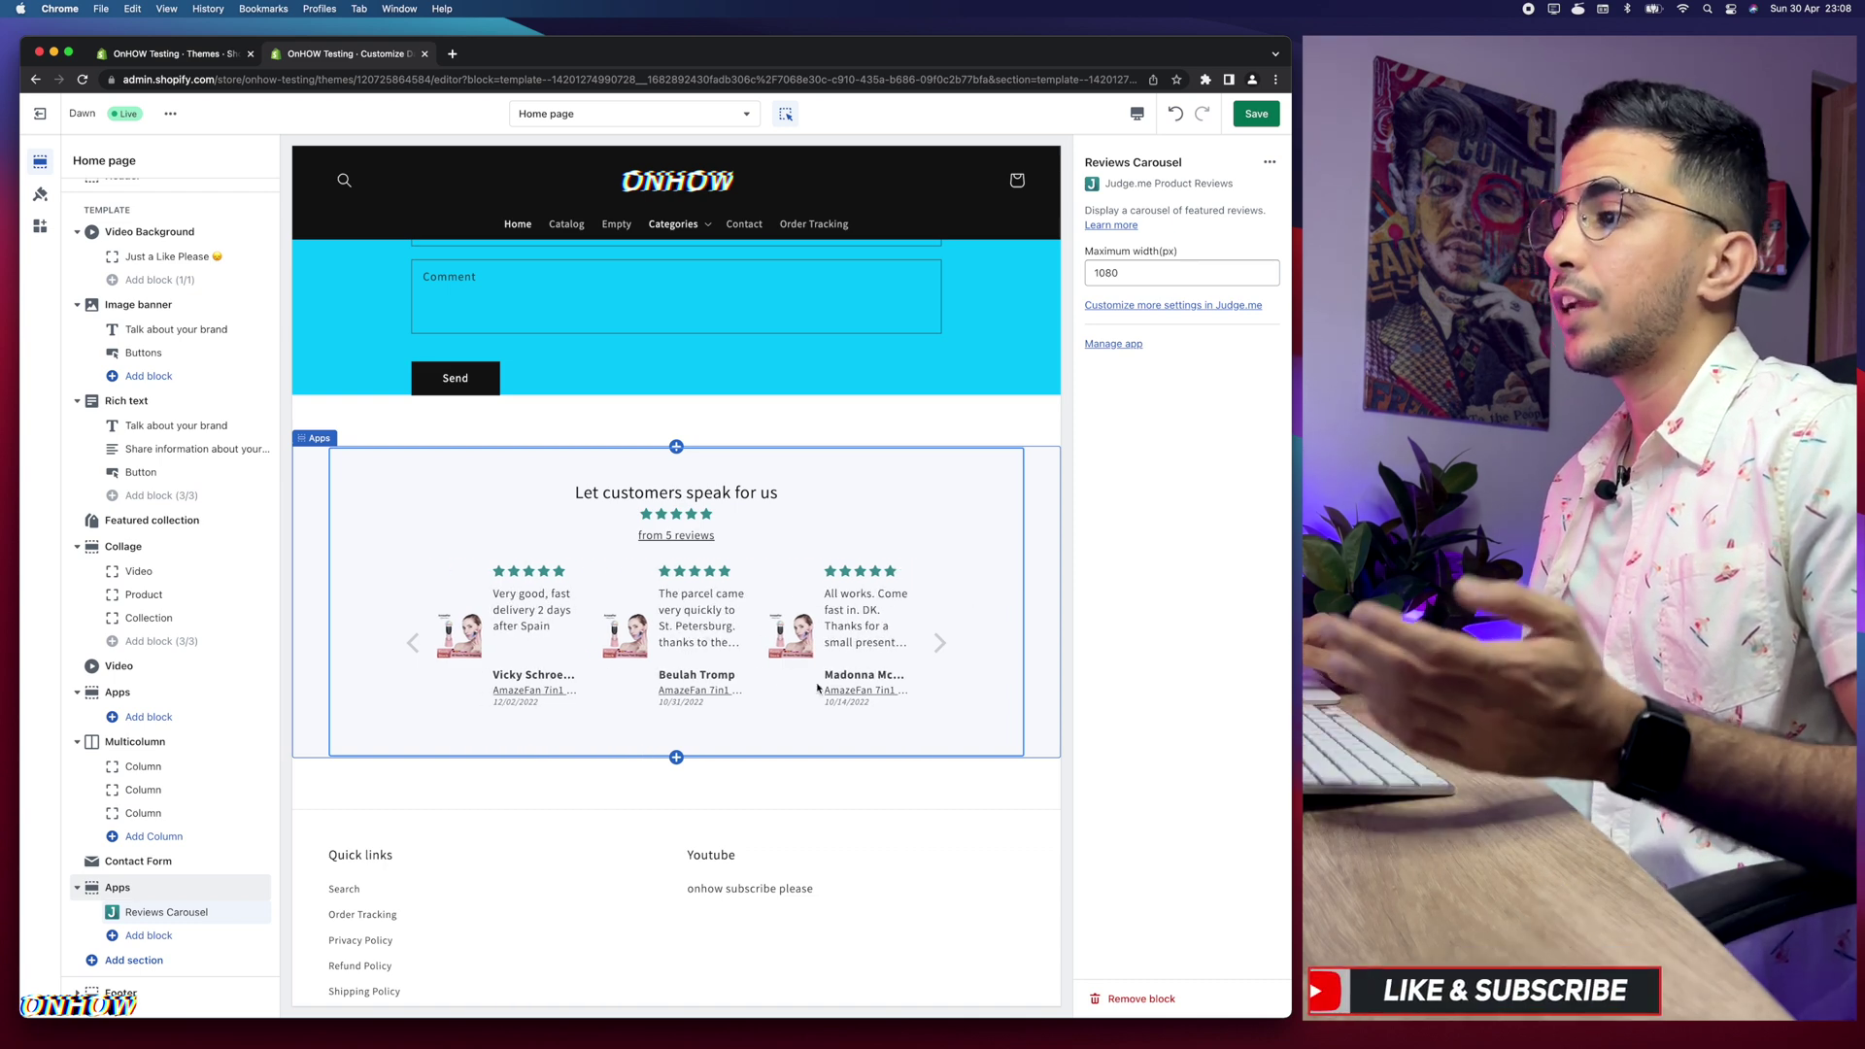
Save the theme and open the live store's home page in a new tab to check the reviews carousel
left_click(1256, 114)
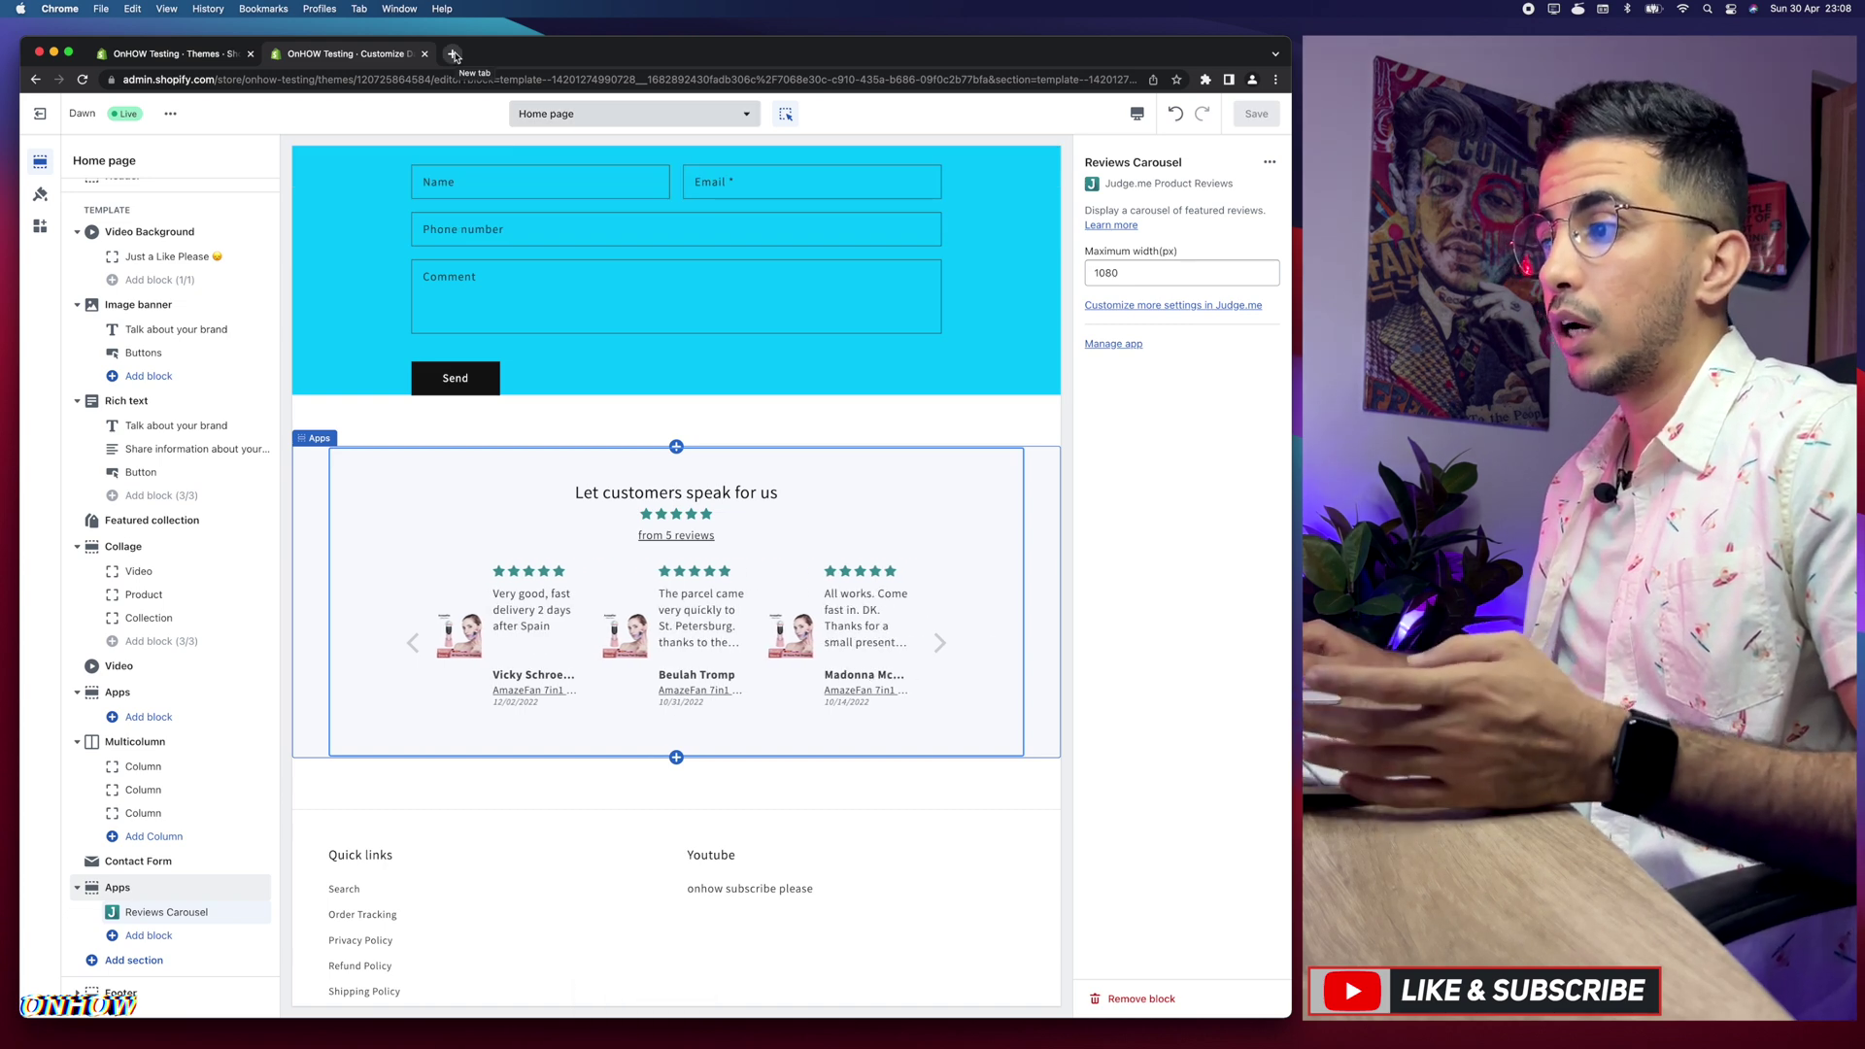
left_click(453, 55)
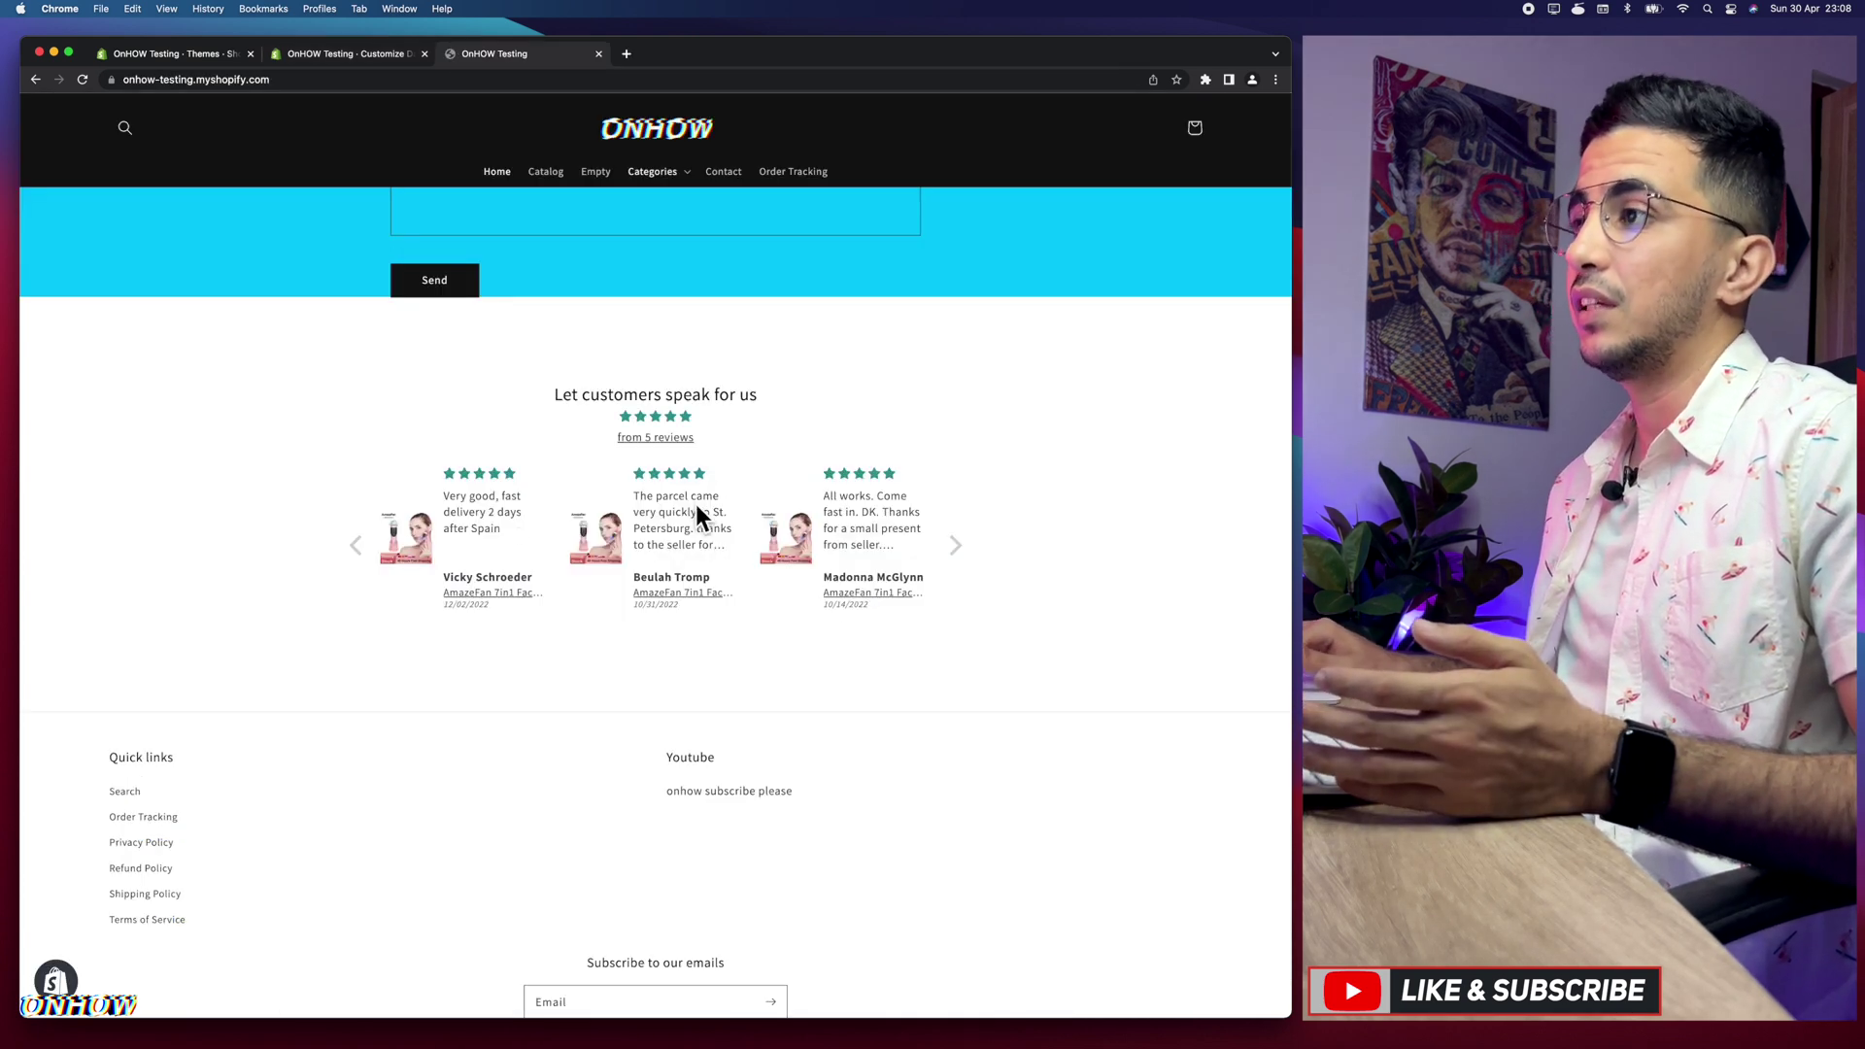
Return to the Shopify admin, open the Judge.me Product Reviews app and start customizing its review widget
left_click(185, 53)
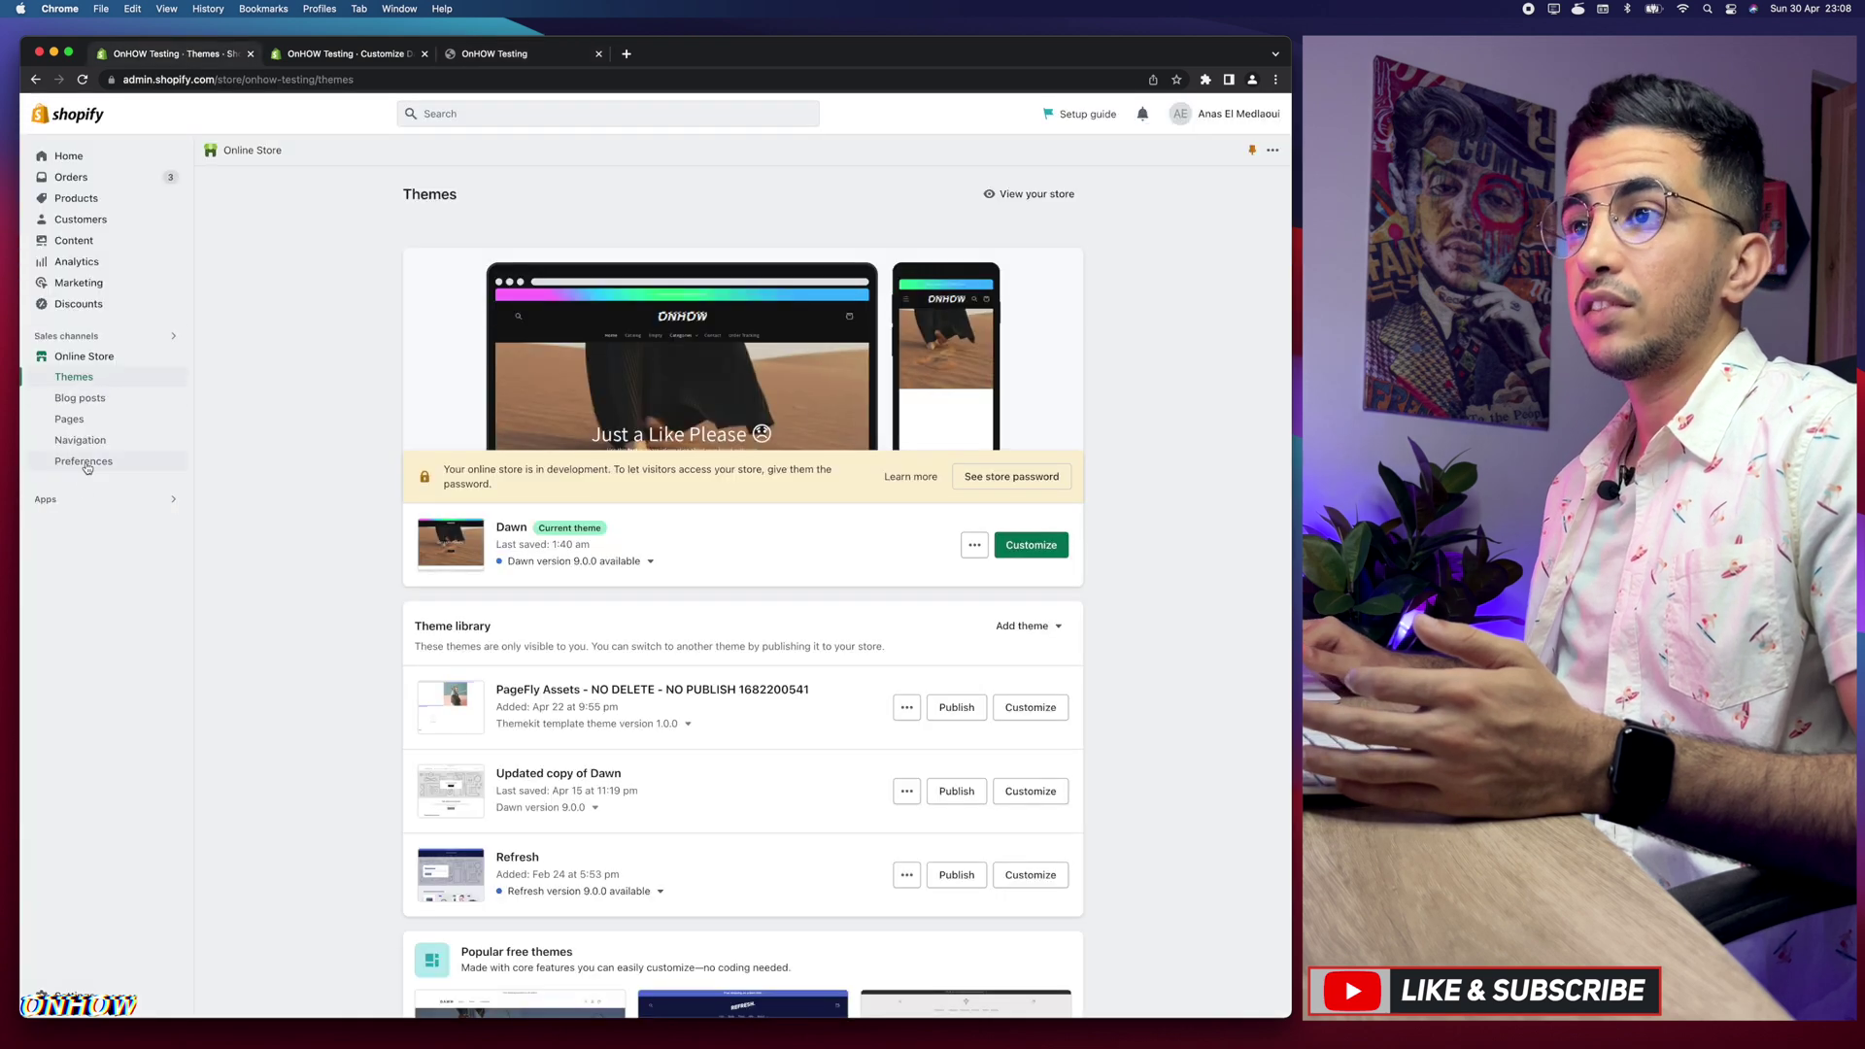
left_click(46, 499)
left_click(500, 174)
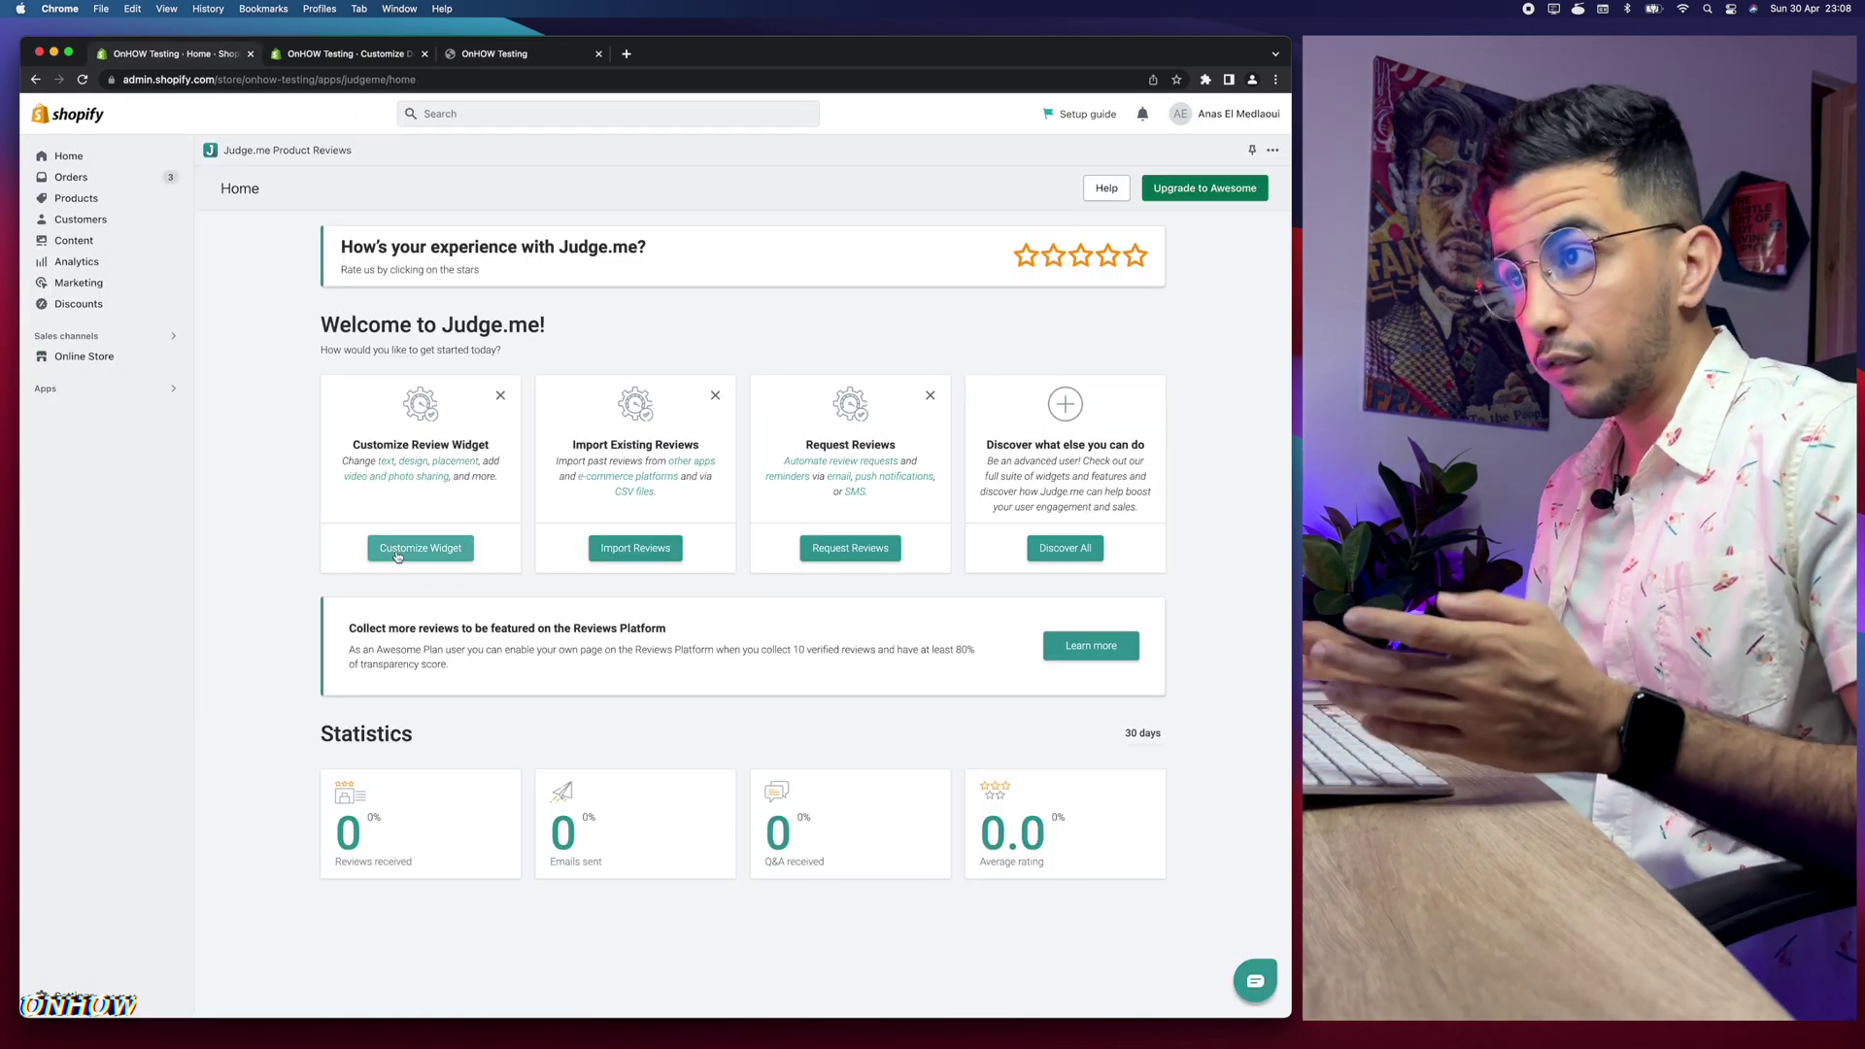
left_click(397, 549)
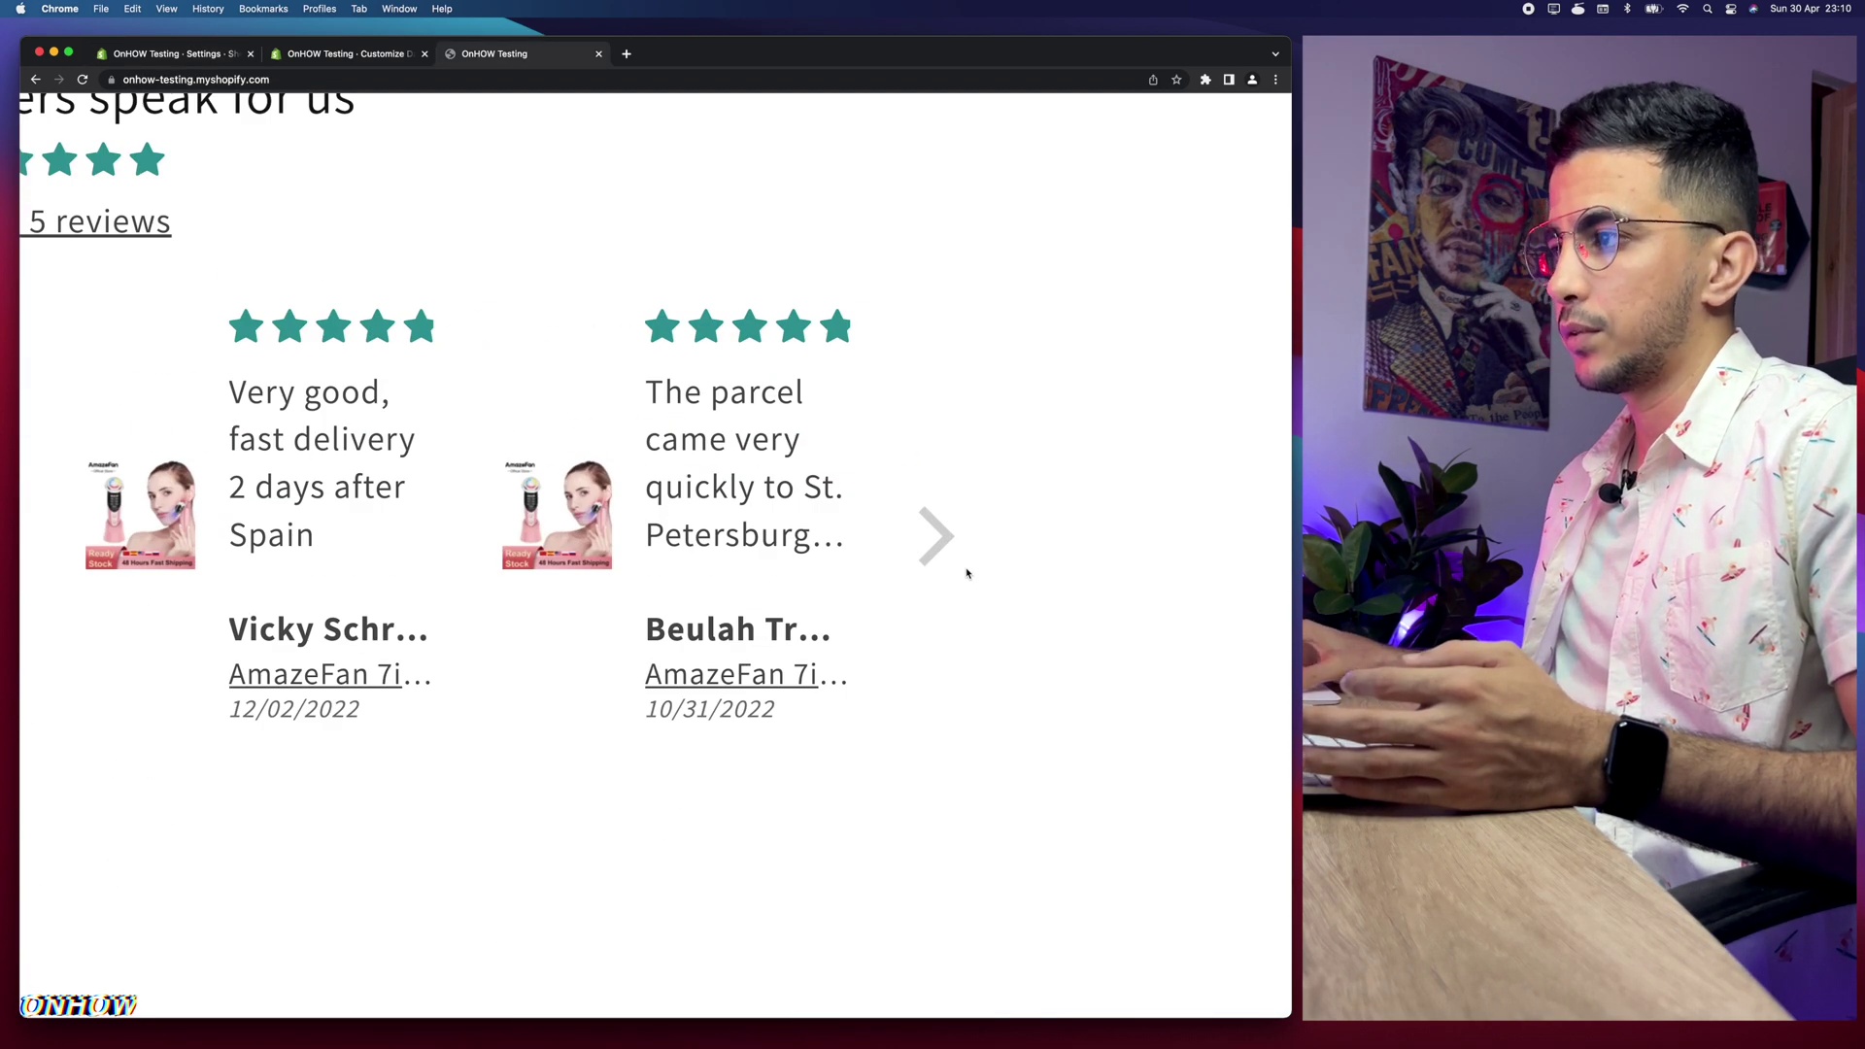
Advance the reviews carousel on the live store's home page to the next reviews
left_click(956, 559)
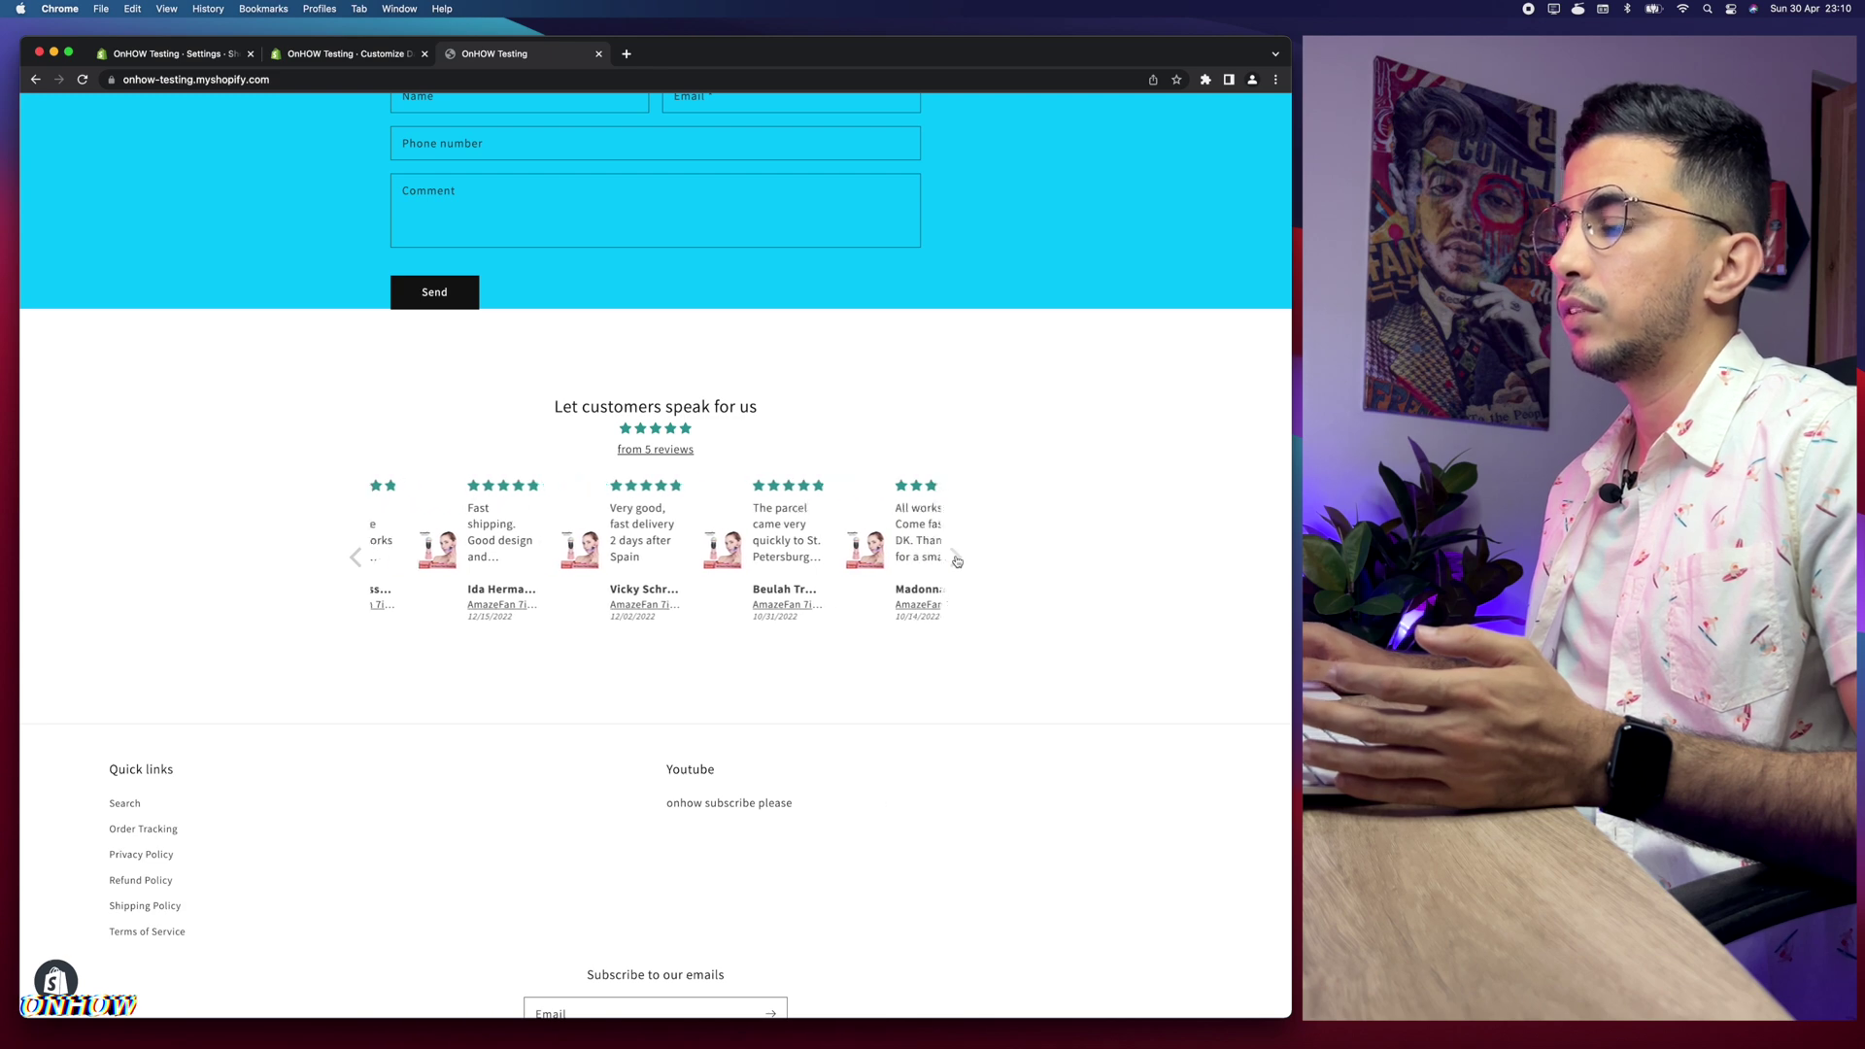